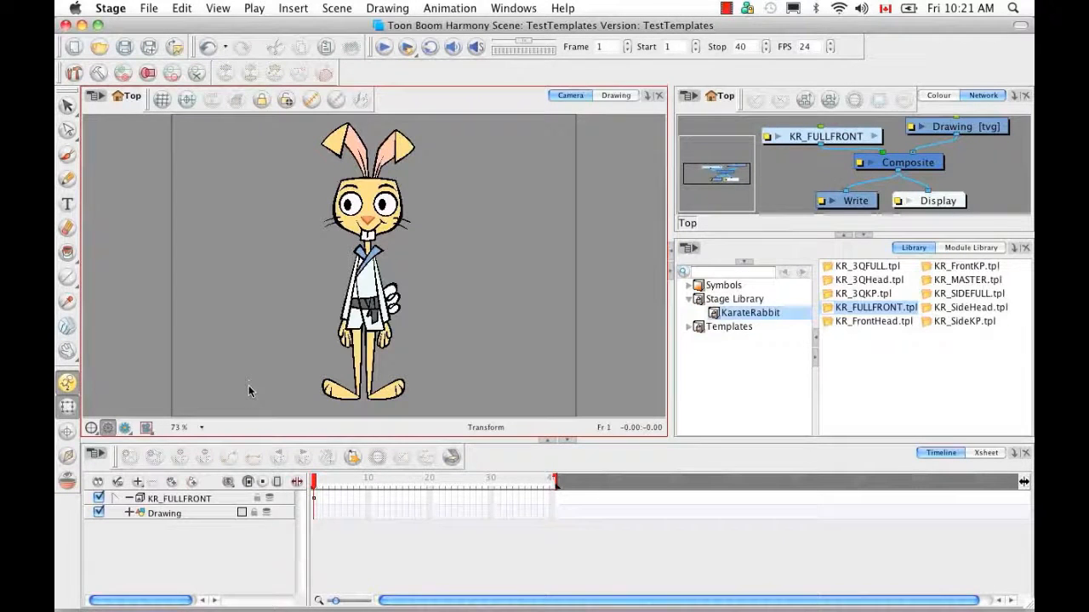
Expand KR_FULLFRONT and its Deformation group, then select the rabbit's kr_01 leg for posing
click(116, 500)
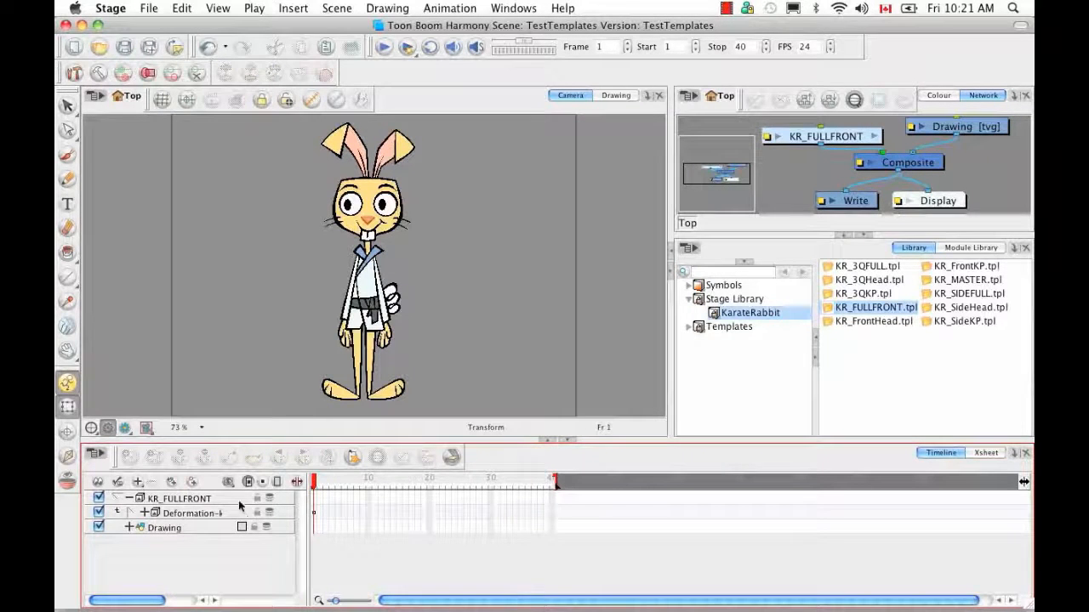
click(130, 514)
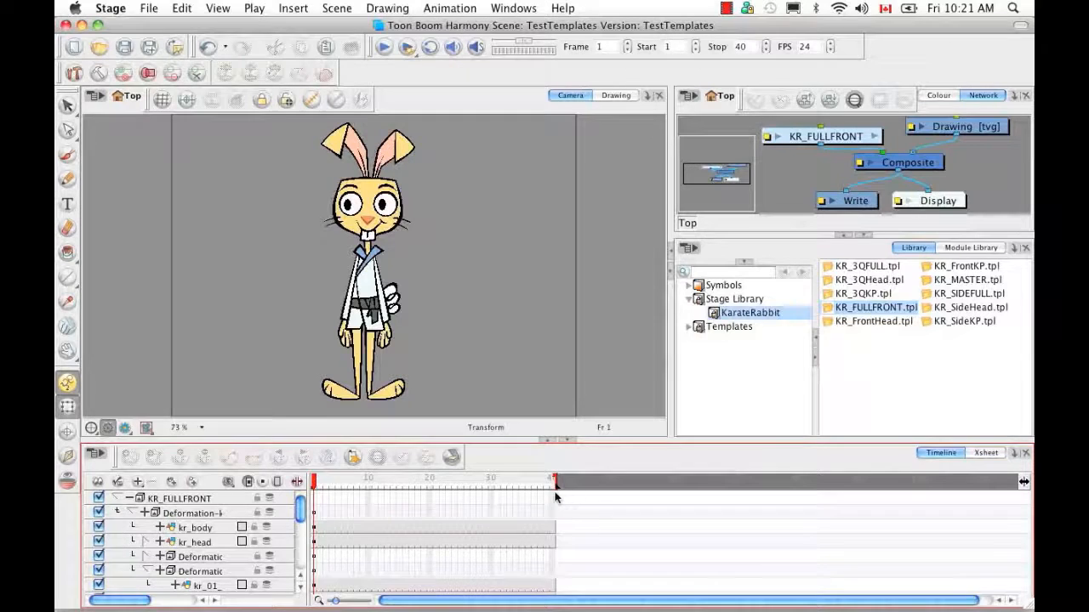
mouse_move(296, 511)
mouse_down()
mouse_move(299, 561)
mouse_move(298, 529)
mouse_up()
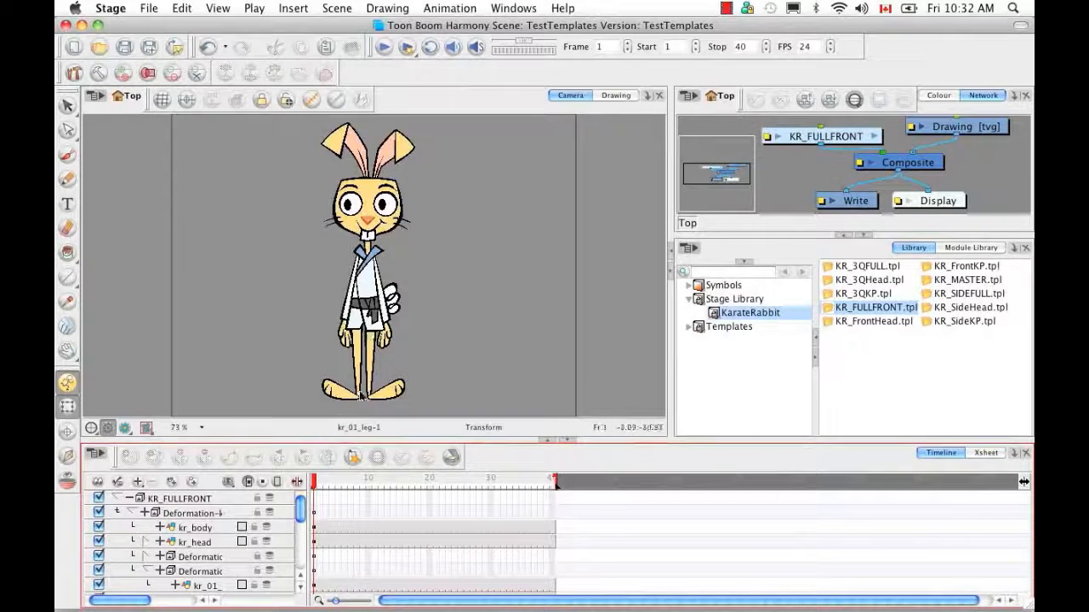
click(357, 348)
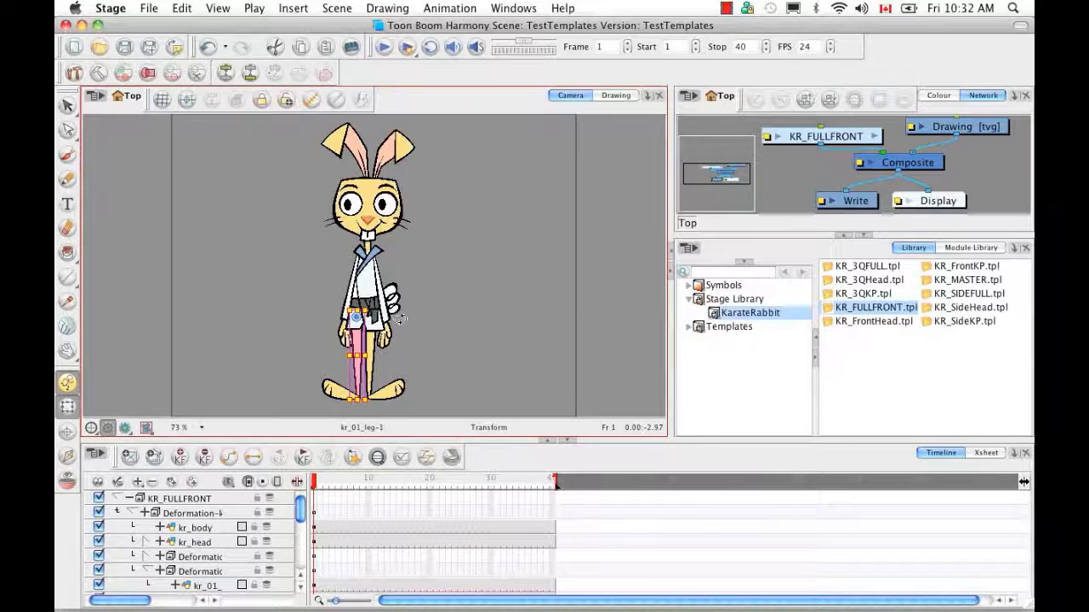
Swing the leg out to the lower left and locate its layer in the Timeline
drag(403, 333, 390, 311)
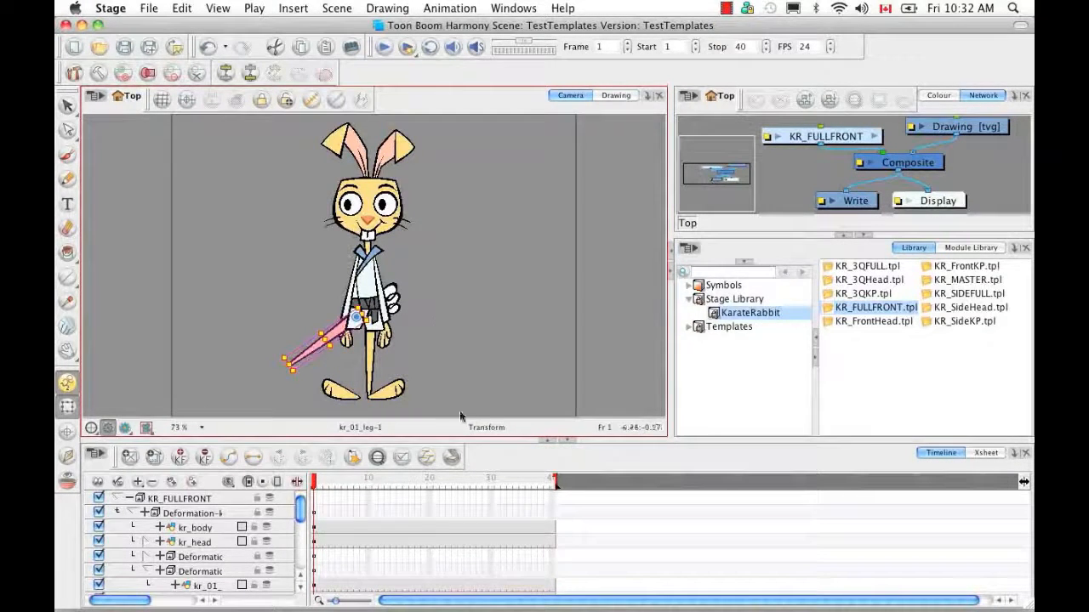
click(378, 459)
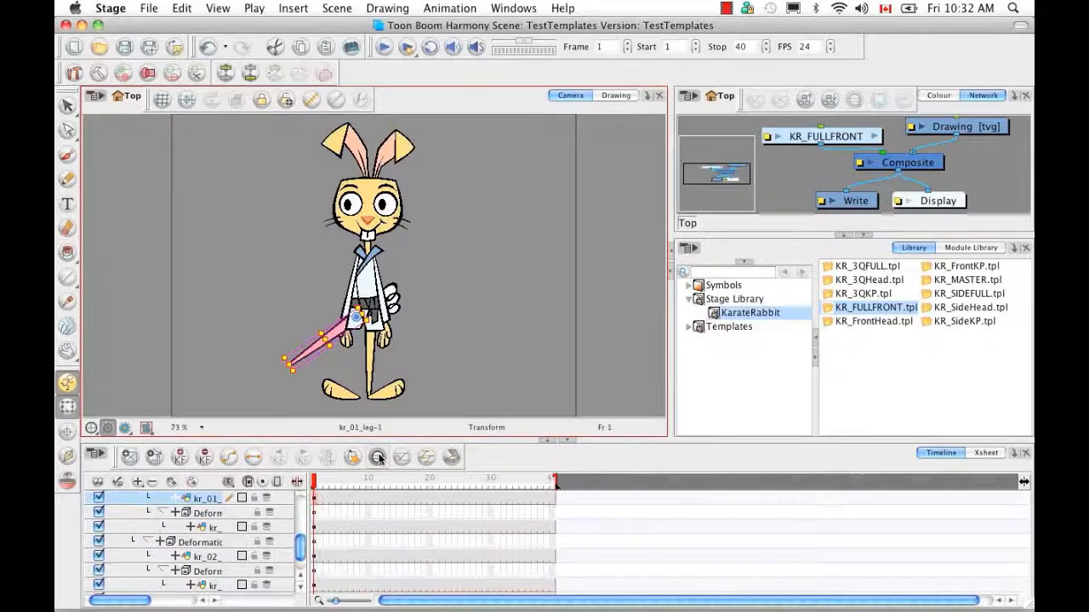
drag(144, 599, 168, 600)
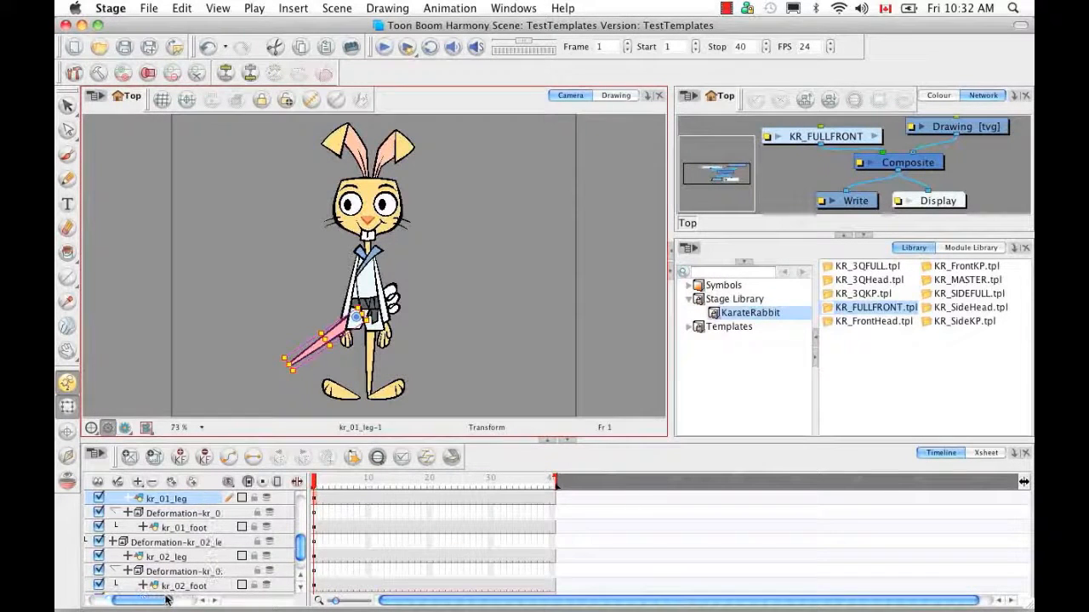
scroll(170, 544, up, 2)
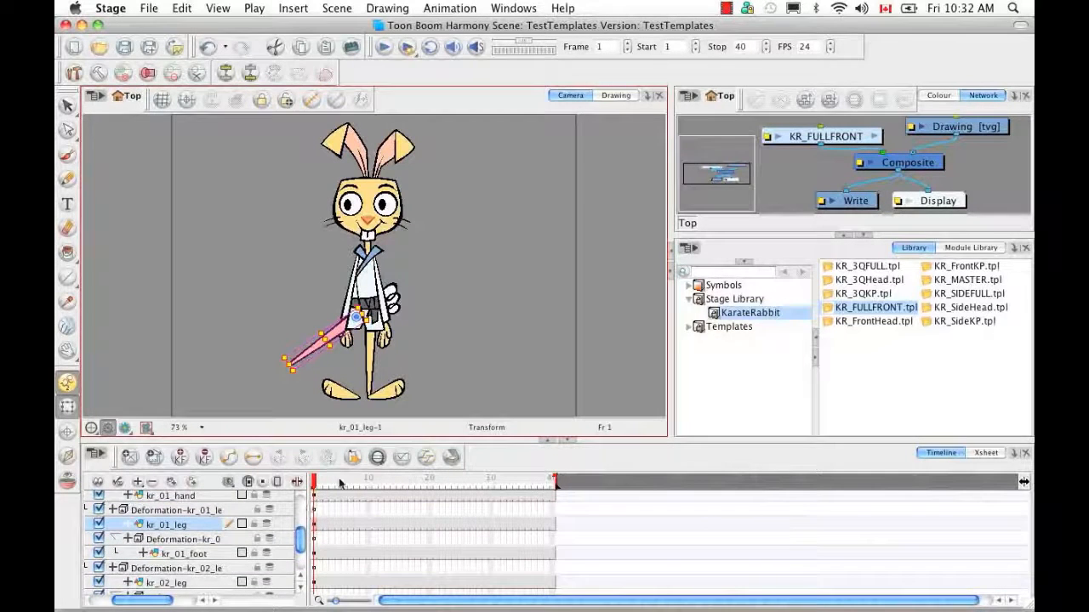
key(Escape)
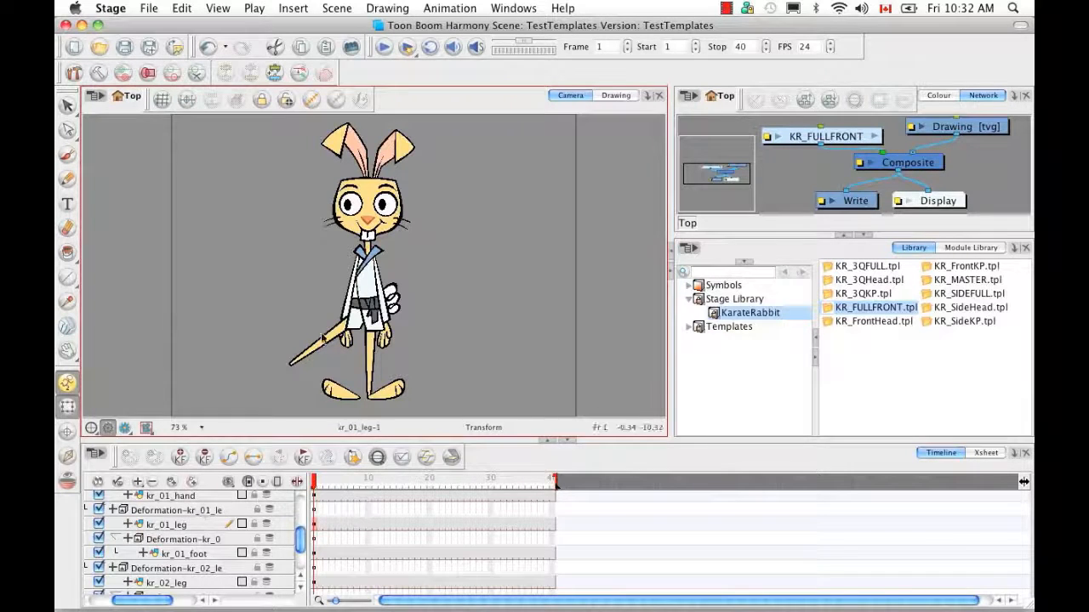
Undo the leg rotation, turn on Show Control, and select the leg's Deformation layer
click(312, 101)
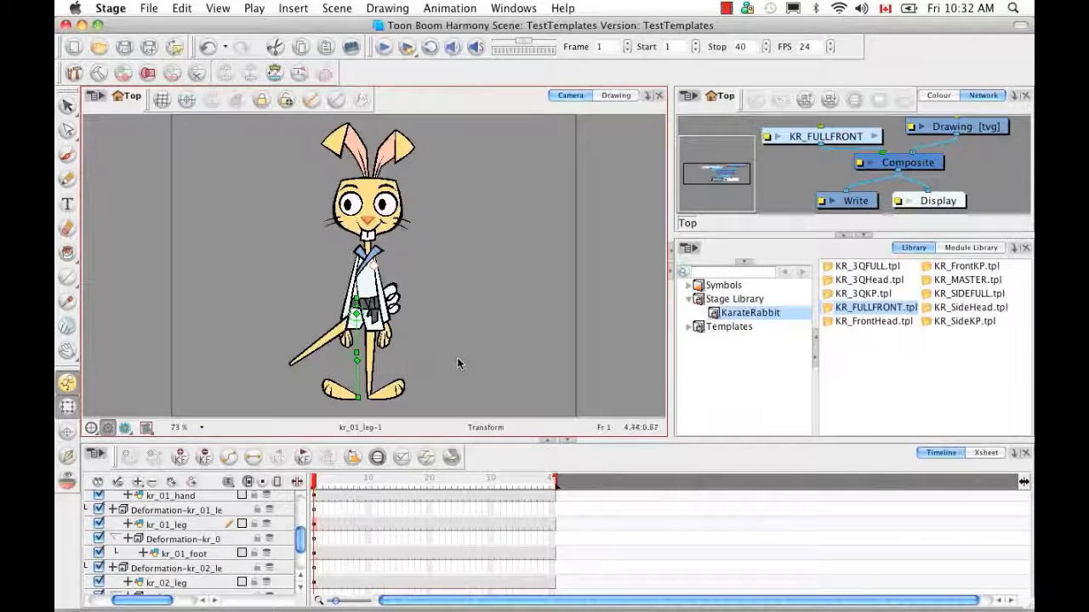
key(super+z)
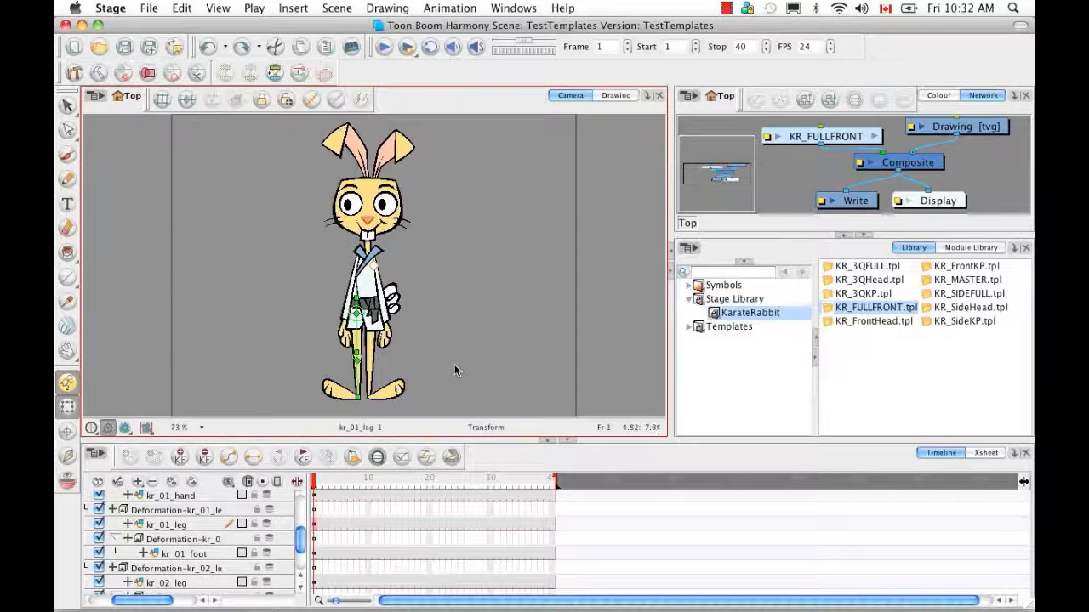
click(170, 512)
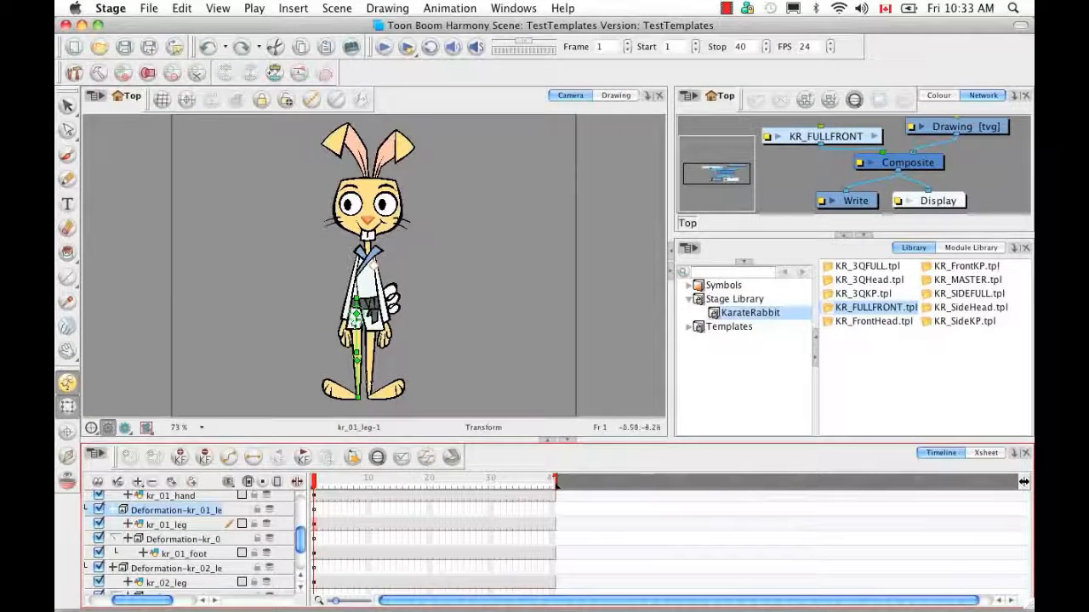
Raise the kr_01 leg out at the hip and bend it at the knee, foot angled down
click(418, 430)
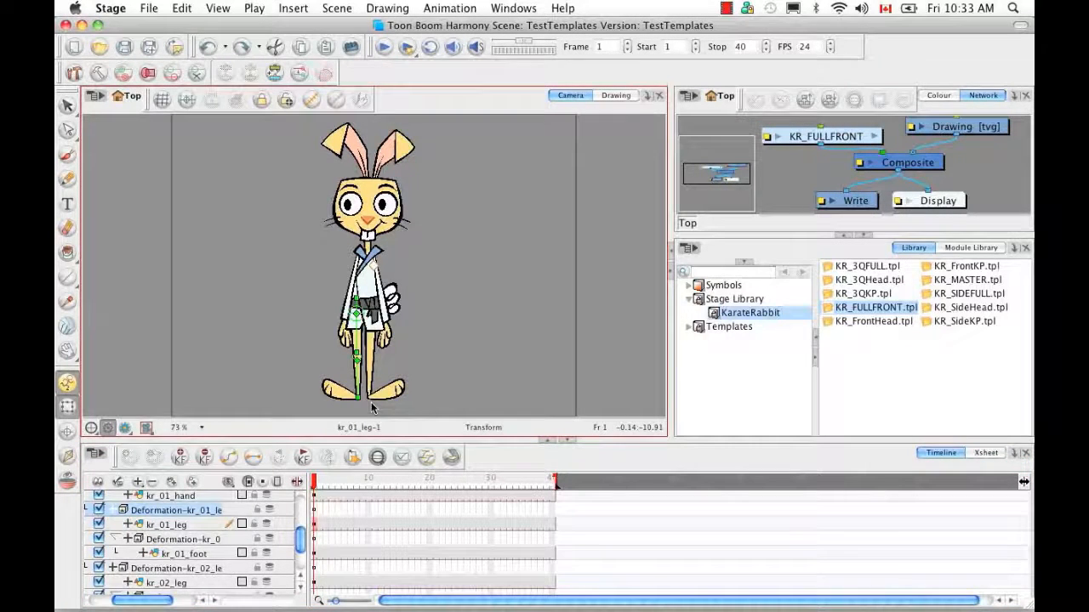
key(2)
key(2)
key(space)
drag(428, 214, 432, 145)
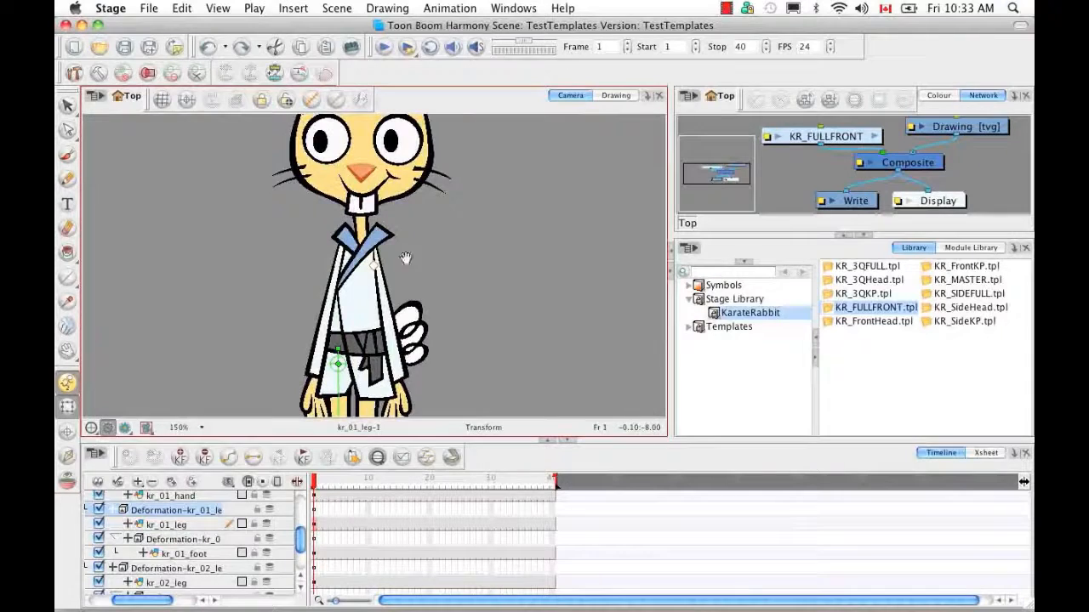
drag(408, 323, 420, 242)
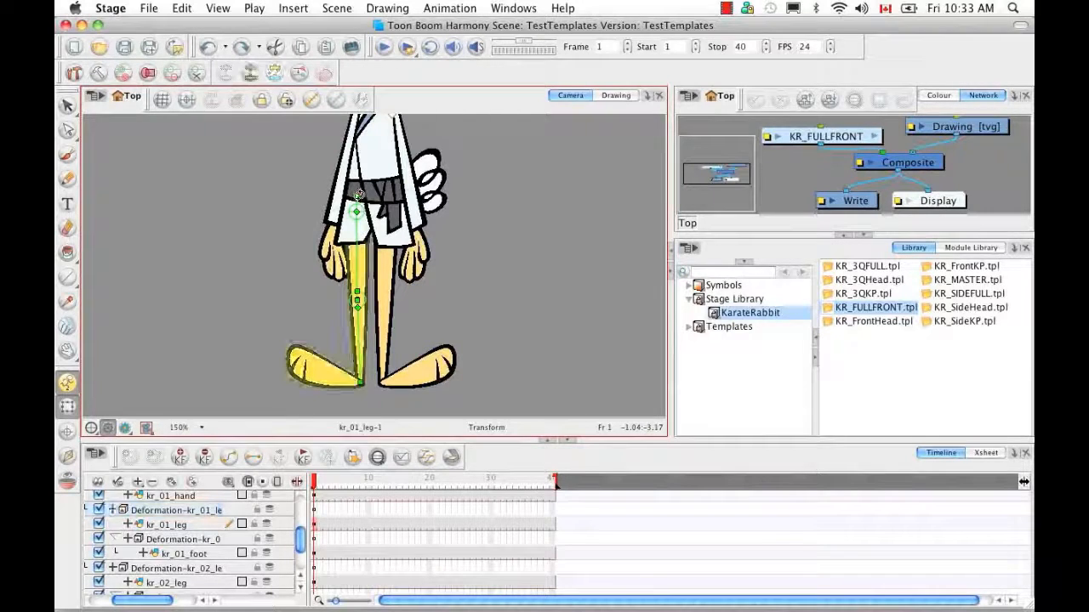
drag(355, 197, 378, 203)
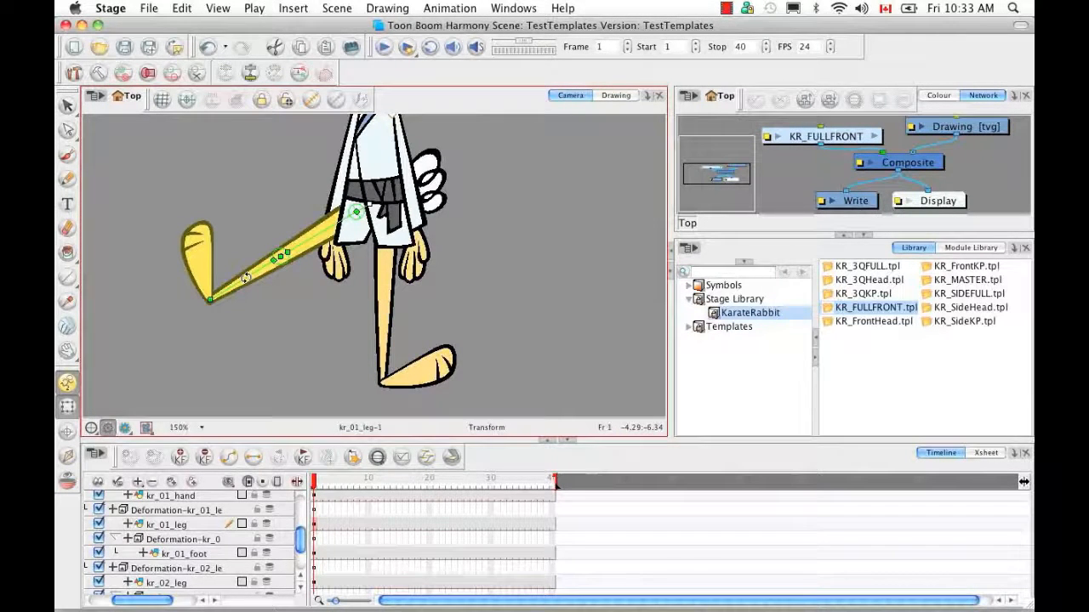
drag(246, 277, 316, 300)
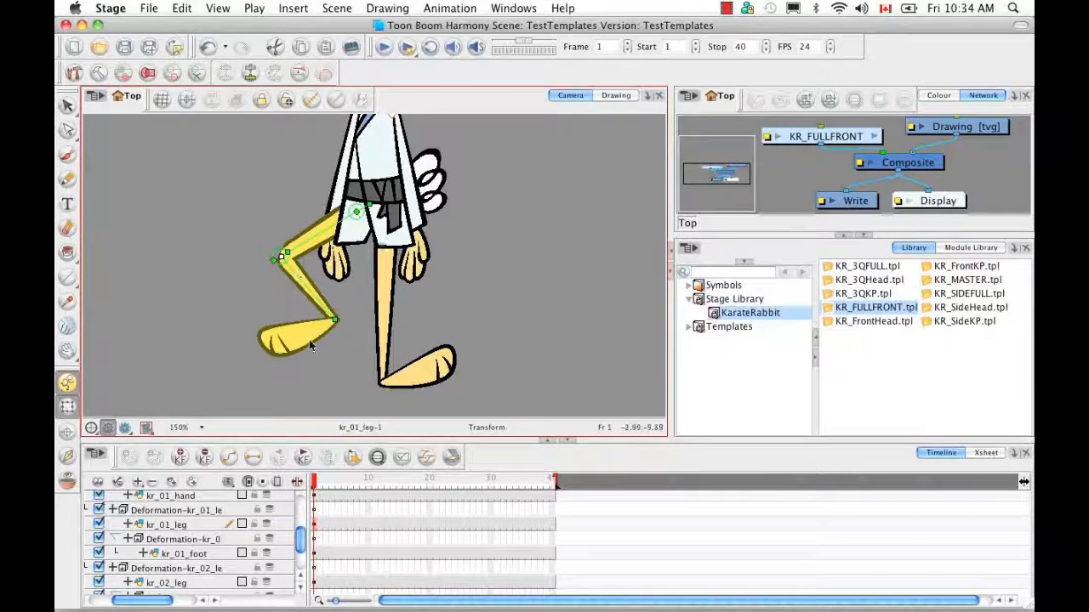
drag(356, 214, 361, 226)
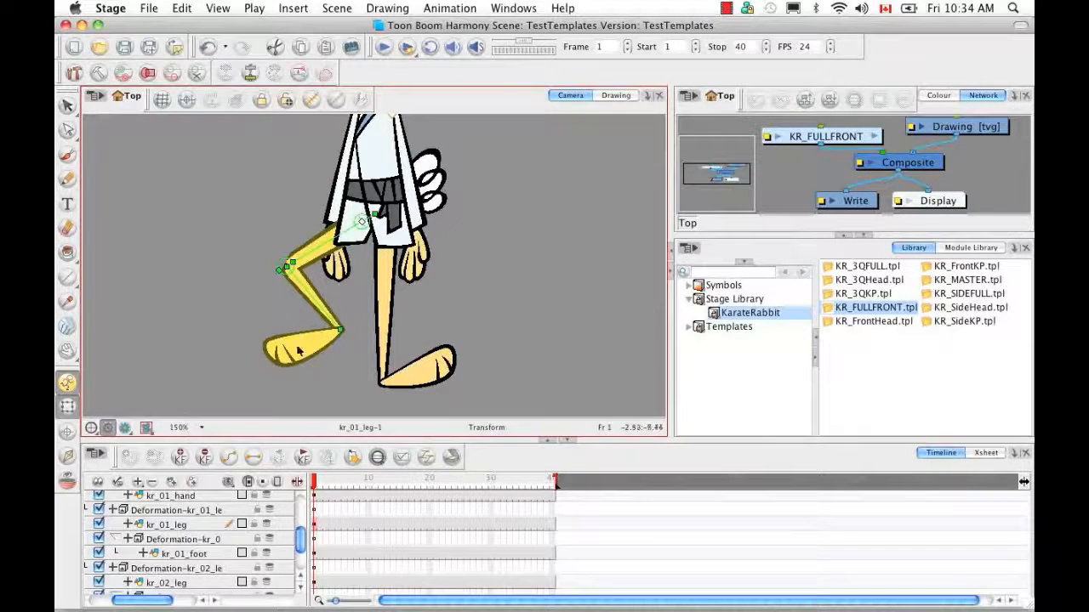
scroll(289, 416, up, 5)
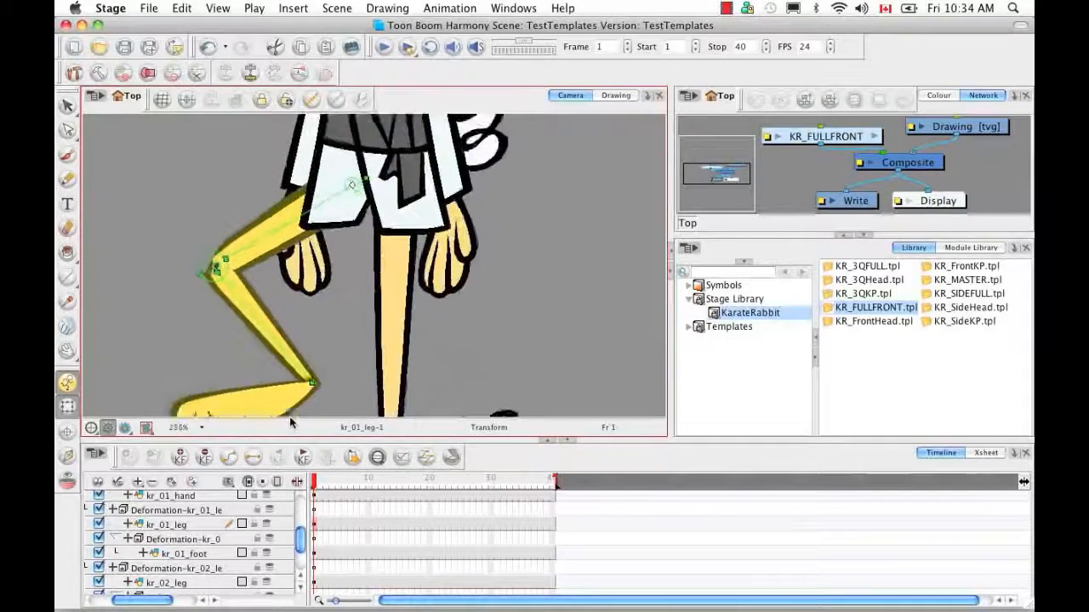
Centre the knee, show the knee deformer's handles and try handle adjustments, undoing the misses
scroll(289, 416, up, 3)
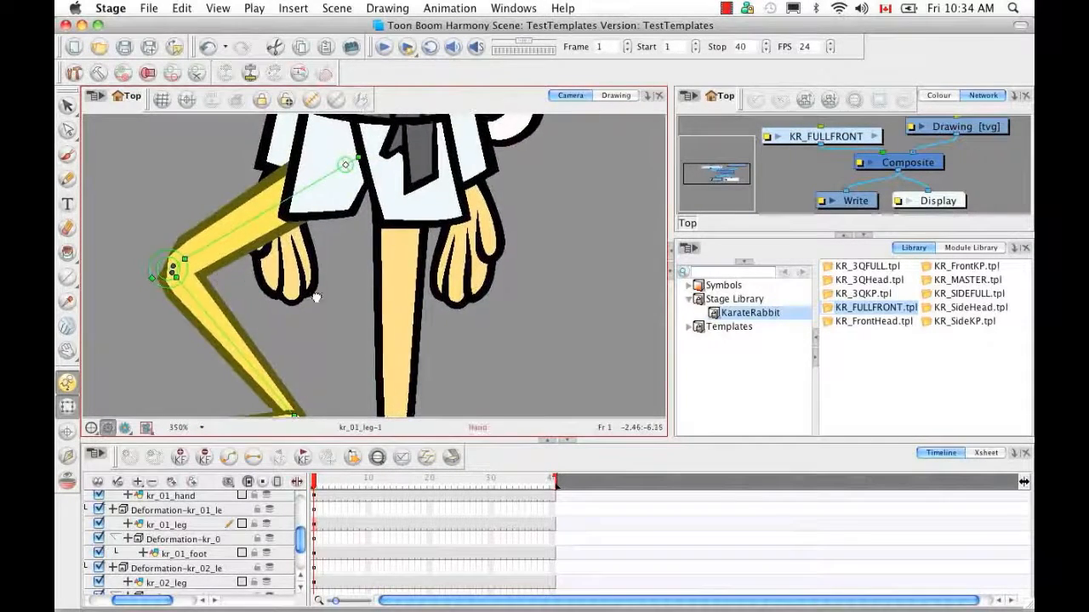
drag(315, 297, 384, 309)
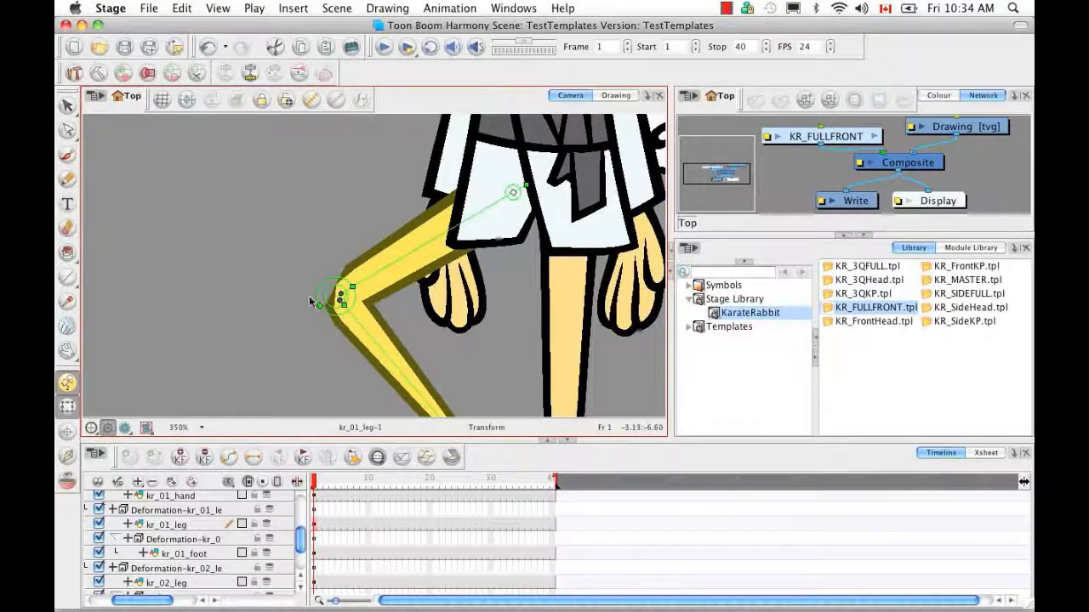
click(172, 72)
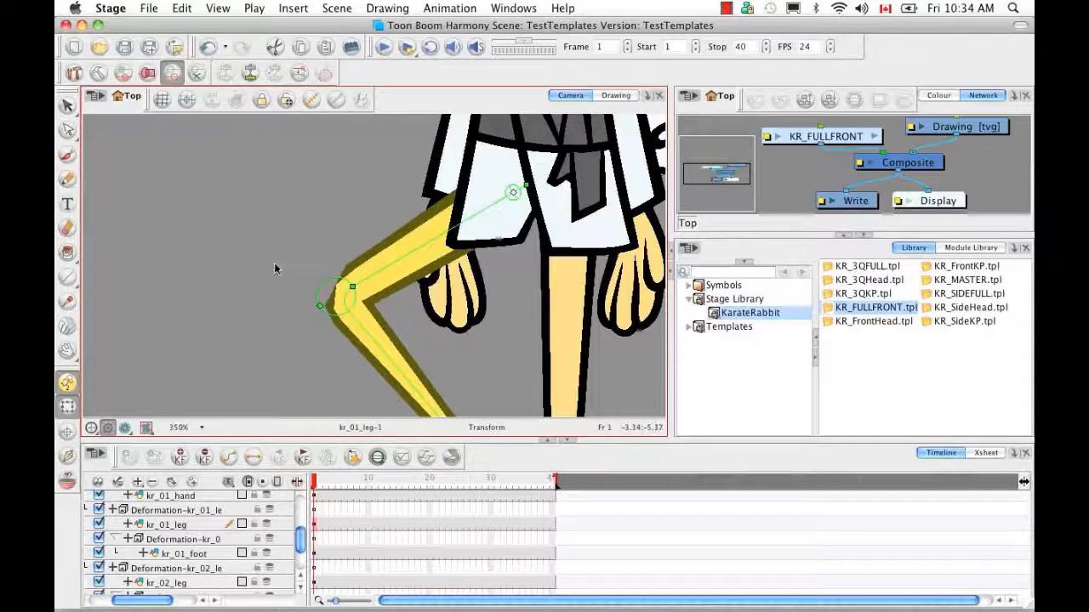
click(170, 73)
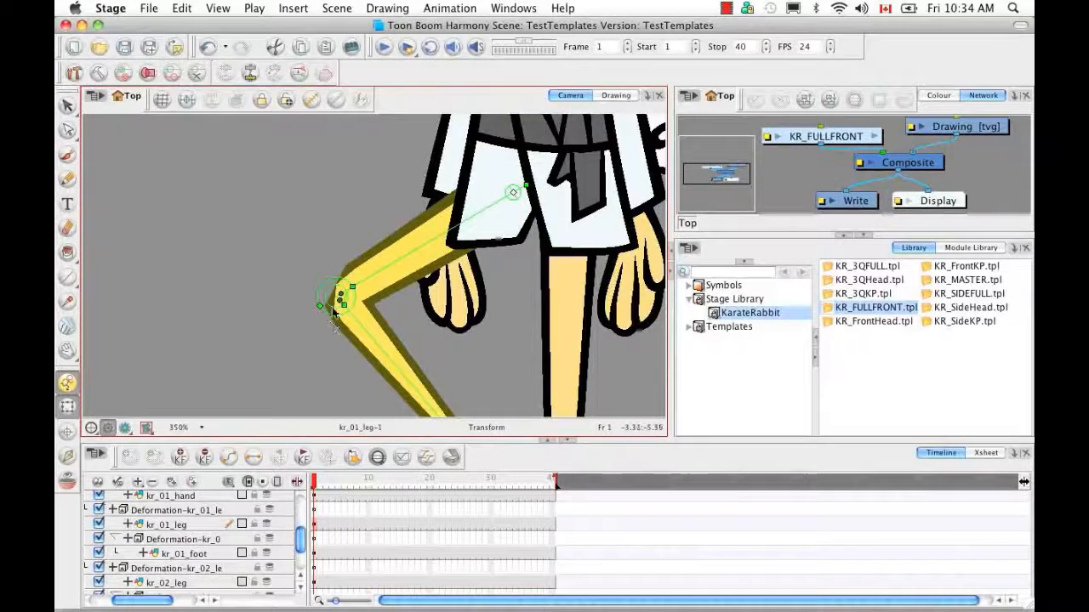
click(352, 288)
key(super+z)
mouse_move(317, 307)
mouse_down()
mouse_move(309, 311)
mouse_move(330, 309)
mouse_up()
click(342, 300)
key(super+z)
click(337, 297)
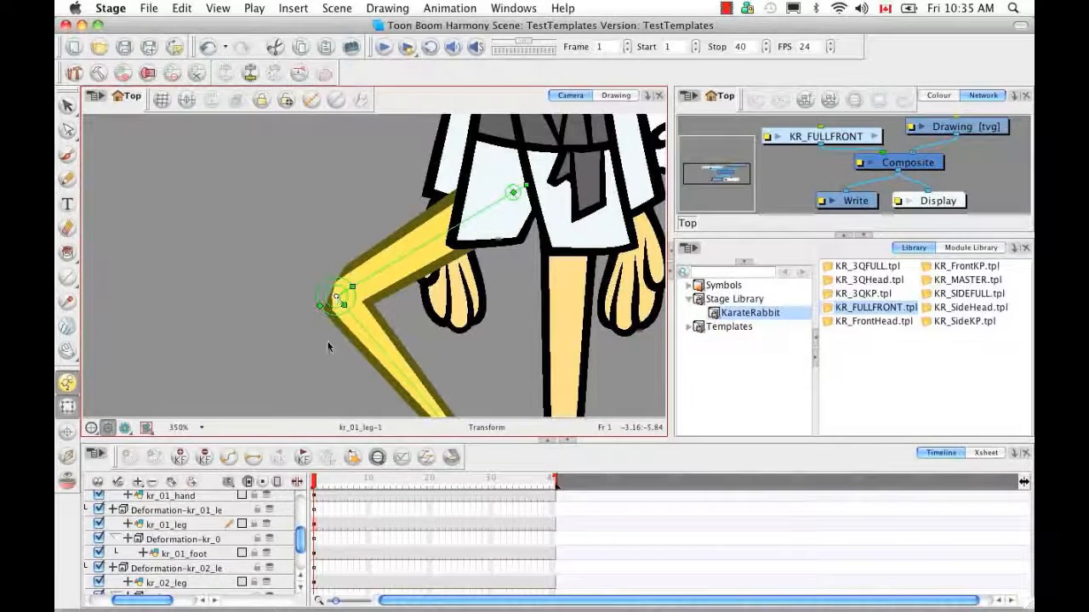
Zoom closer and drag the knee's radius and bias handles to reshape the corner cleanly
key(2)
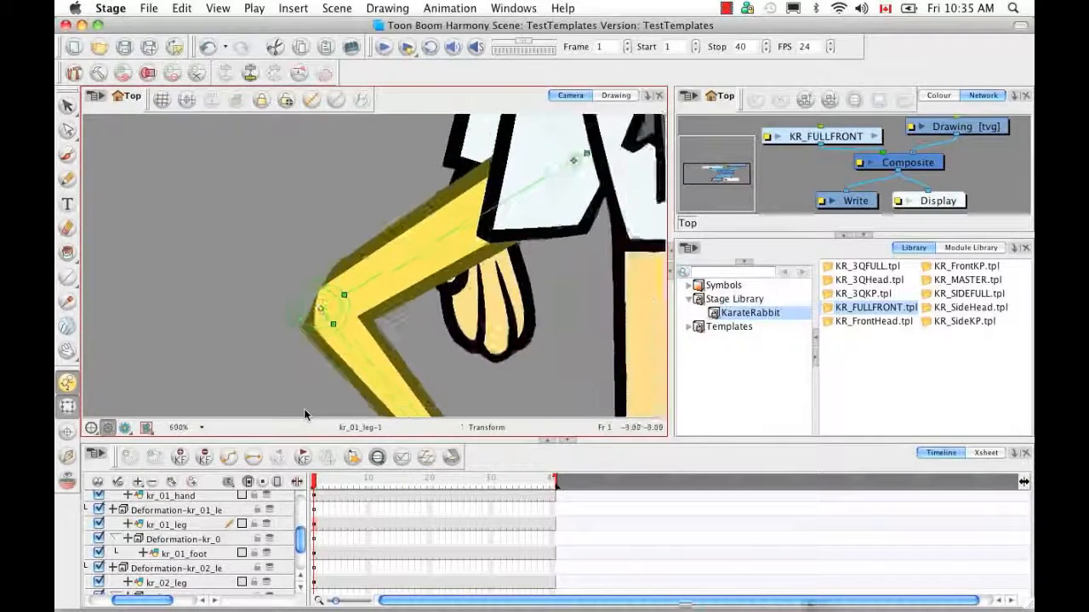
key(2)
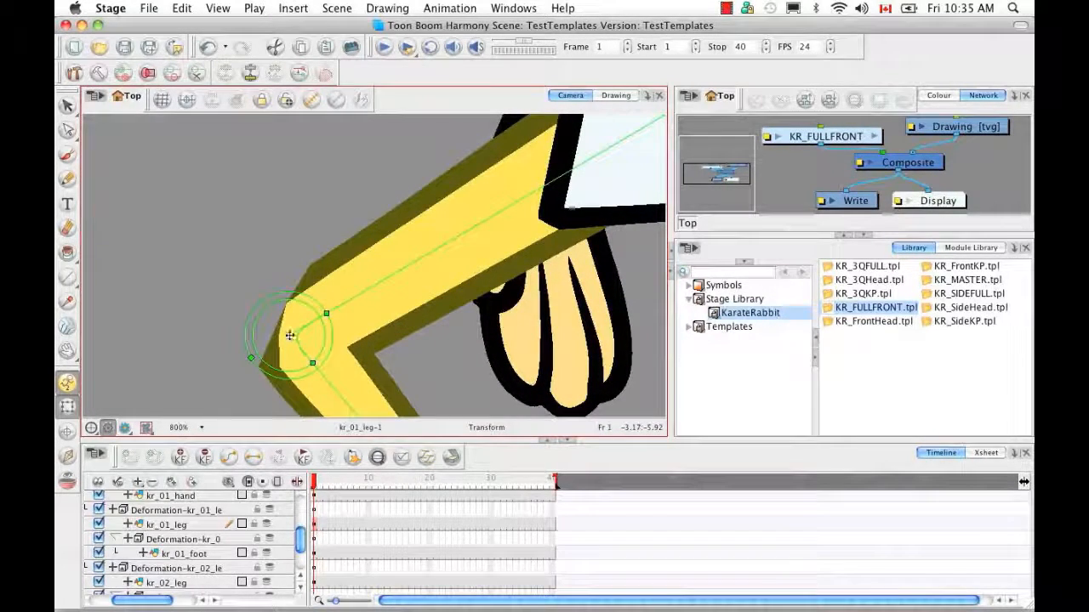
mouse_move(289, 337)
mouse_down()
mouse_move(291, 315)
mouse_move(276, 299)
mouse_move(275, 318)
mouse_move(299, 322)
mouse_up()
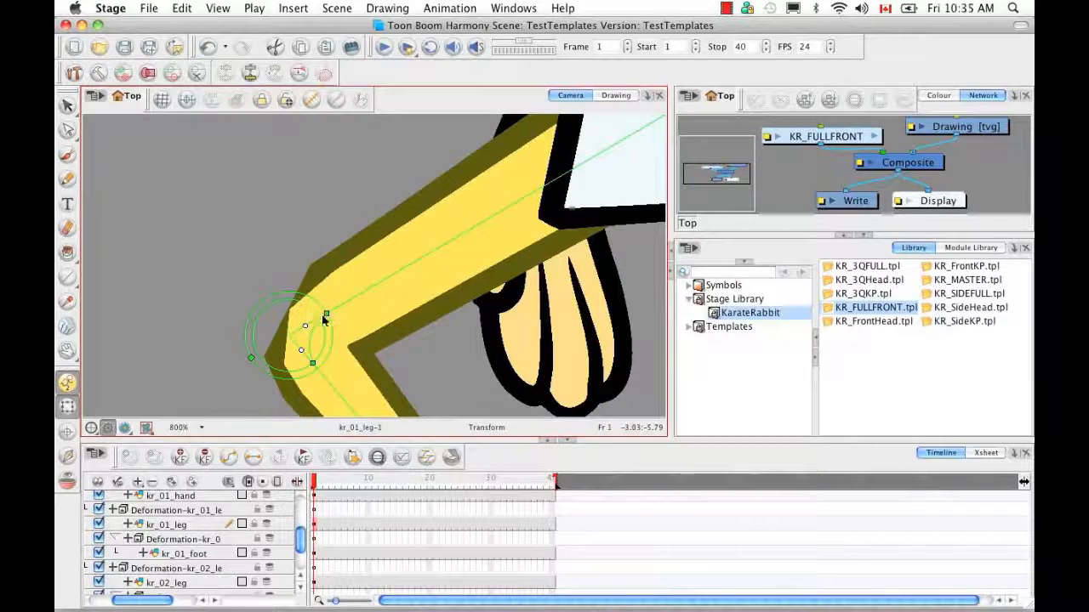
drag(253, 356, 270, 351)
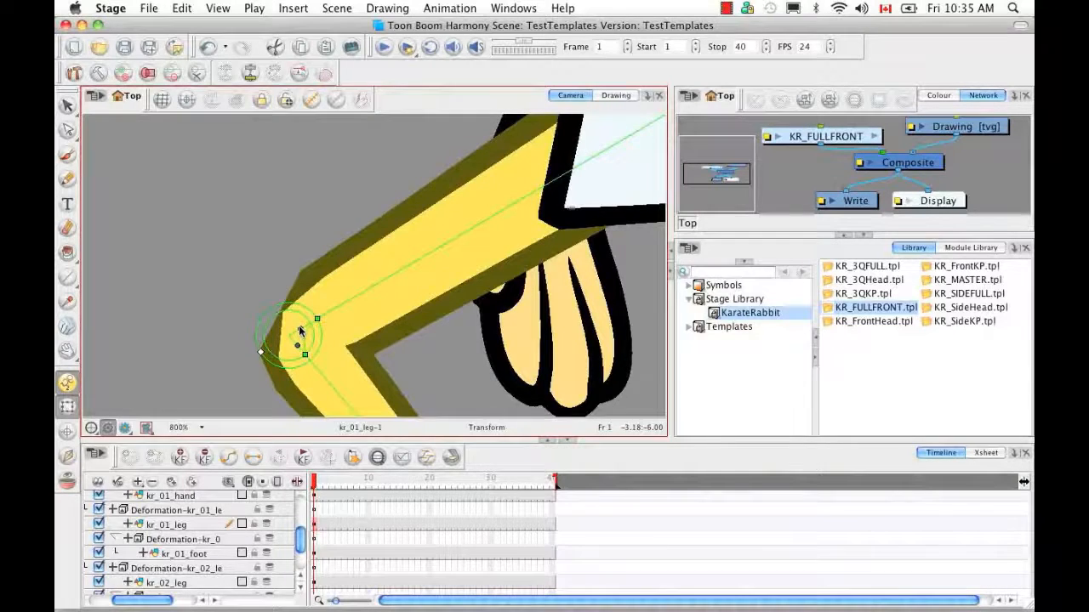
drag(298, 327, 287, 330)
drag(277, 332, 318, 324)
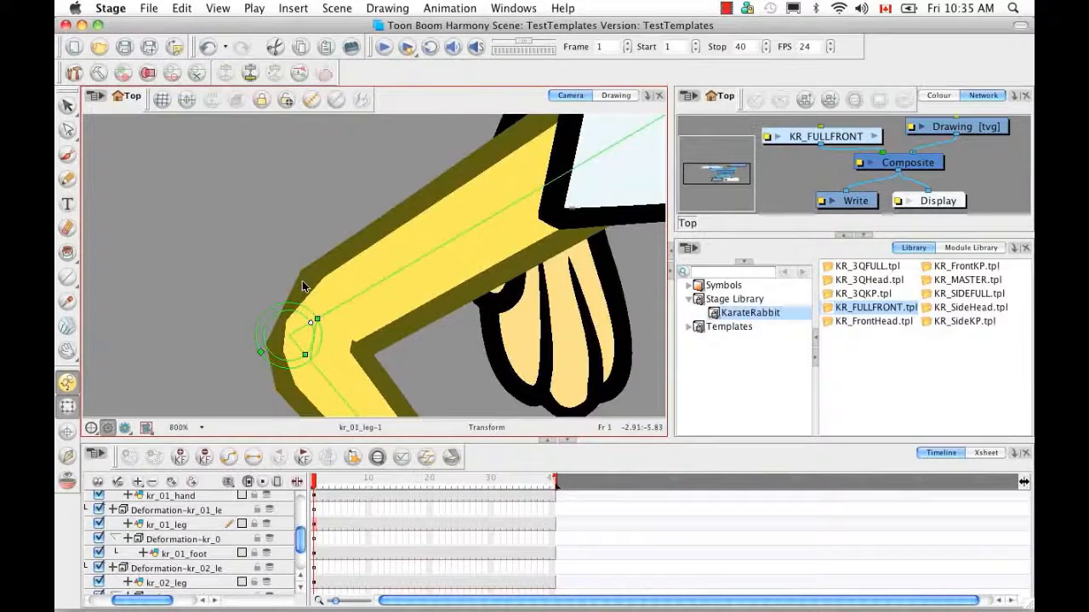
scroll(304, 286, down, 4)
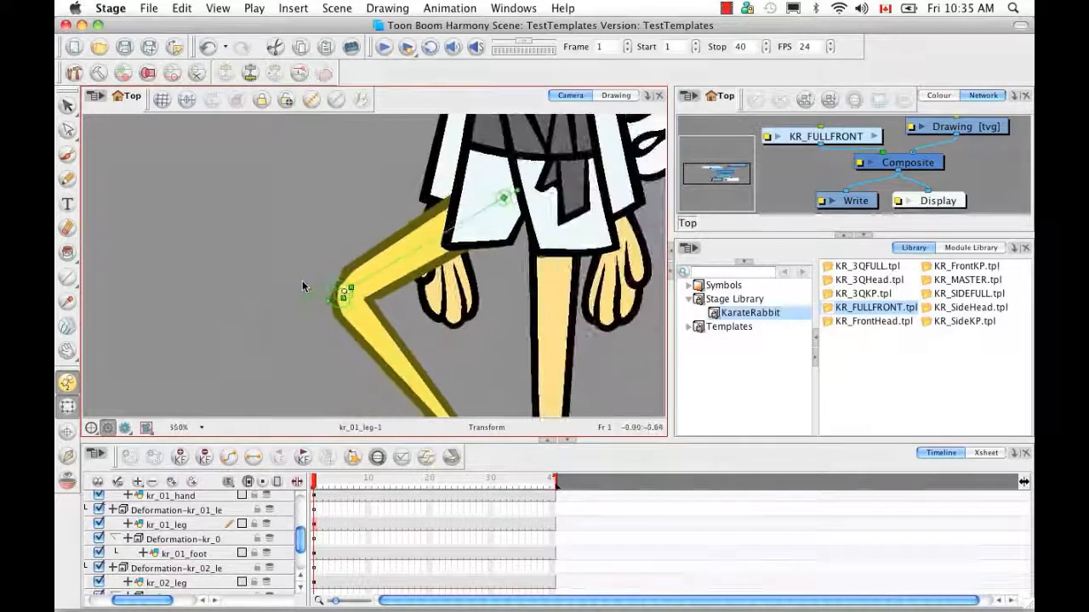
scroll(302, 287, down, 3)
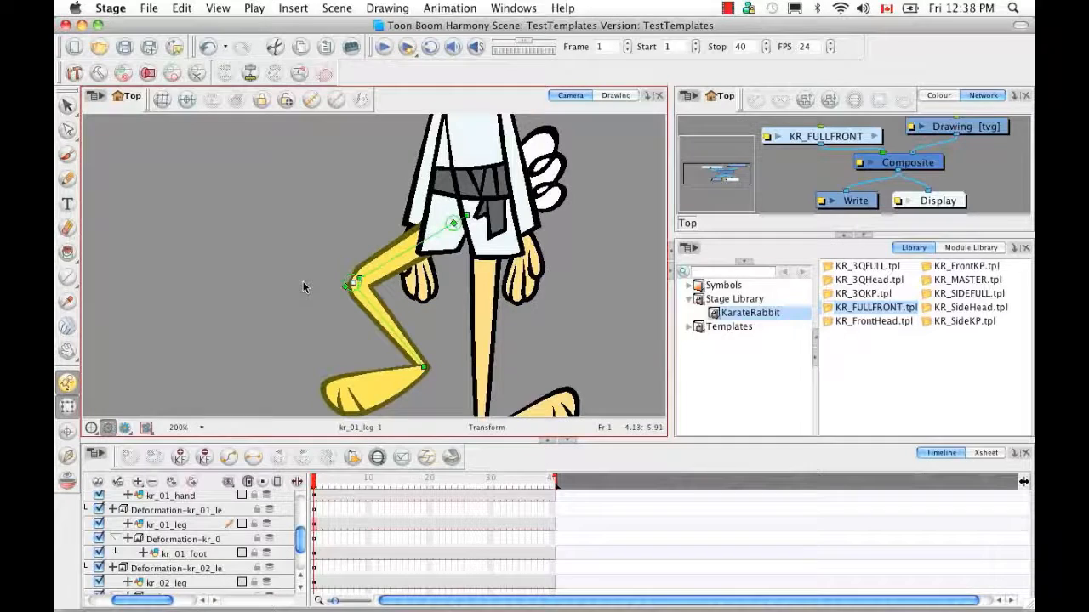
Show the kr_01 foot's deformation controls and rotate the foot up around the ankle
click(377, 393)
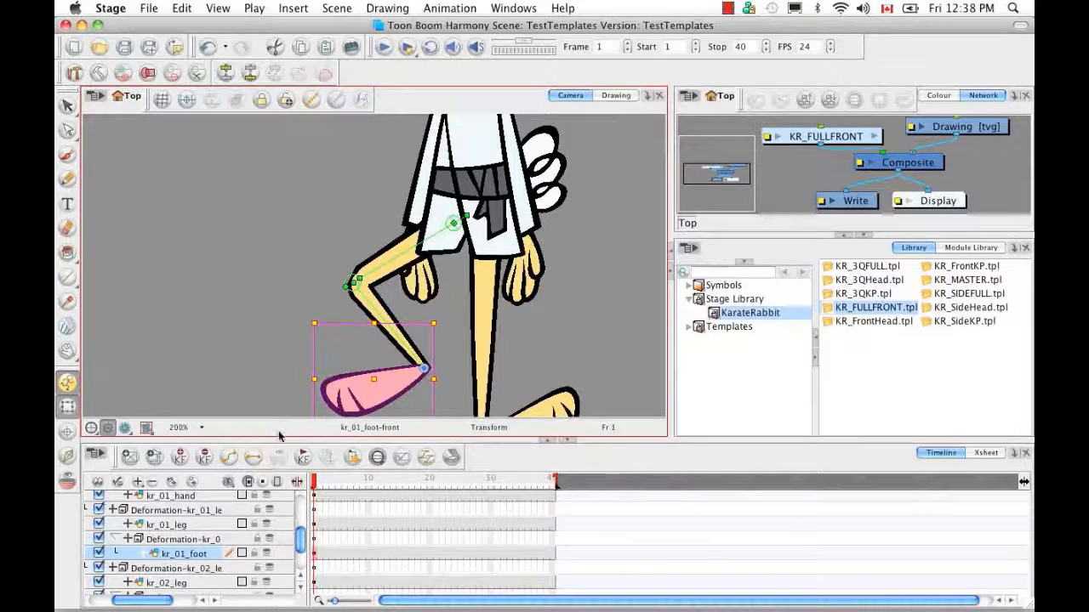
key(Escape)
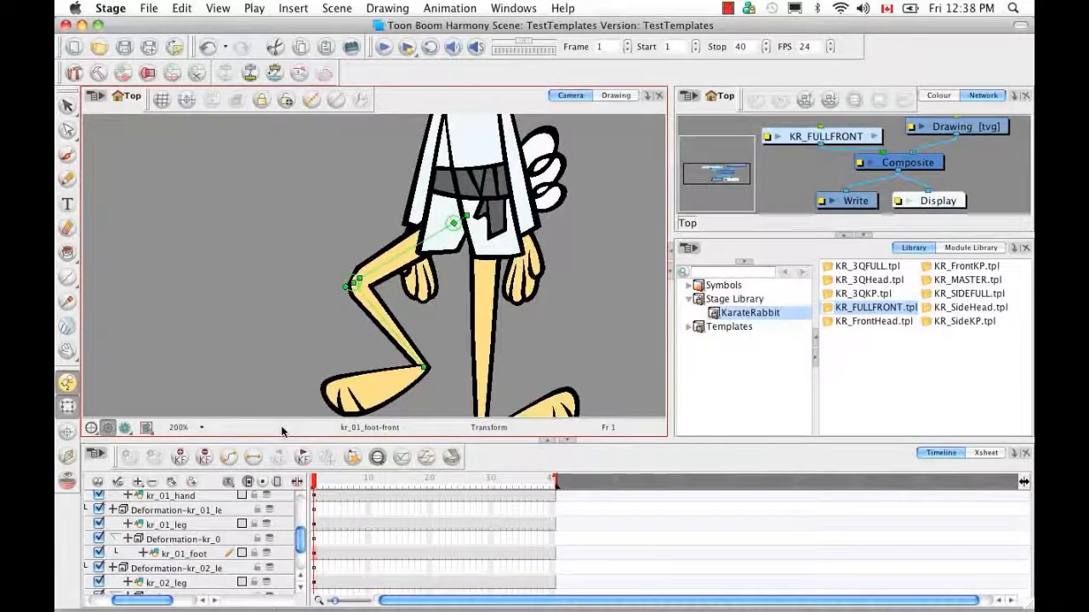
click(312, 100)
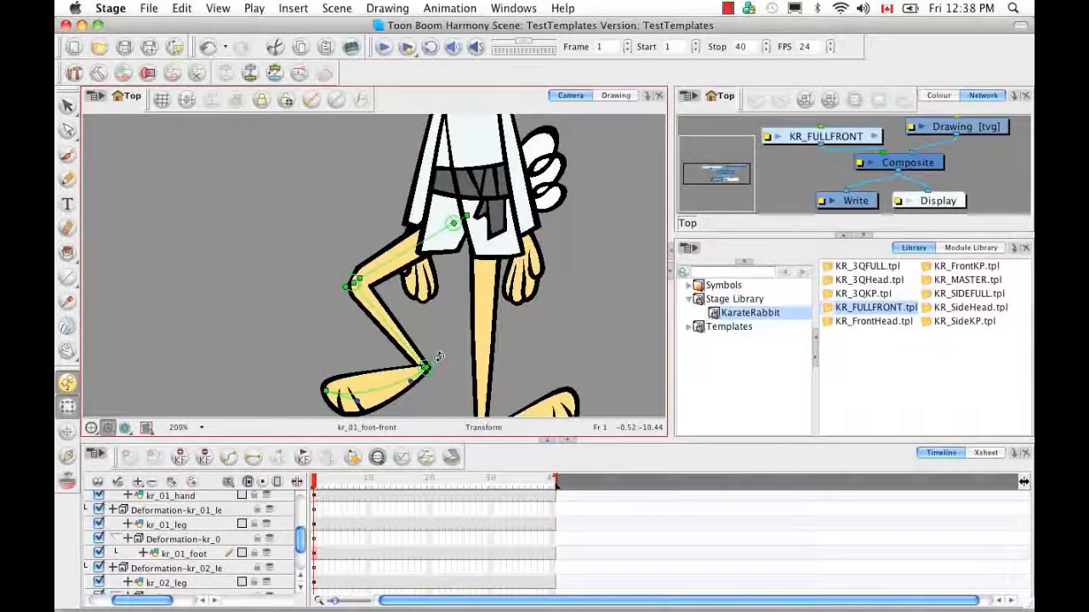
drag(440, 363, 442, 366)
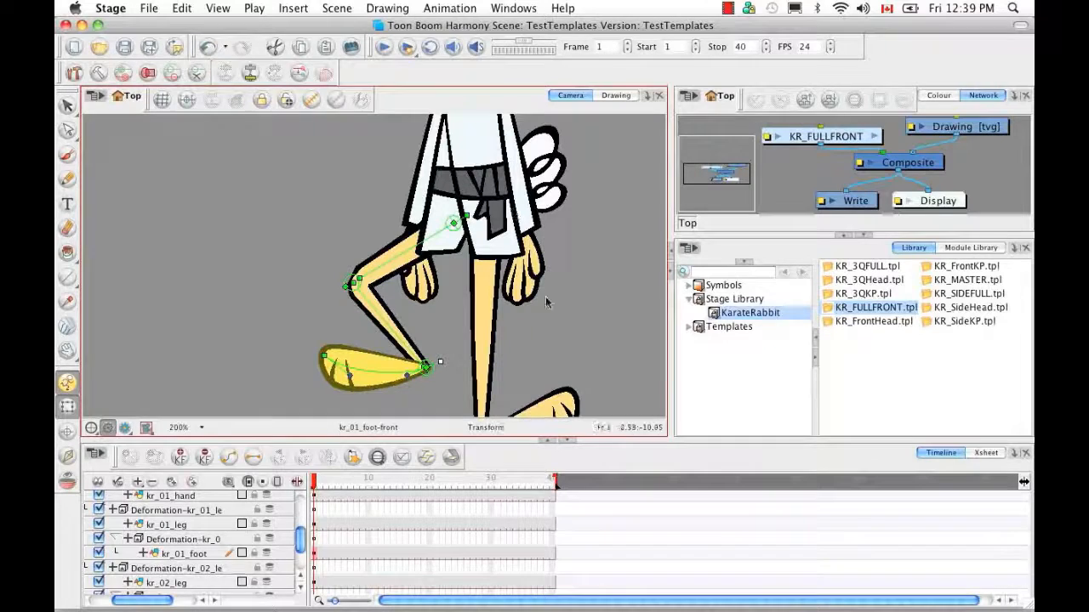
Show the kr_02 leg's deformation chain and rotate the leg outward to the right
click(485, 313)
click(377, 460)
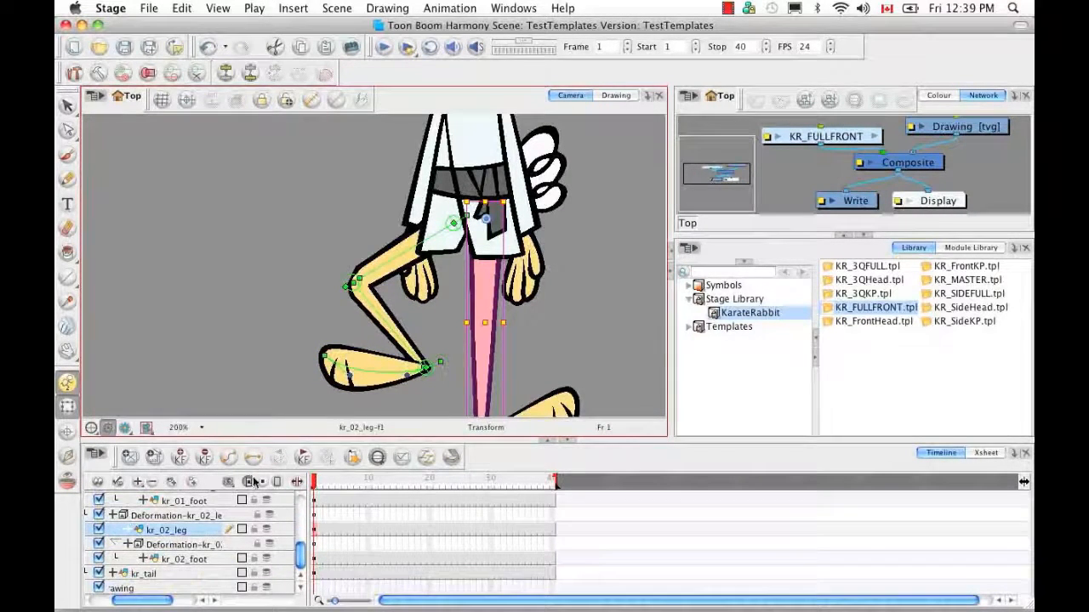
key(b)
key(shift+F11)
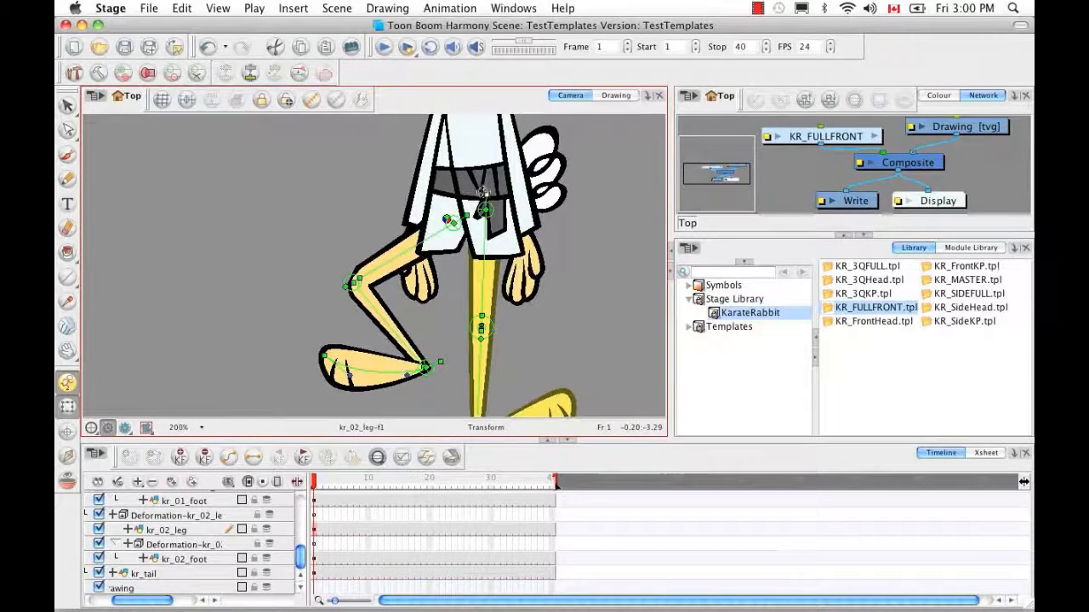
drag(481, 357, 511, 349)
click(591, 322)
key(b)
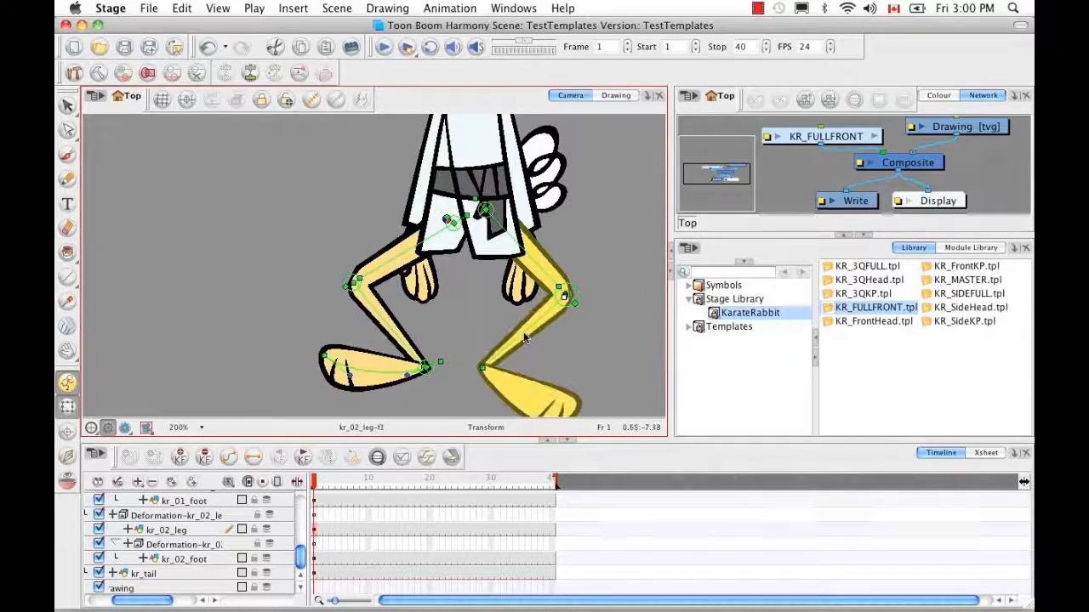
Angle the kr_02 foot to the right and reposition the hip and knee to raise the leg
click(528, 405)
key(b)
drag(474, 360, 460, 369)
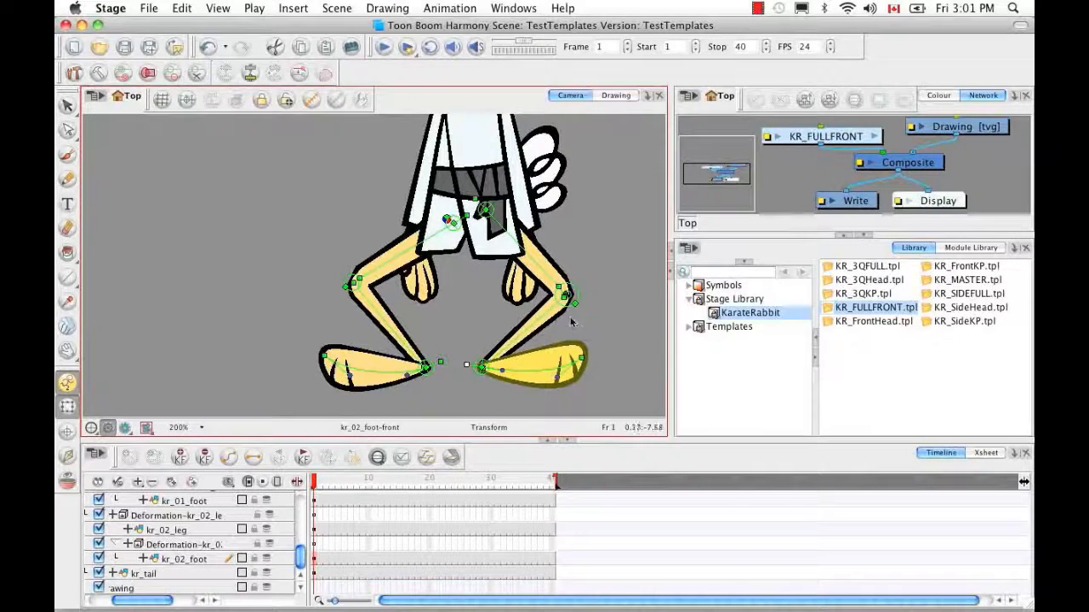
drag(484, 210, 497, 229)
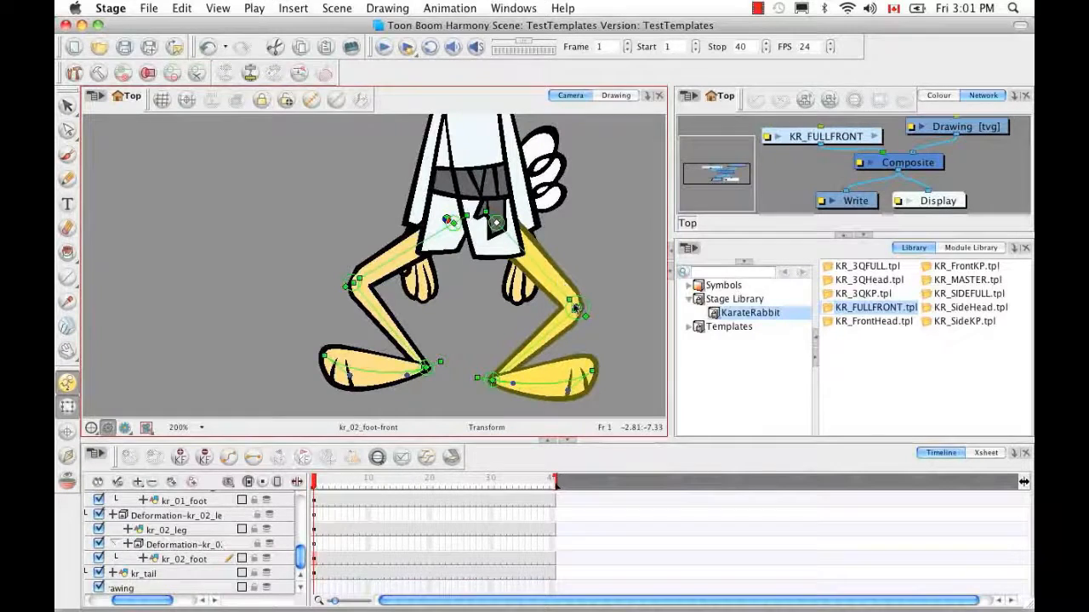
drag(572, 291, 587, 270)
Rotate the kr_02 foot down around the ankle, then zoom out to see the whole rabbit
click(573, 371)
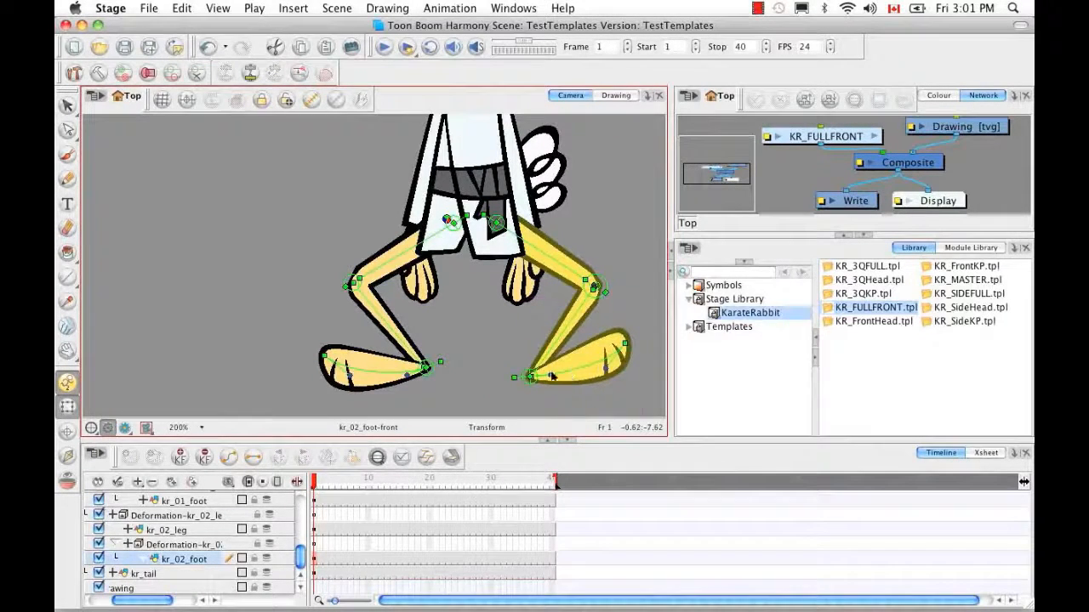
click(513, 378)
click(533, 378)
click(513, 377)
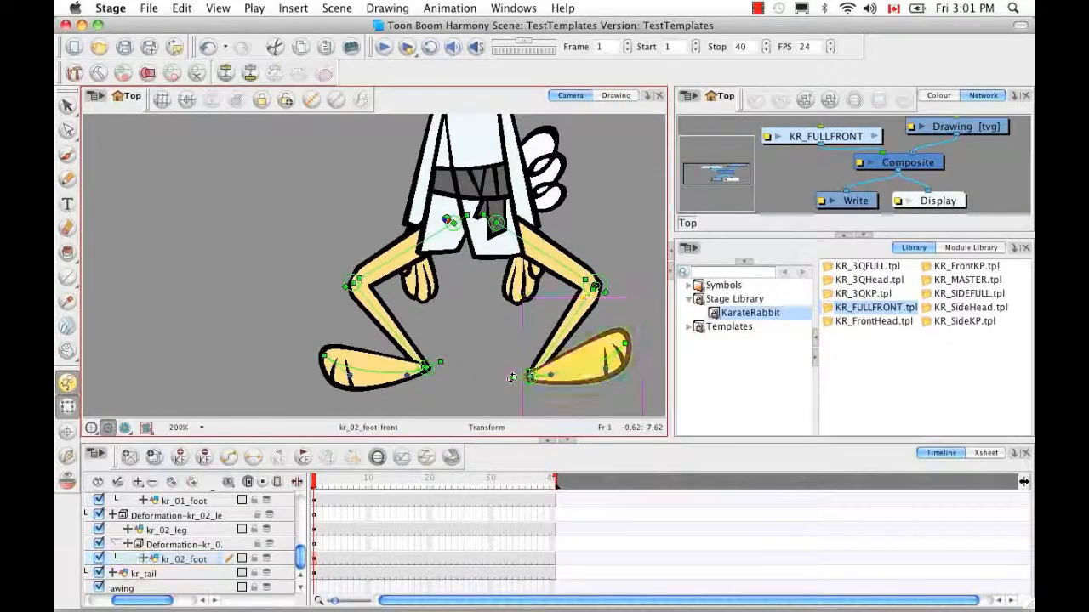
drag(511, 375, 513, 376)
key(space)
drag(585, 328, 497, 357)
drag(559, 311, 565, 289)
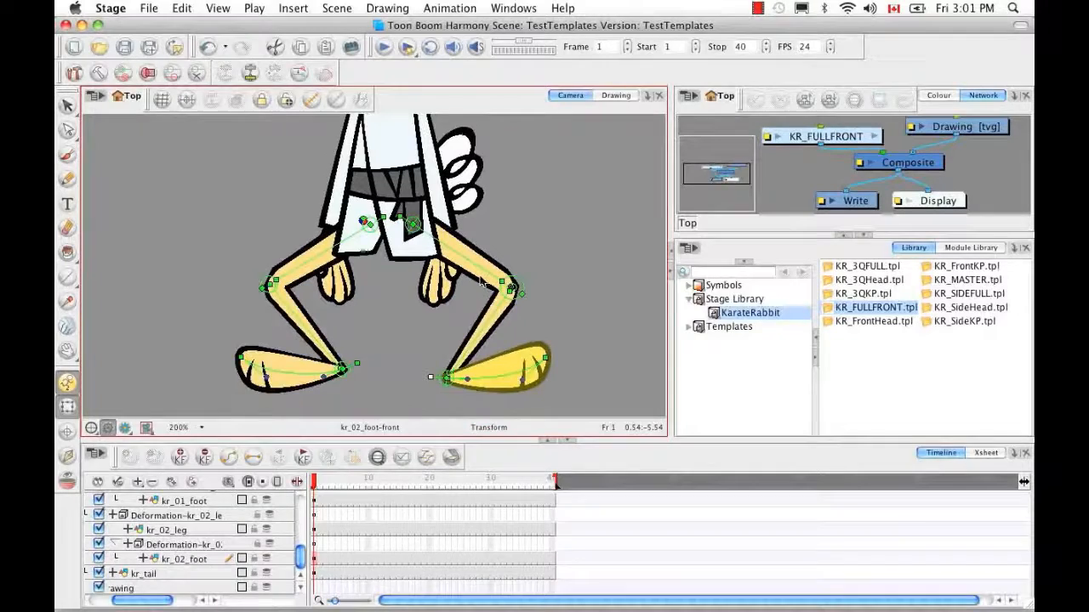
key(2)
key(2)
key(2)
key(2)
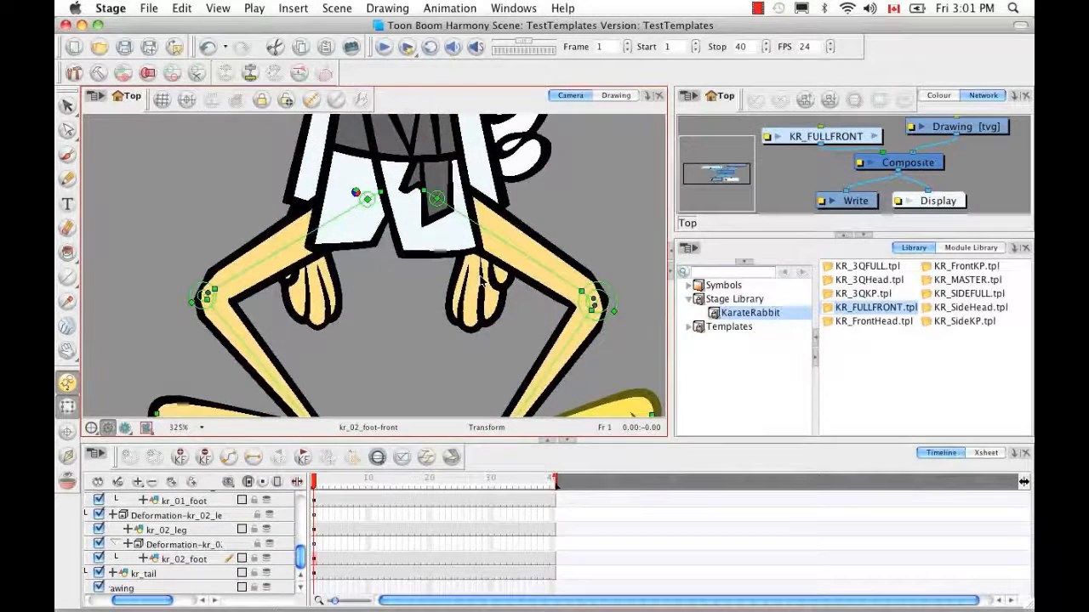
key(1)
key(1)
key(1)
key(1)
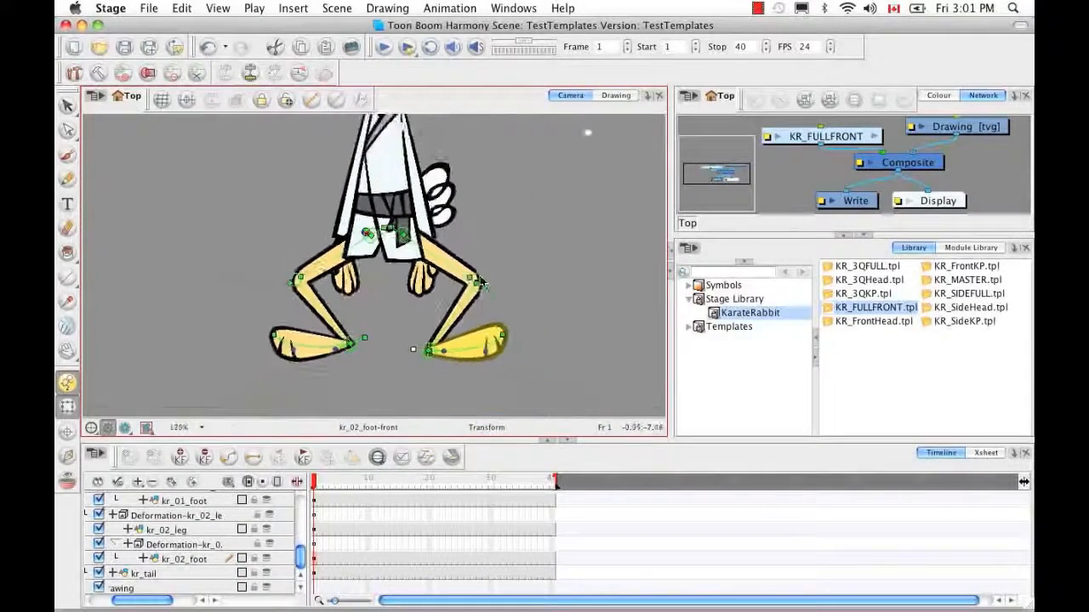
scroll(480, 280, up, 3)
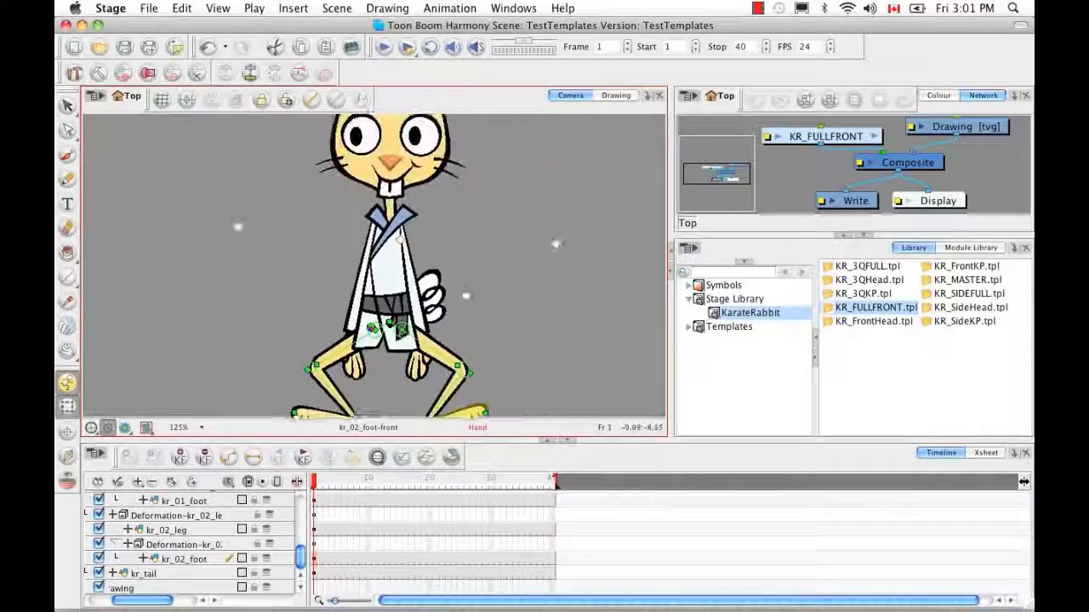
Show the body's deformation controls and move the whole rabbit down slightly
click(401, 289)
key(b)
click(311, 100)
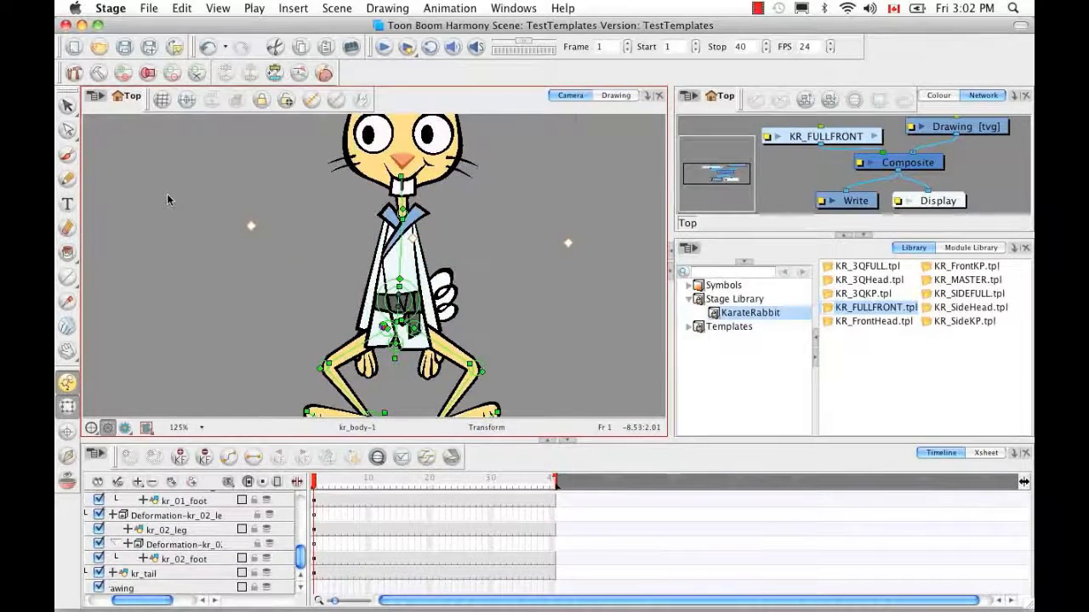
key(1)
key(1)
drag(424, 304, 436, 269)
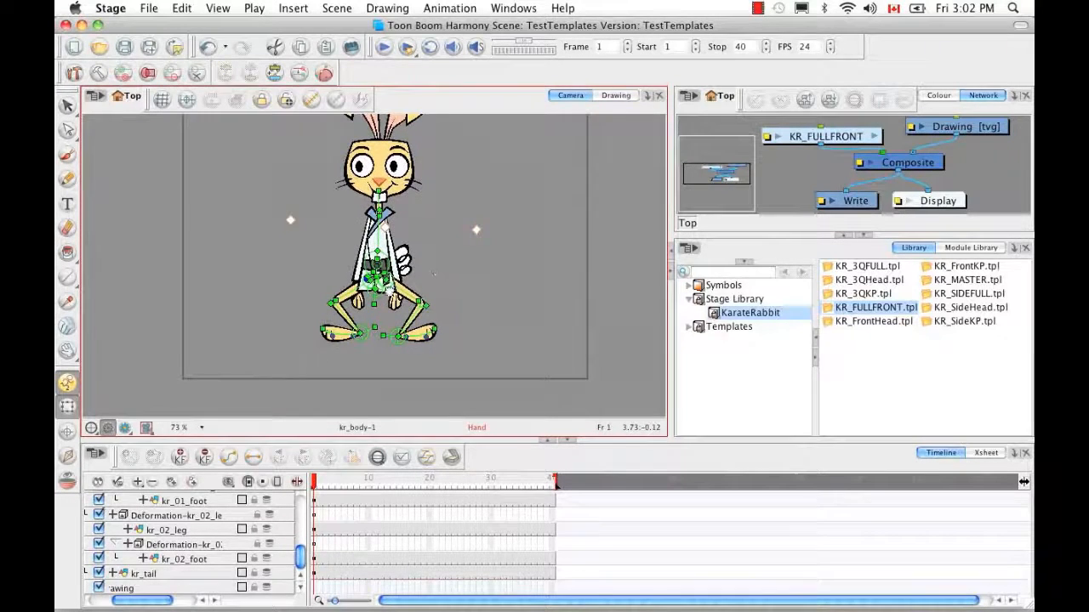
drag(377, 297, 376, 331)
key(2)
key(2)
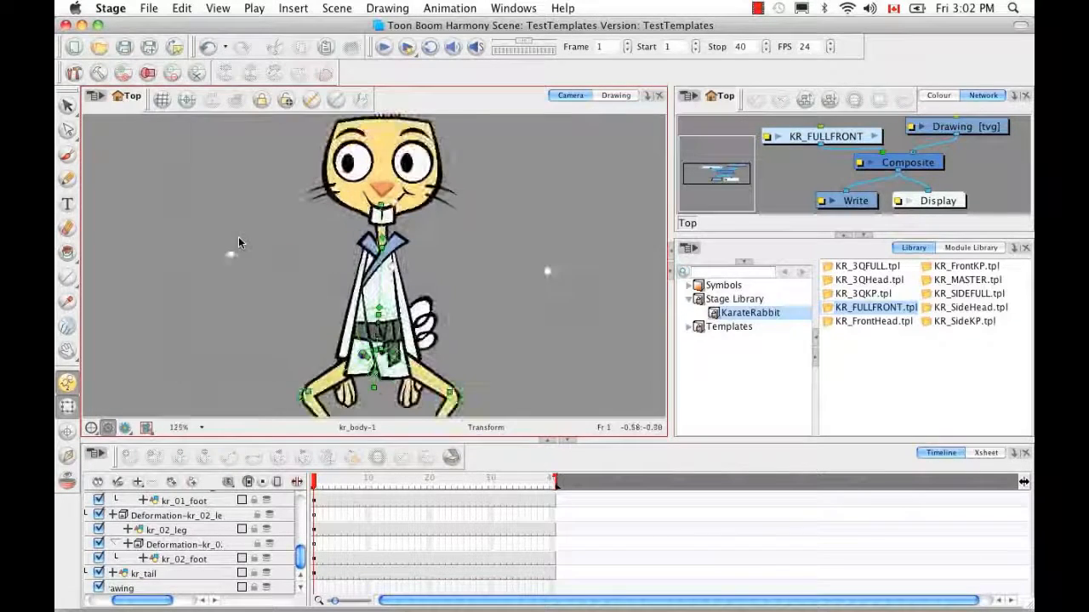
key(2)
drag(507, 279, 544, 233)
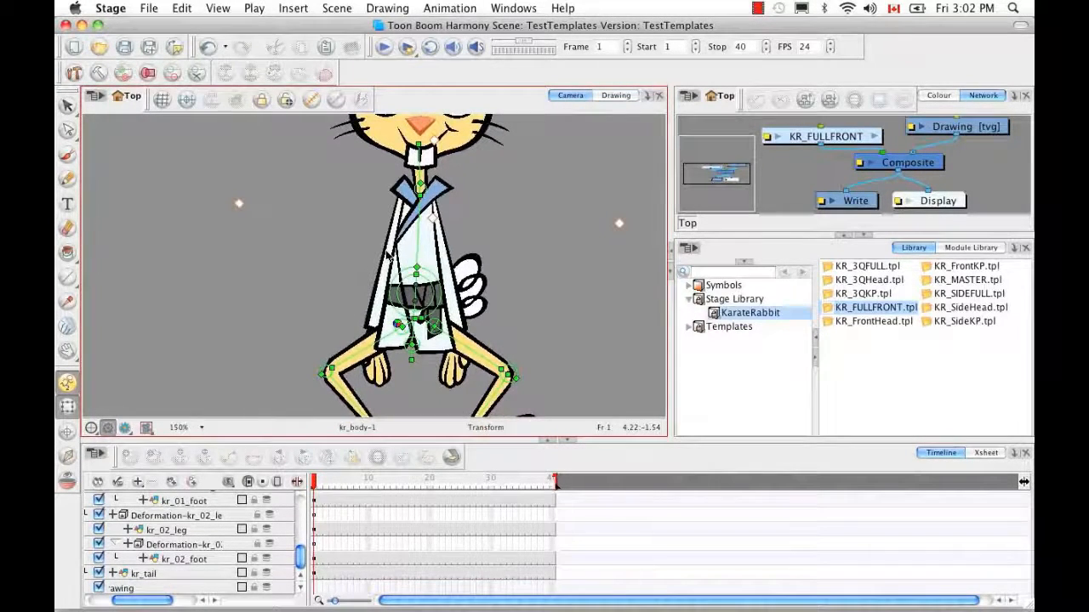
Swing the kr_01 arm around its shoulder and show its layer's parameter values in the Timeline
click(389, 247)
click(311, 101)
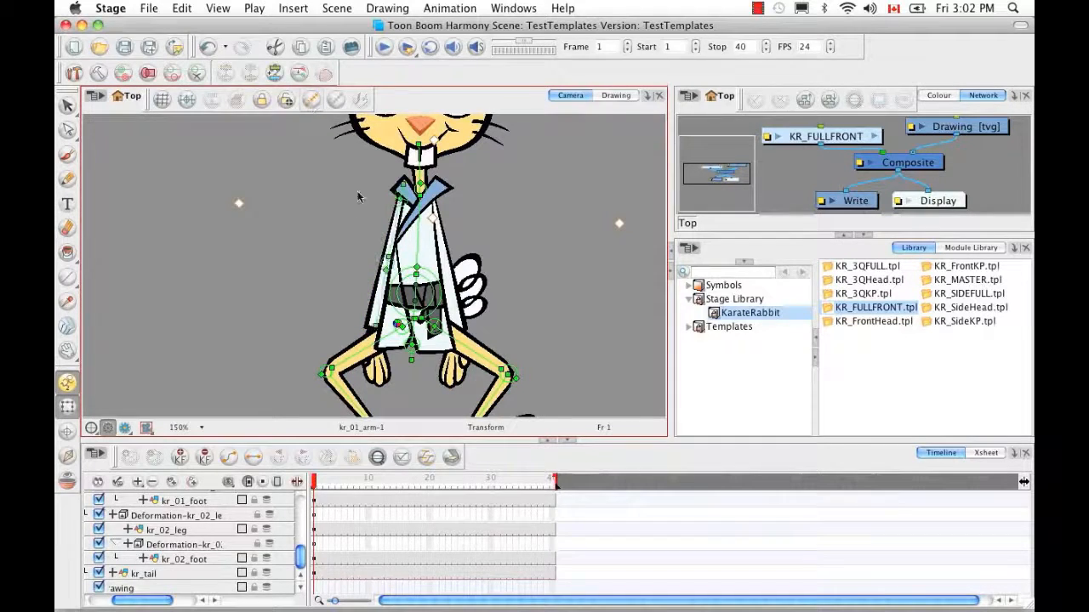
drag(403, 185, 409, 225)
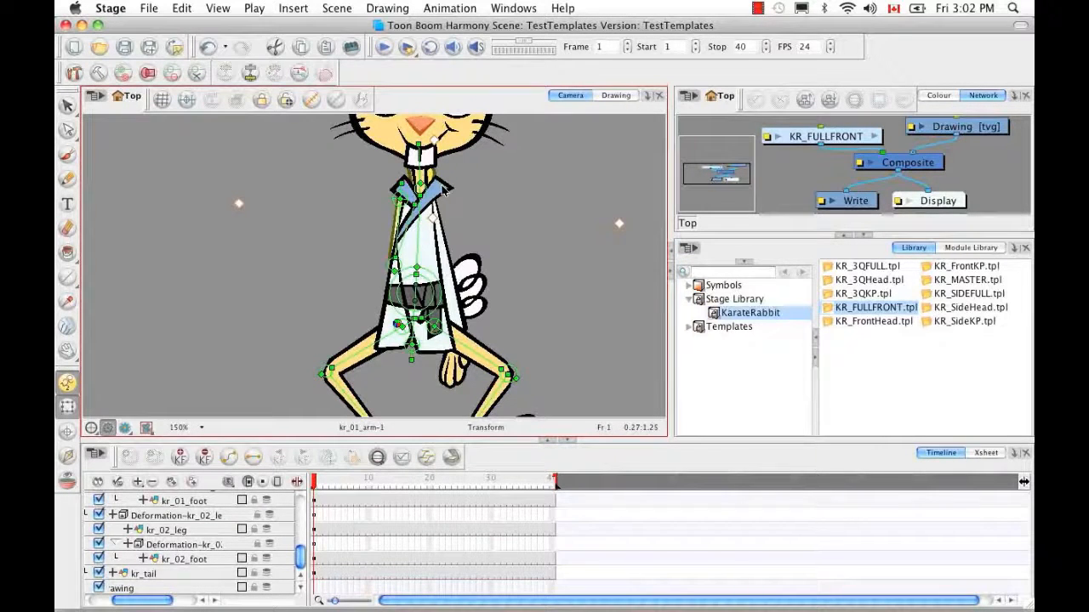
click(420, 206)
click(389, 168)
click(396, 227)
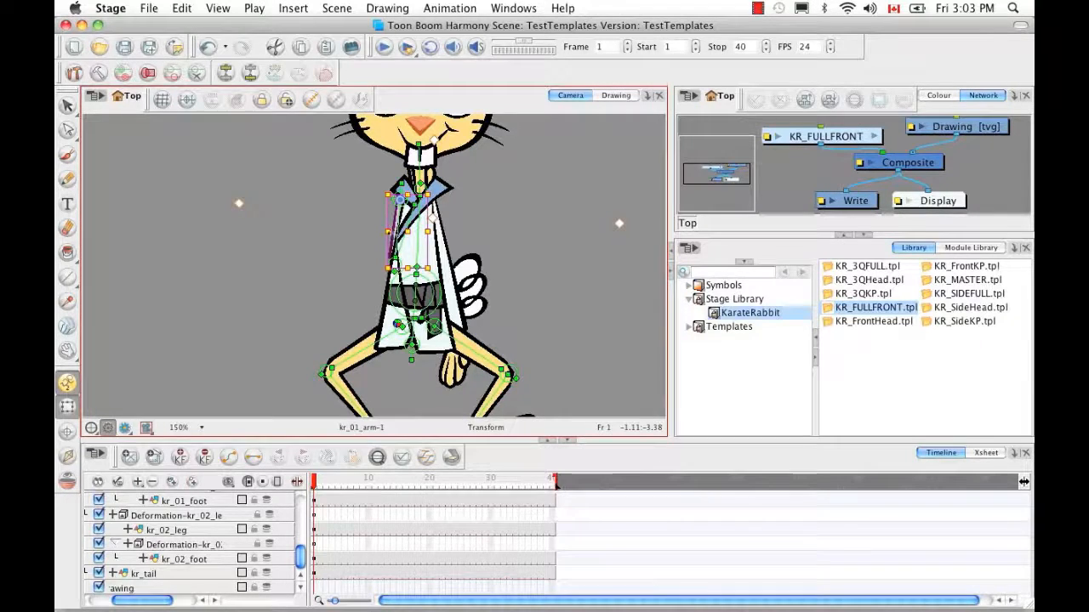
click(376, 458)
click(297, 482)
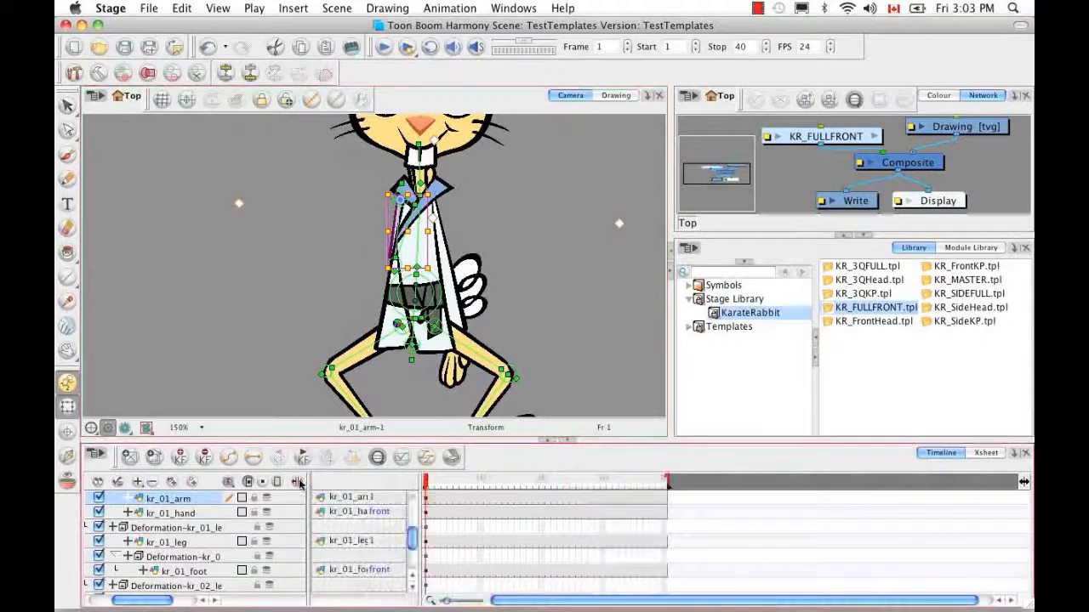
Enter -.001 as the kr_01_arm layer's Position Pos z value in the Timeline
click(129, 501)
click(367, 542)
text(-.001)
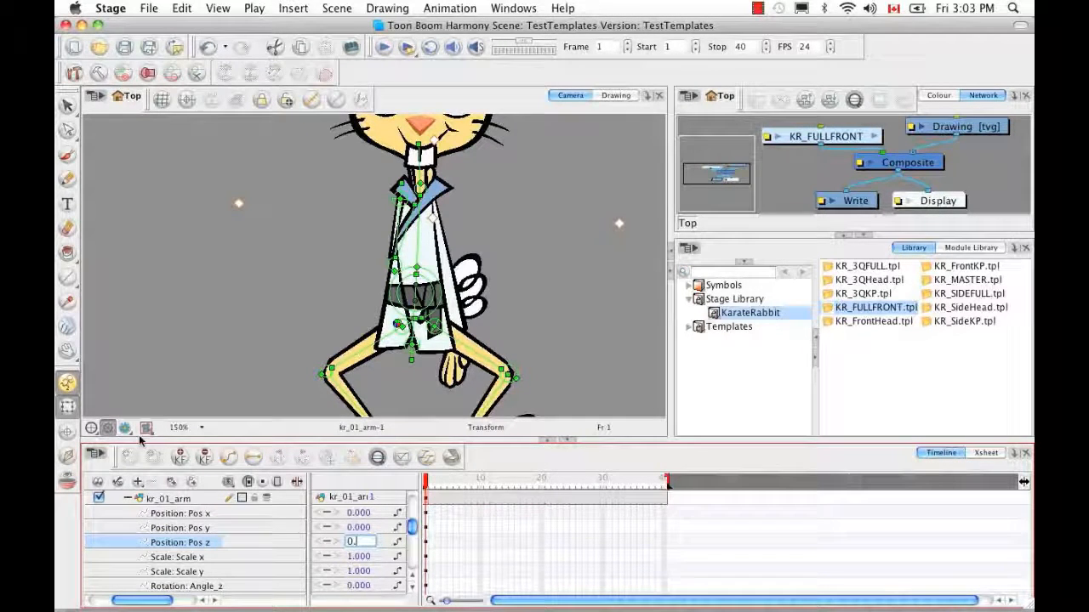
key(Return)
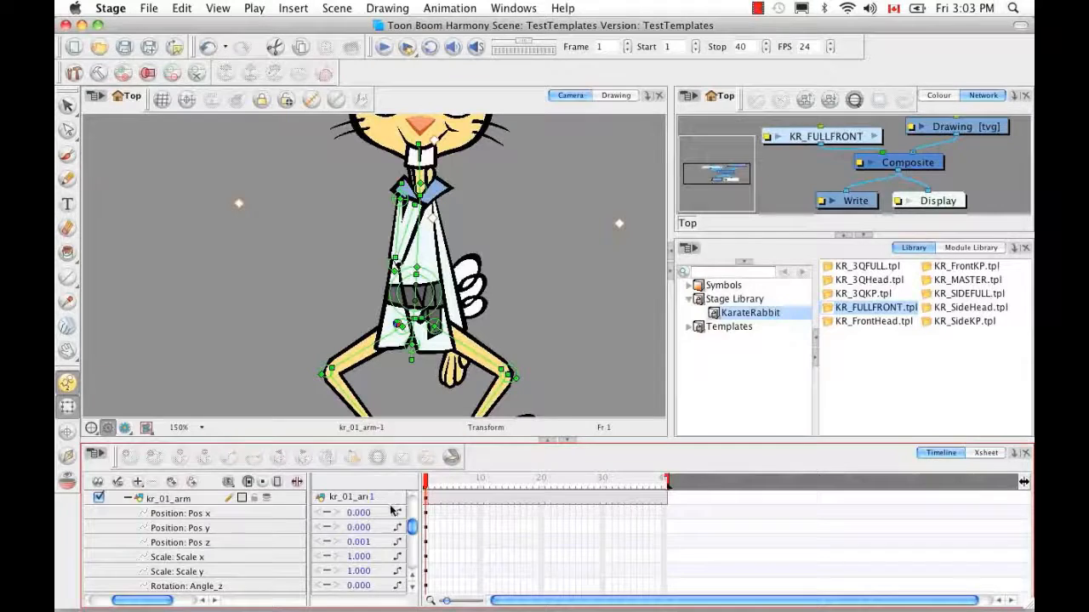
click(127, 498)
Set kr_01_hand's Pos z to 0.001 and swap the hand to its front+1 drawing
click(128, 513)
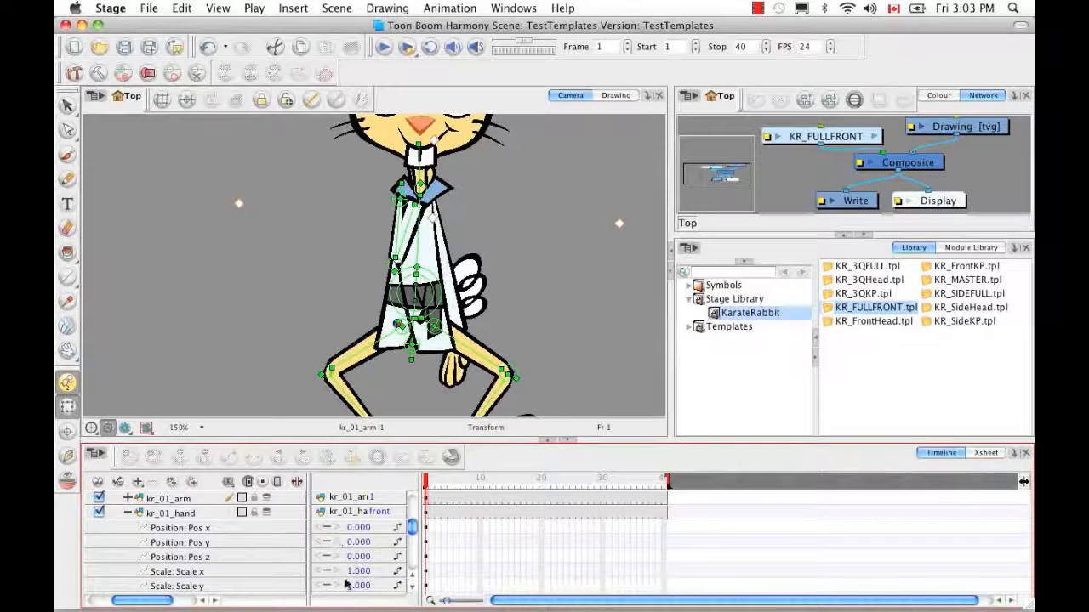
double_click(364, 559)
key(BackSpace)
text(0.001)
key(Return)
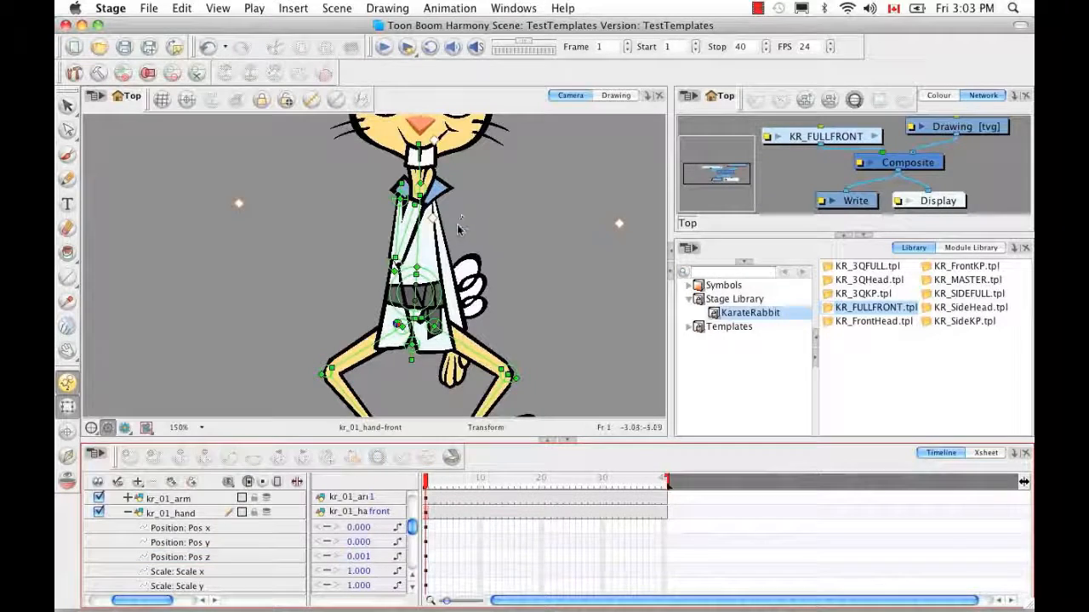
drag(451, 205, 432, 250)
click(374, 511)
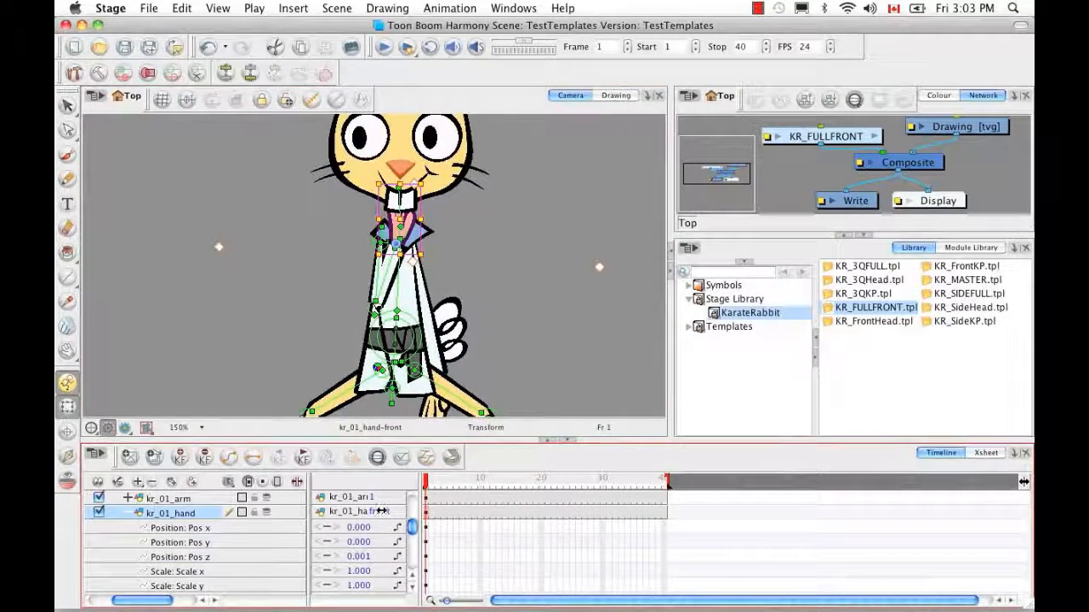
Fold the kr_01 forearm and fist up against the upper arm near the collar, collapsing kr_01_hand
click(382, 239)
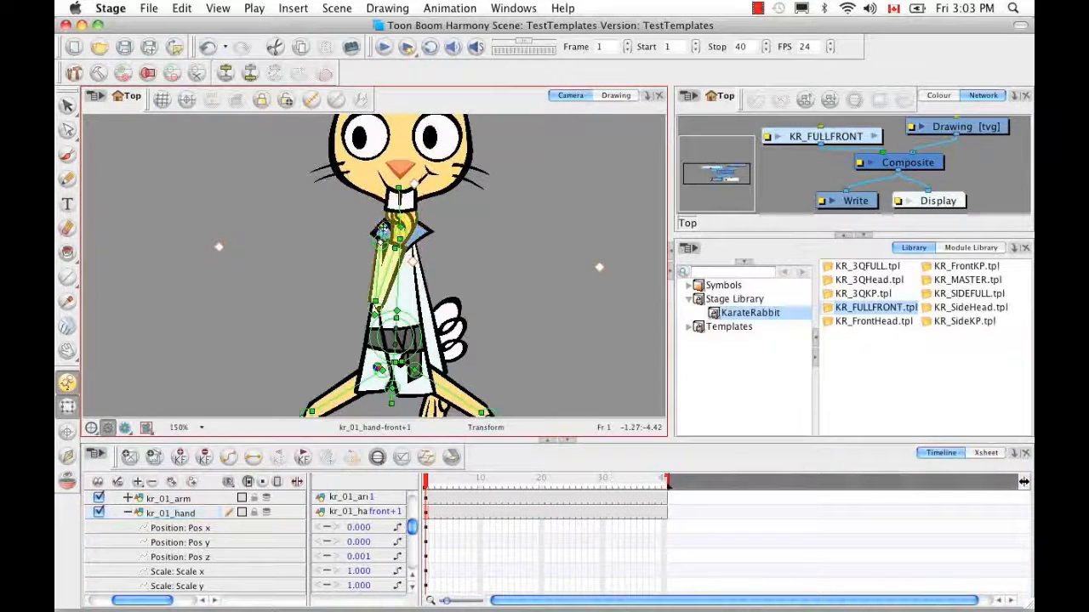
drag(381, 226, 405, 306)
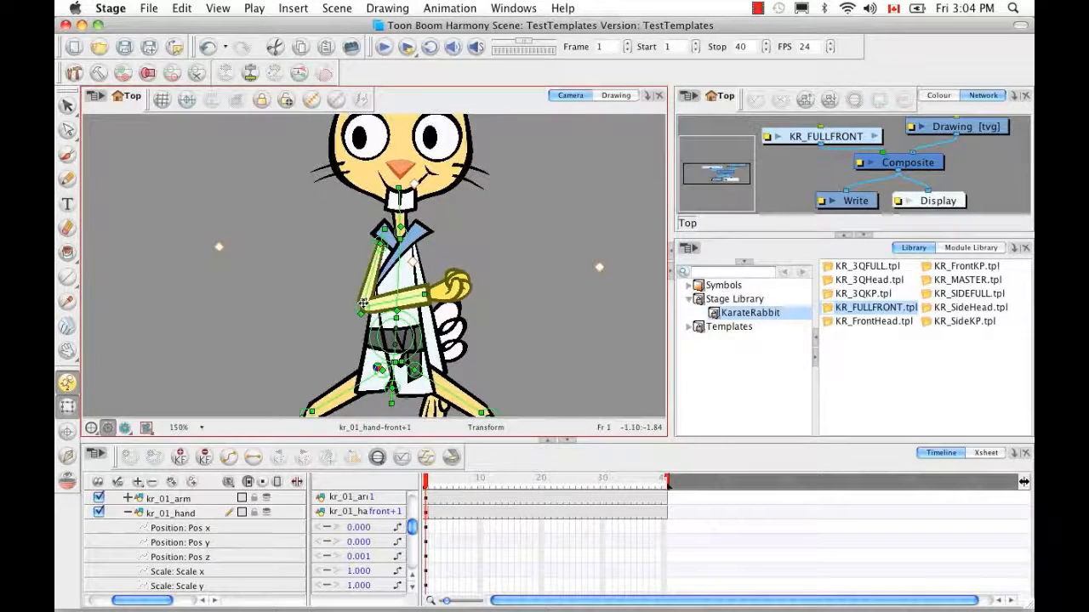
drag(362, 305, 360, 309)
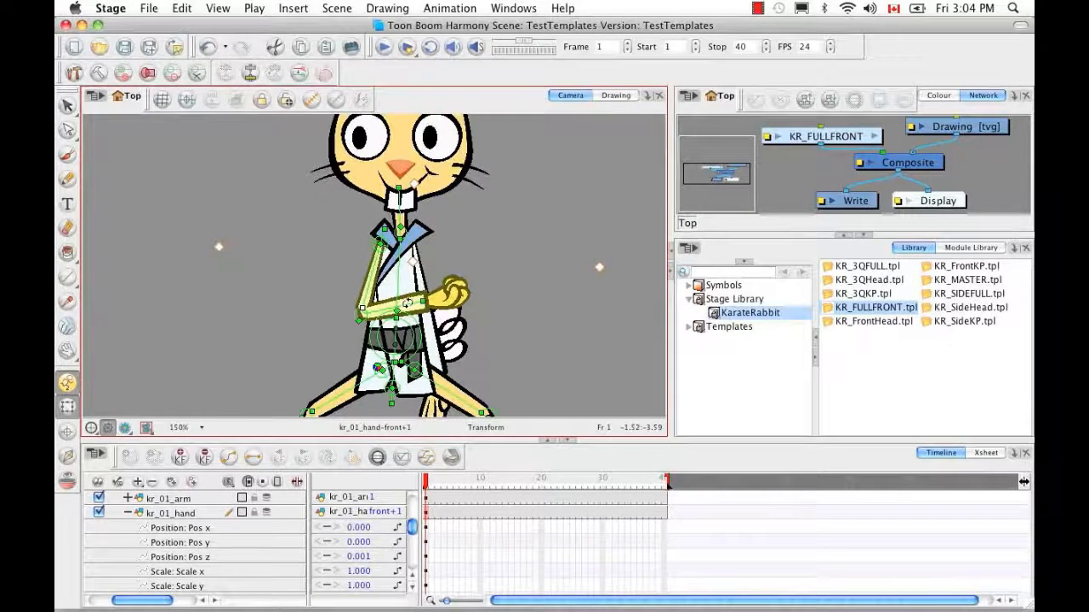
drag(404, 293, 390, 265)
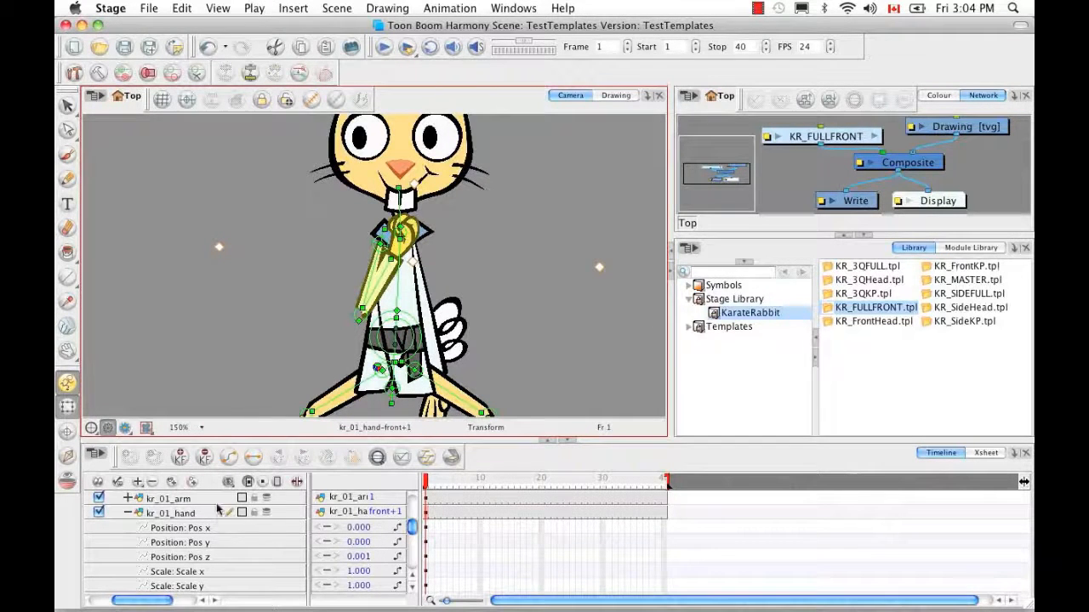
click(127, 512)
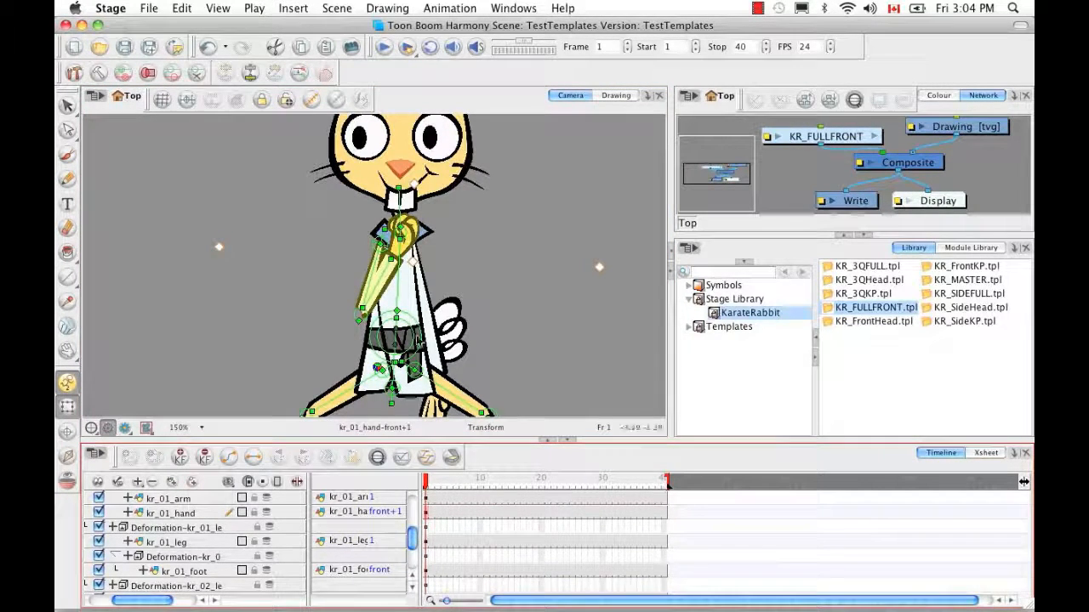
Bend the kr_02 front arm at the elbow so the forearm rises and the hand rests near the collar
click(424, 302)
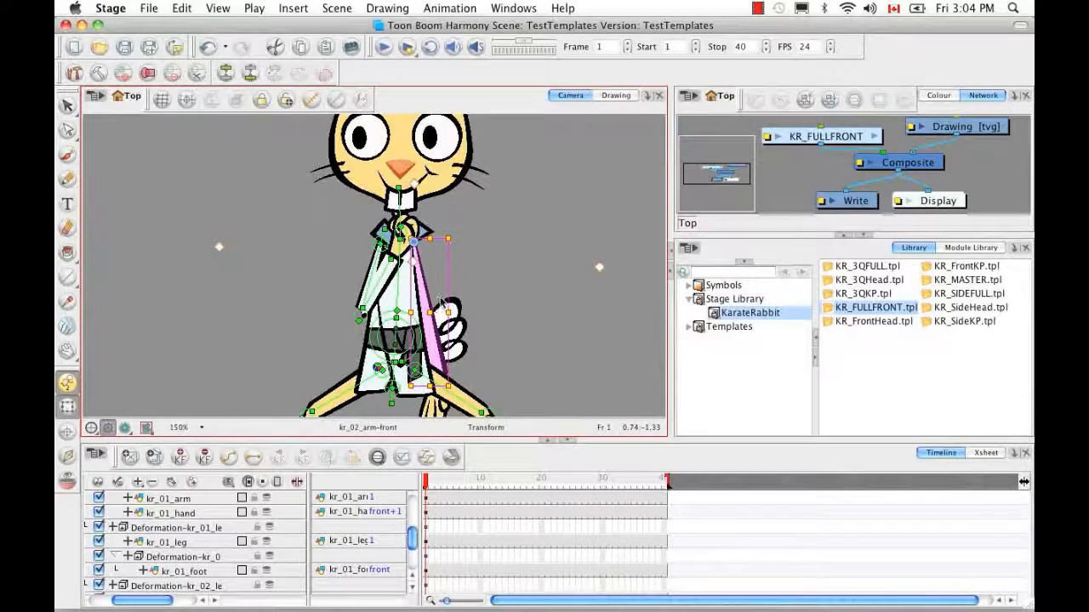
click(442, 295)
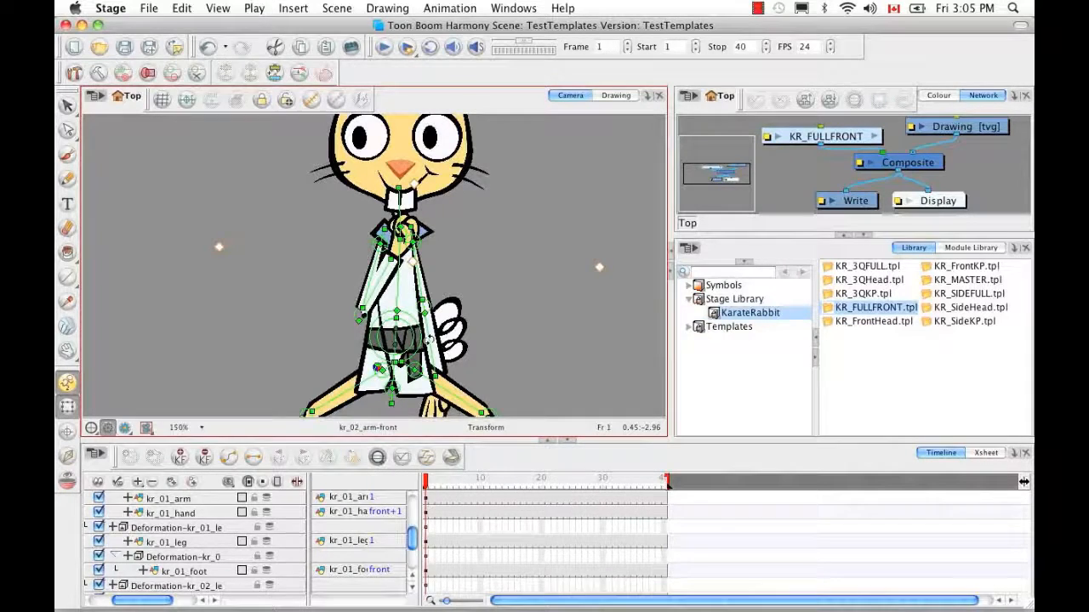
drag(407, 328, 404, 286)
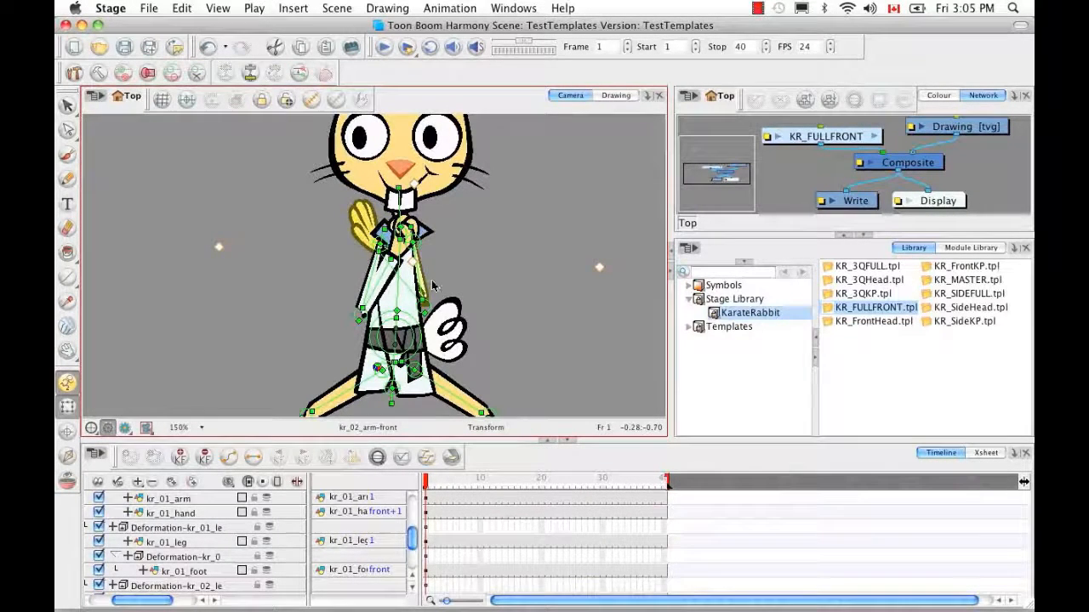
key(super+z)
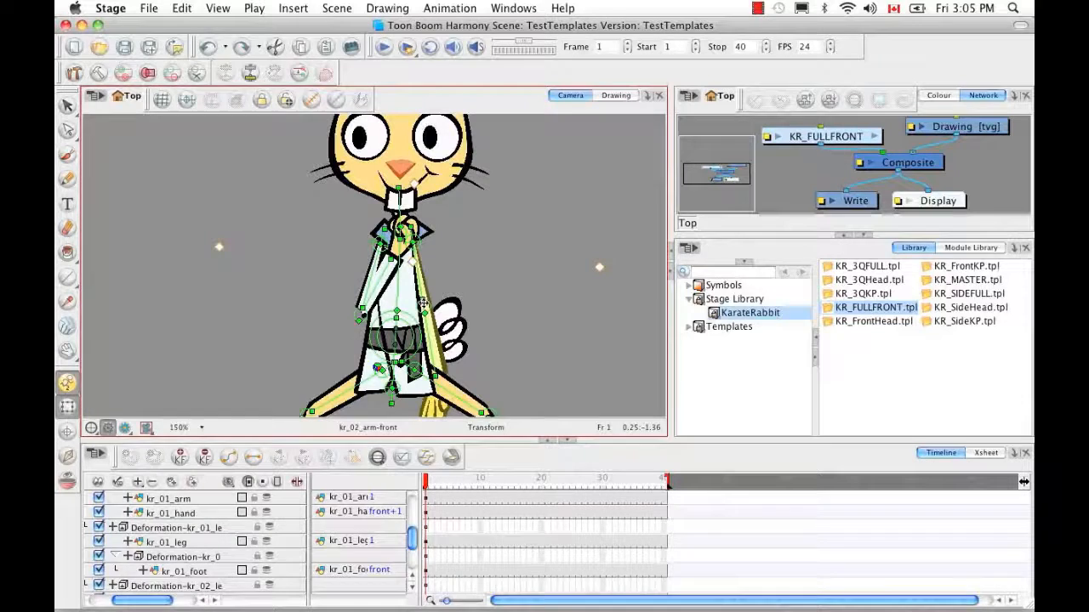
drag(423, 303, 425, 303)
drag(436, 347, 449, 338)
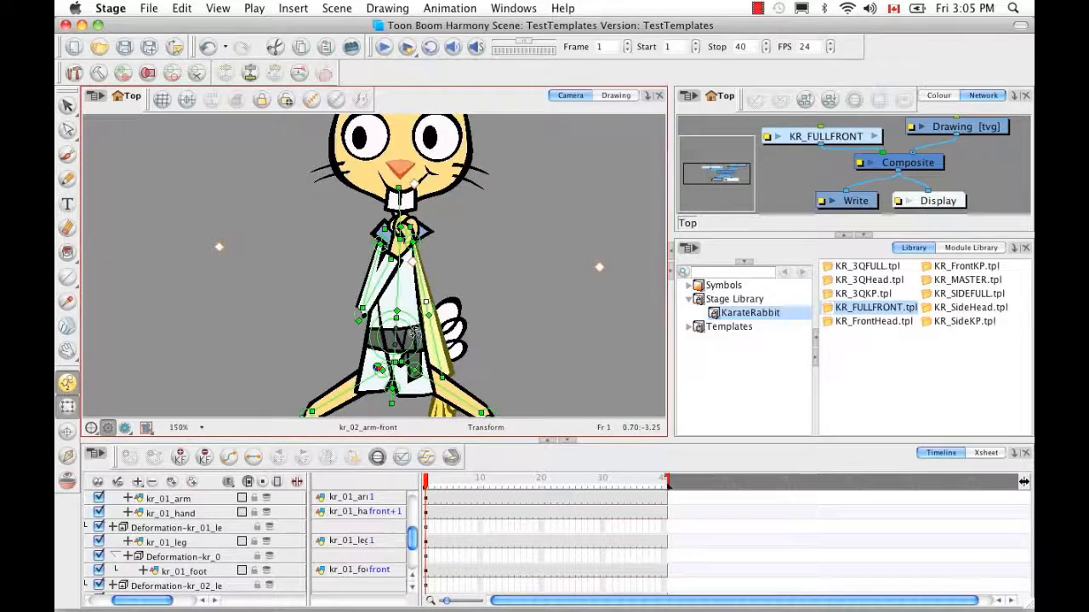
drag(398, 306, 411, 290)
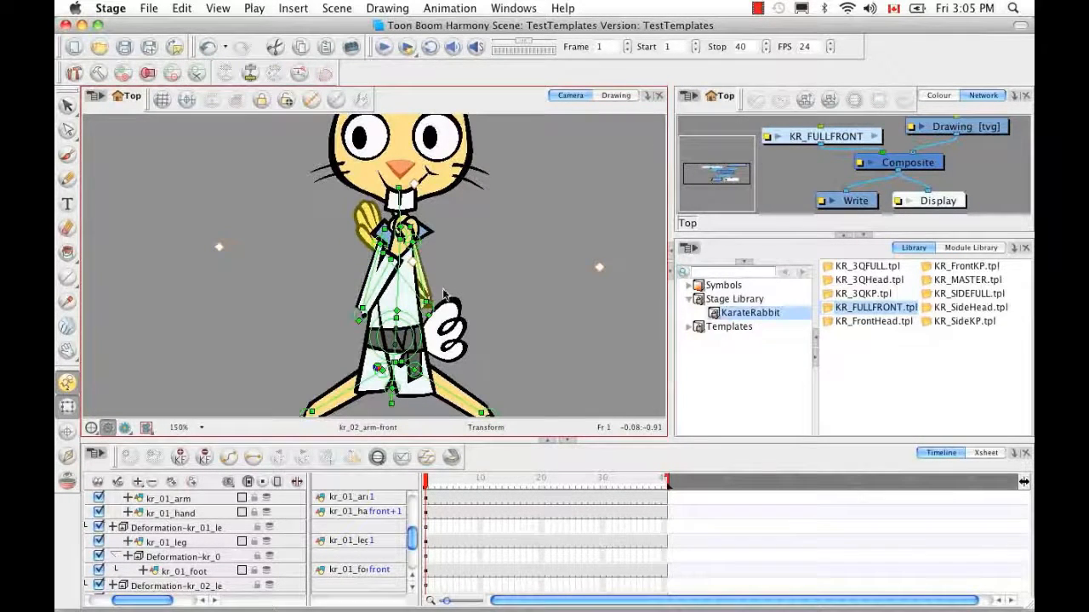
drag(427, 302, 423, 315)
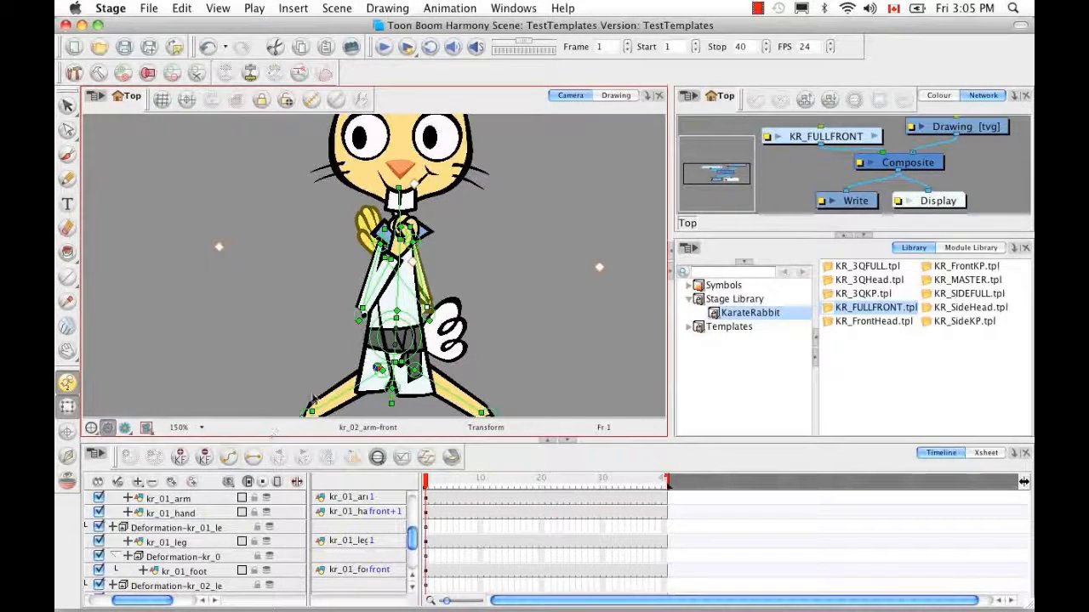
click(467, 273)
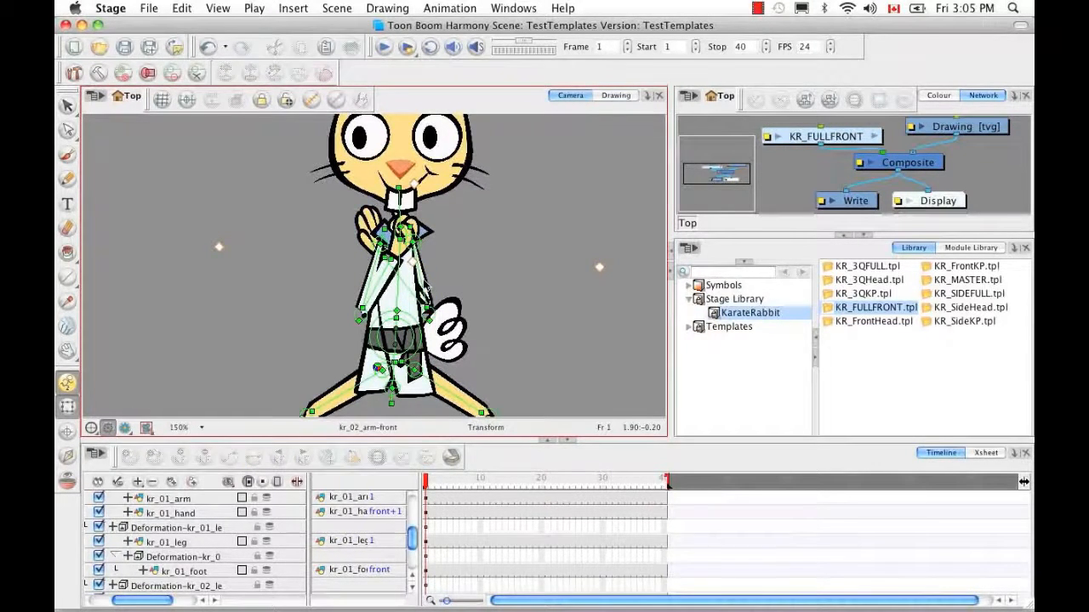
click(426, 285)
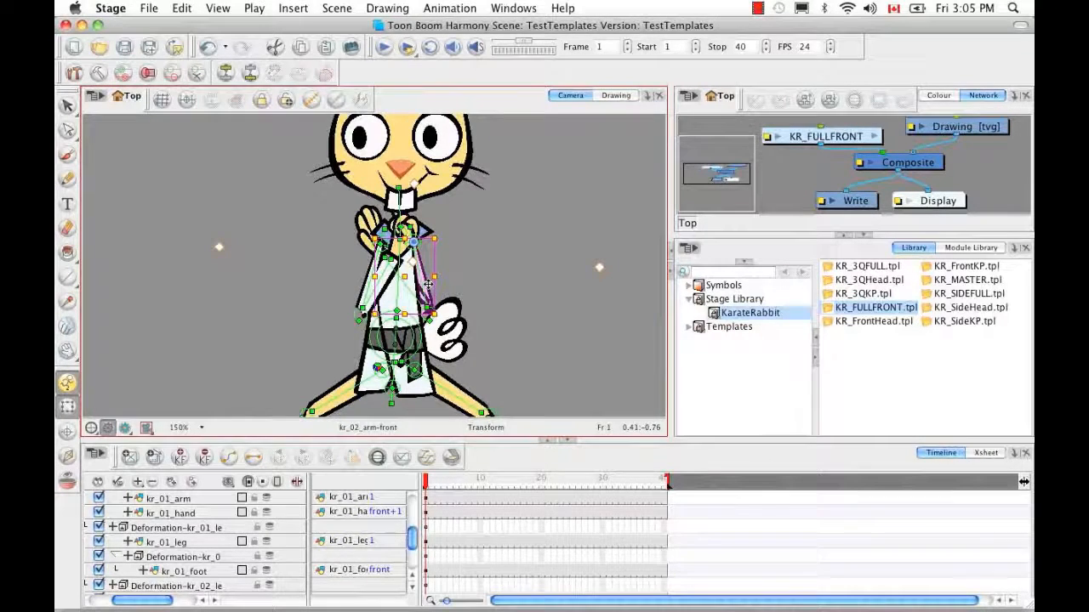
Set kr_02_arm's Position Pos z to 0 in the Timeline
click(377, 459)
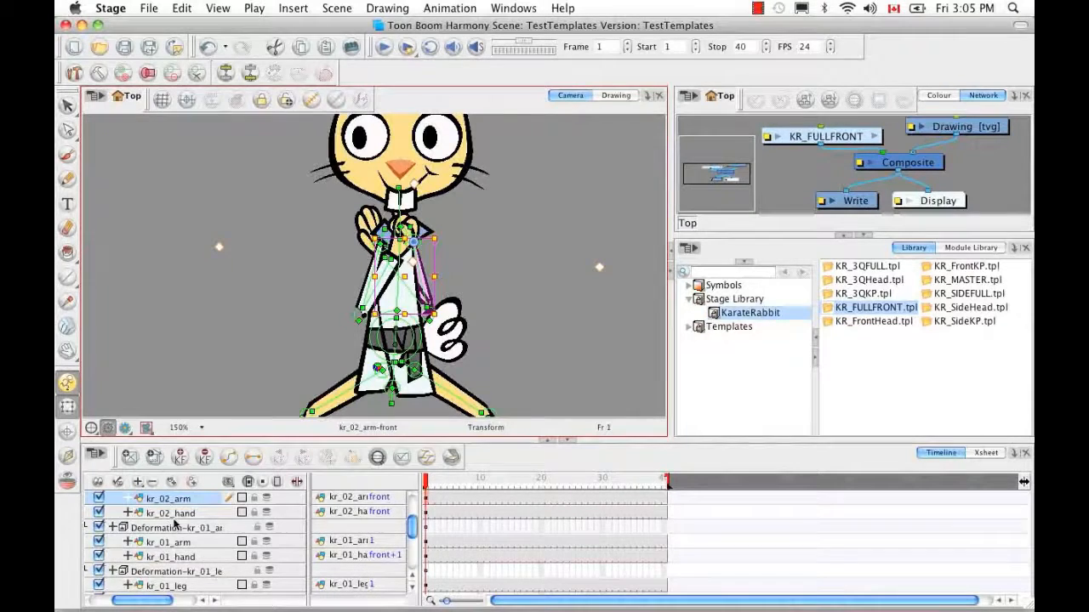
click(127, 499)
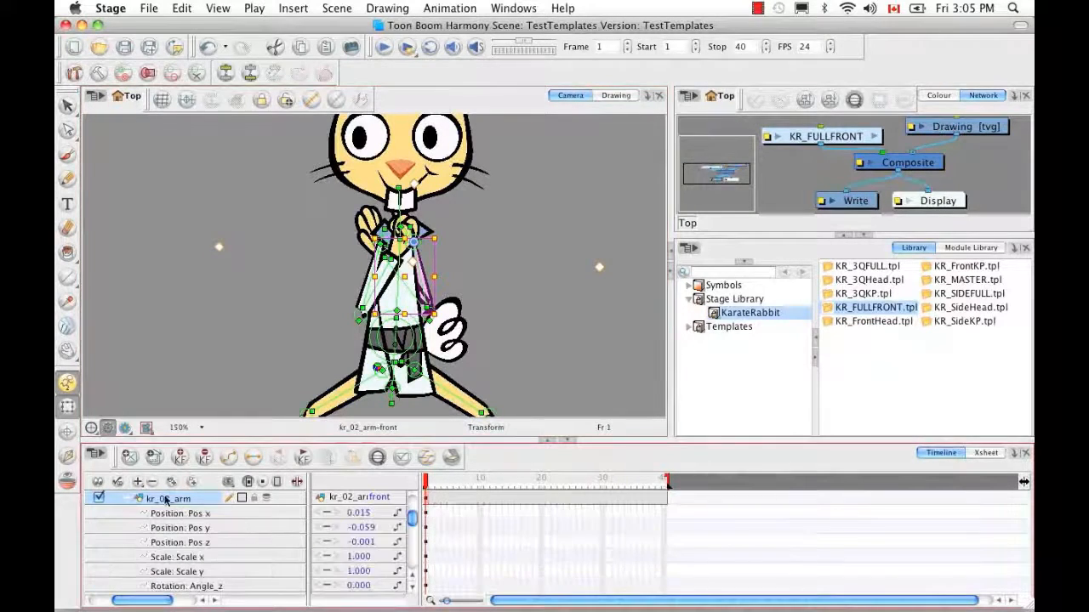
click(367, 545)
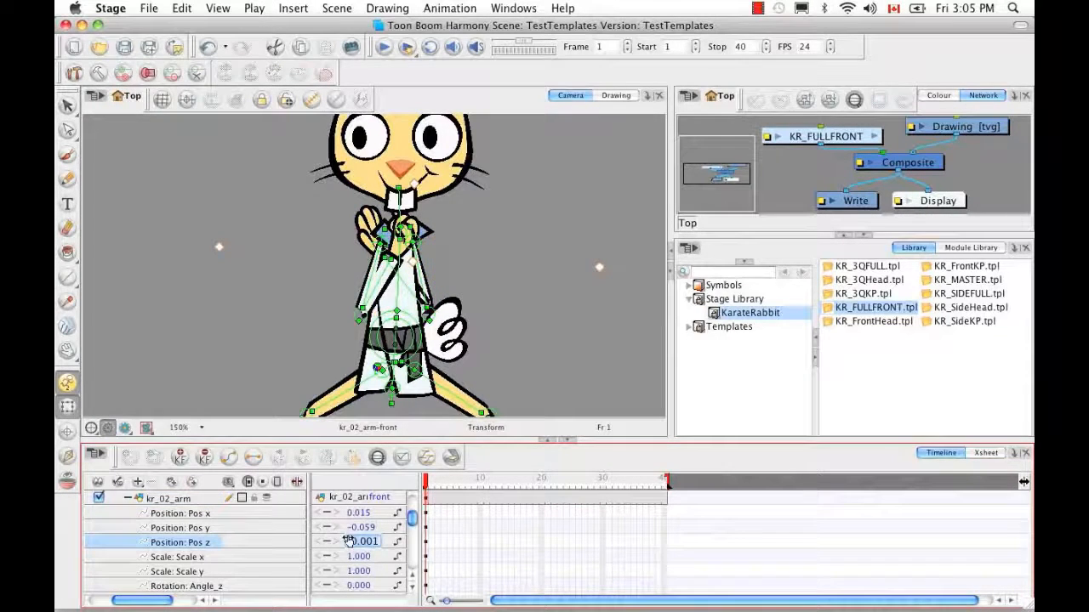
text(0)
key(Return)
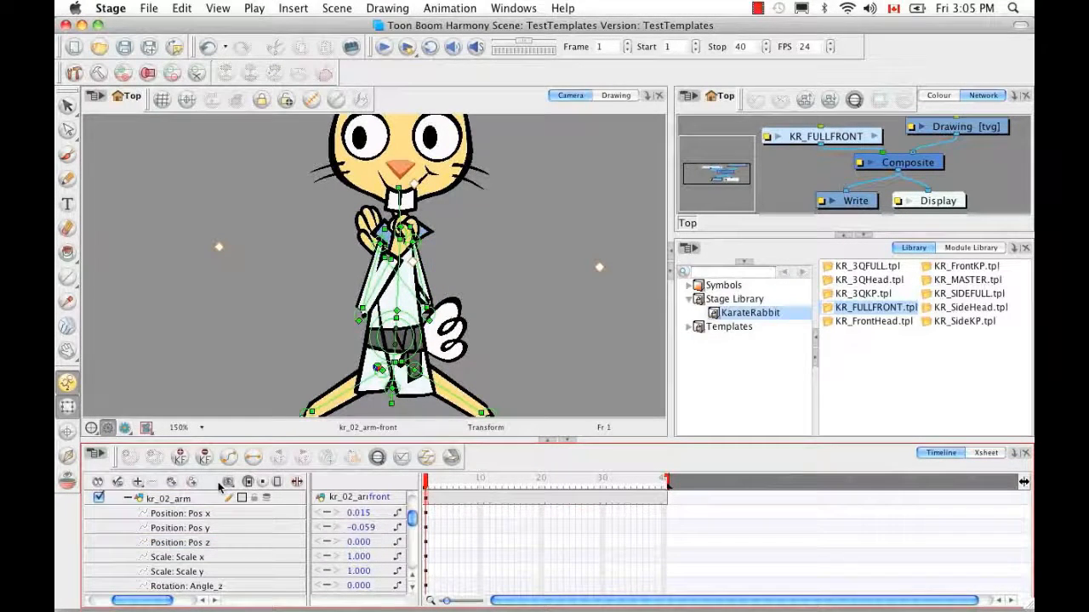
click(412, 578)
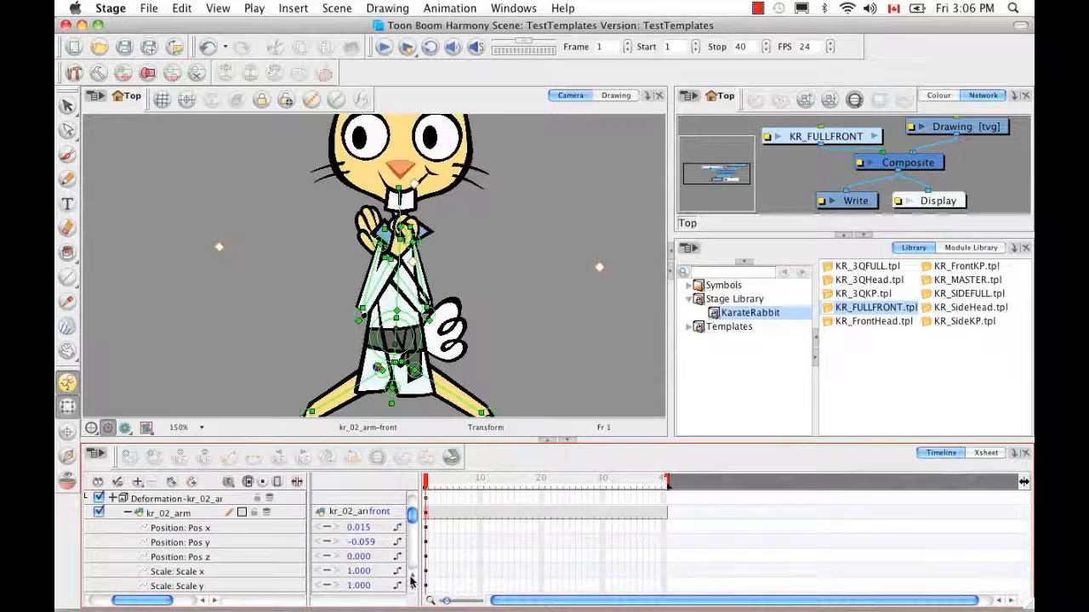
click(411, 578)
click(412, 578)
click(412, 587)
click(412, 588)
click(412, 588)
click(412, 588)
click(412, 588)
click(412, 588)
click(413, 588)
Set kr_02_hand's Position Pos z to 0 as well
click(127, 556)
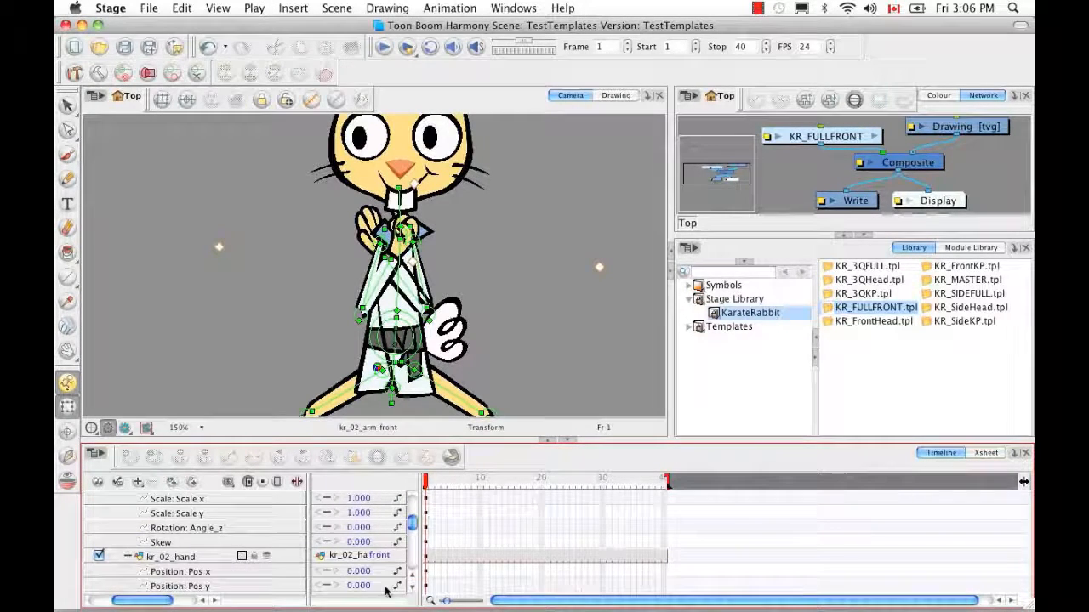
click(414, 593)
click(415, 593)
click(414, 593)
click(366, 557)
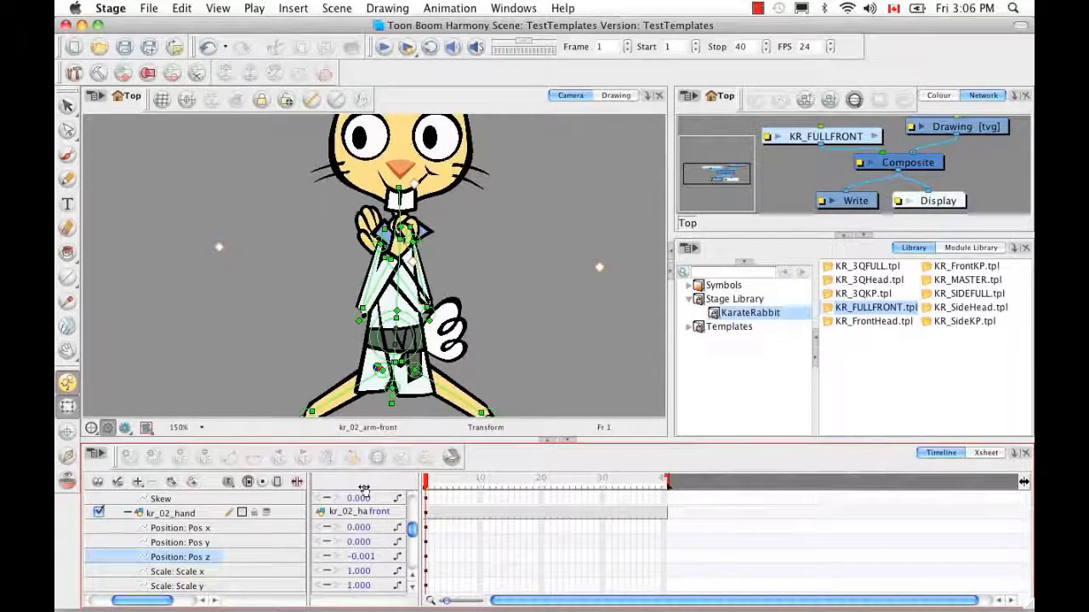
click(364, 558)
click(359, 557)
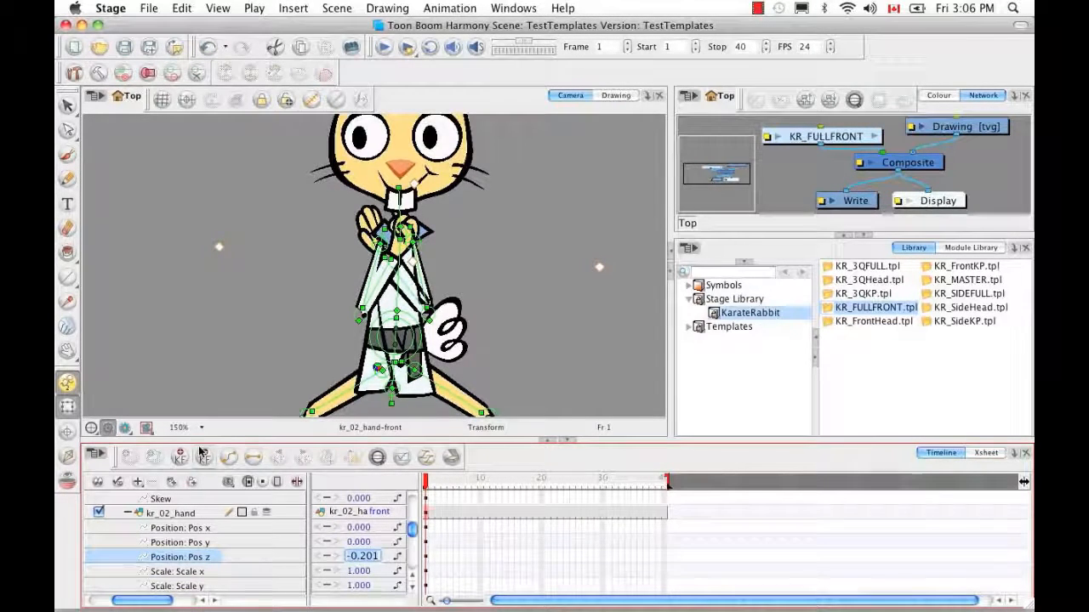
text(00.)
key(Return)
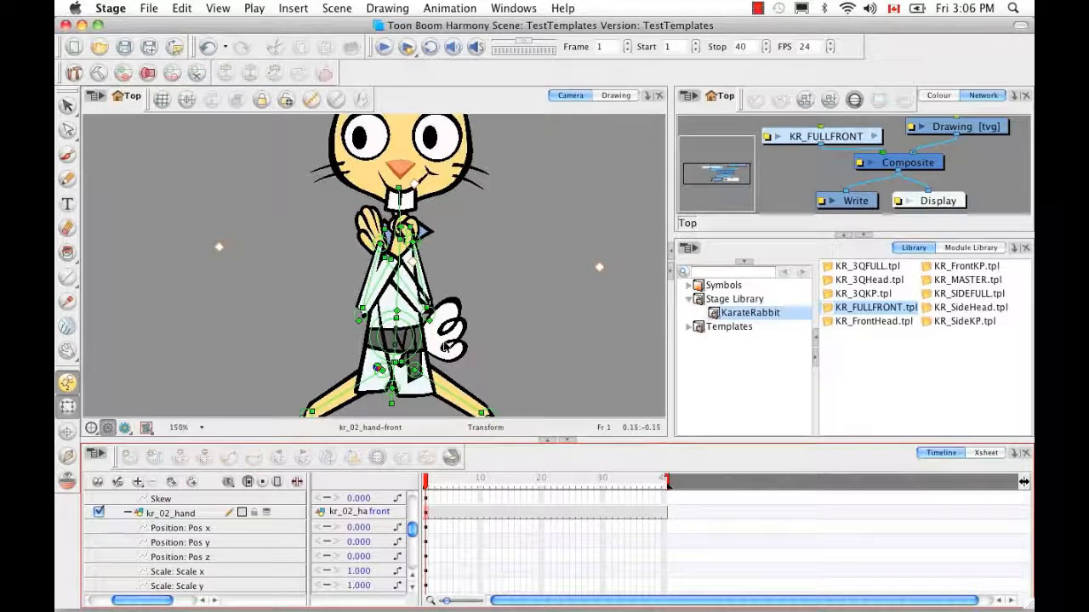
Rotate the front hand around its pivot so it tucks against the collar
click(405, 272)
drag(405, 268, 410, 273)
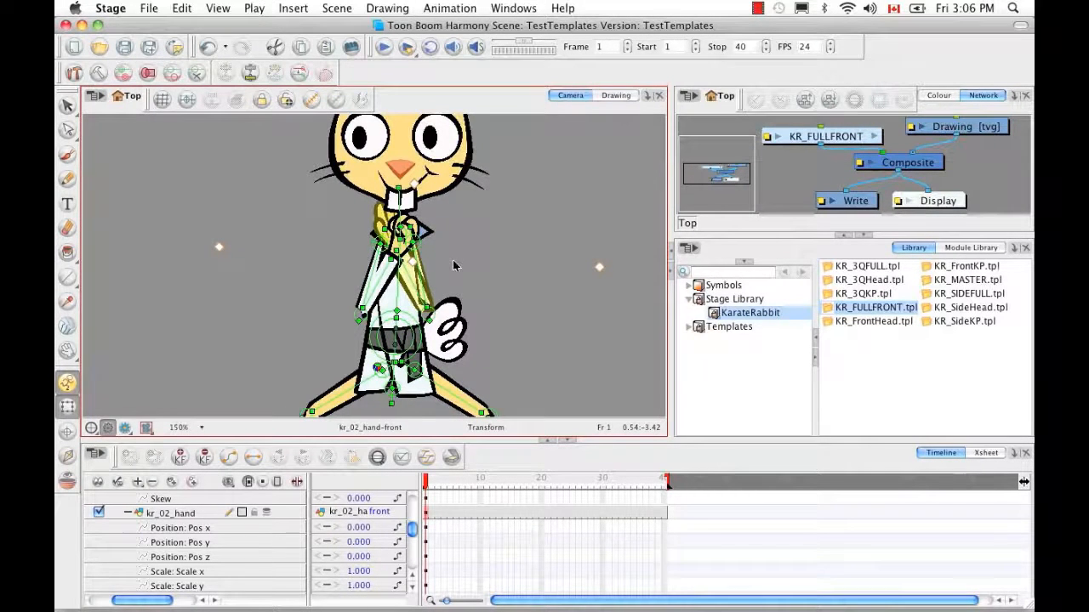
click(447, 267)
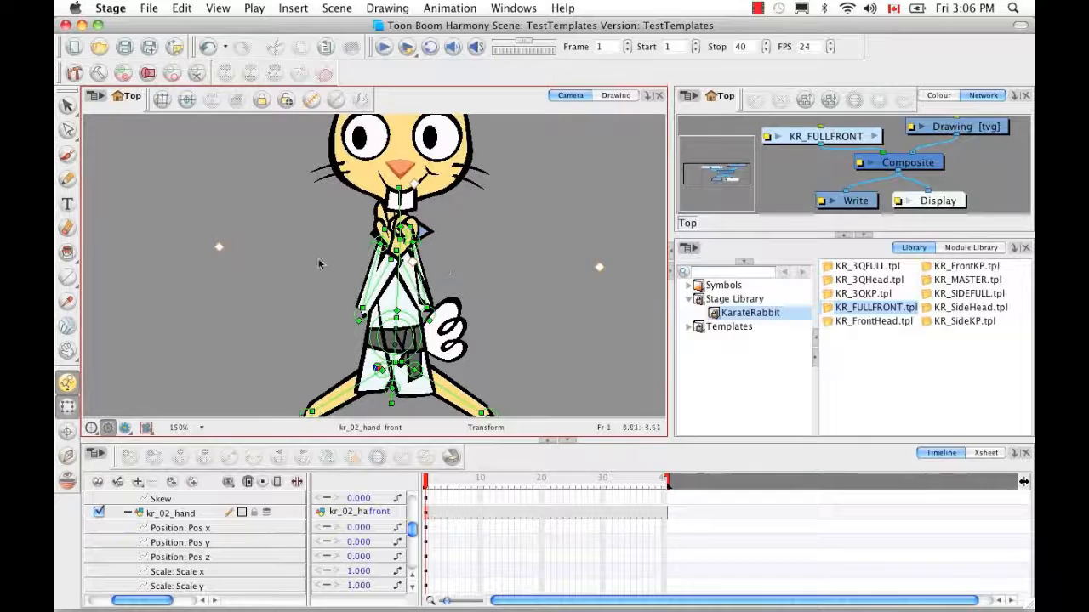
click(332, 100)
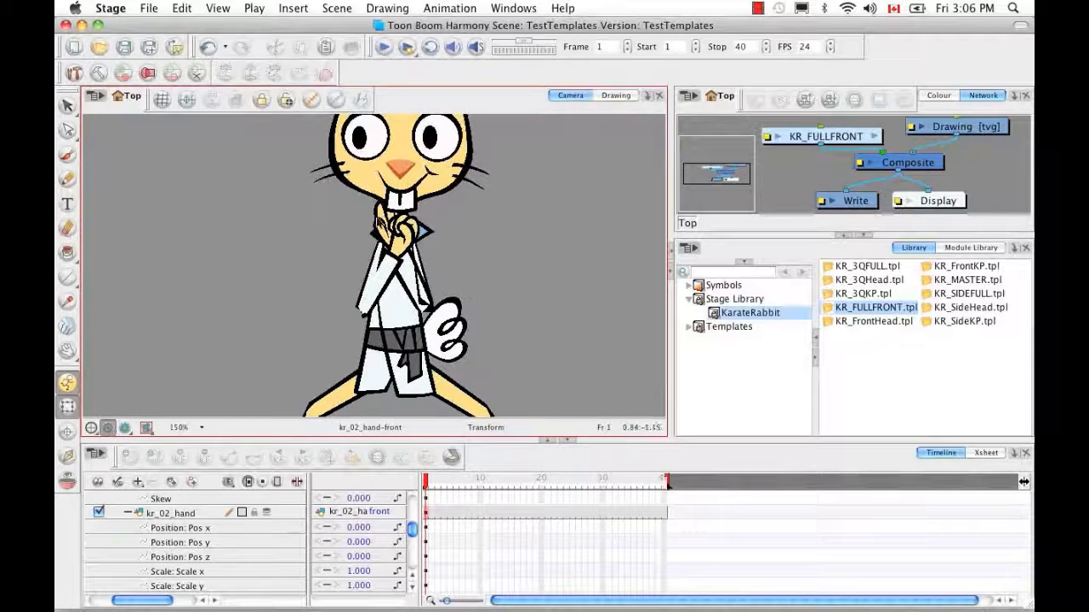
Swap the front hand to its kr_02_hand-front+1 fist drawing
click(378, 223)
click(377, 510)
drag(377, 510, 386, 512)
Zoom in on kr_01_arm's wrist, enlarge the wrist deformer and unfold the lower arm downward
click(371, 308)
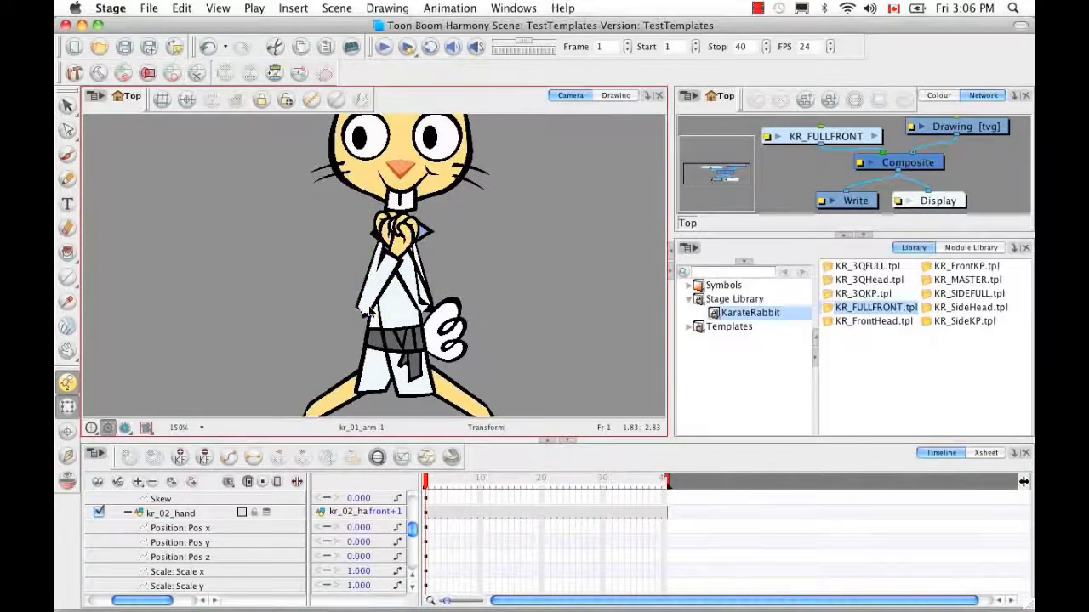
scroll(340, 229, up, 4)
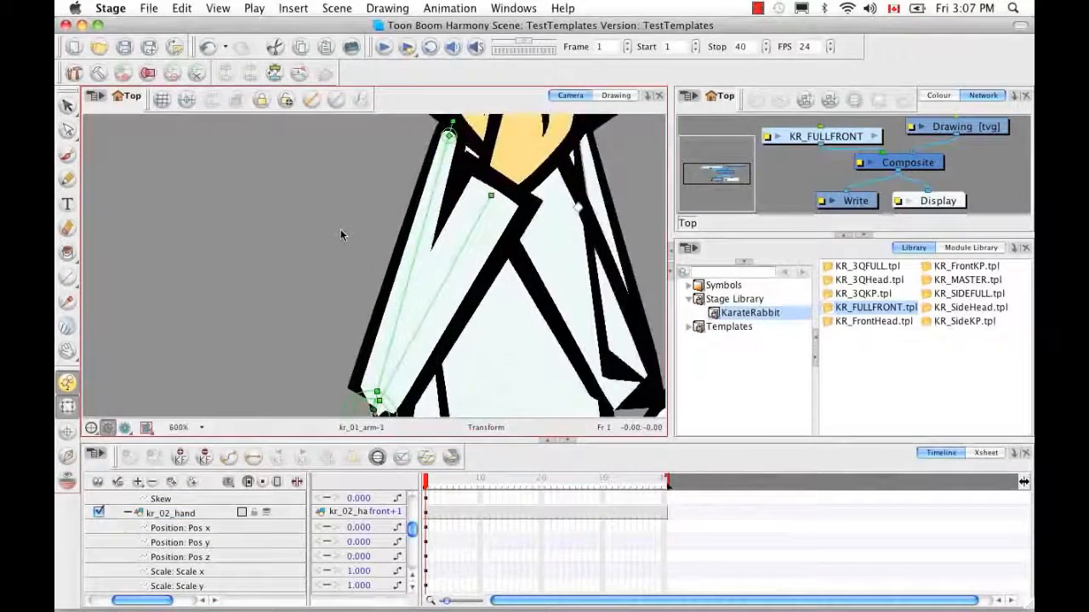
drag(474, 313, 479, 168)
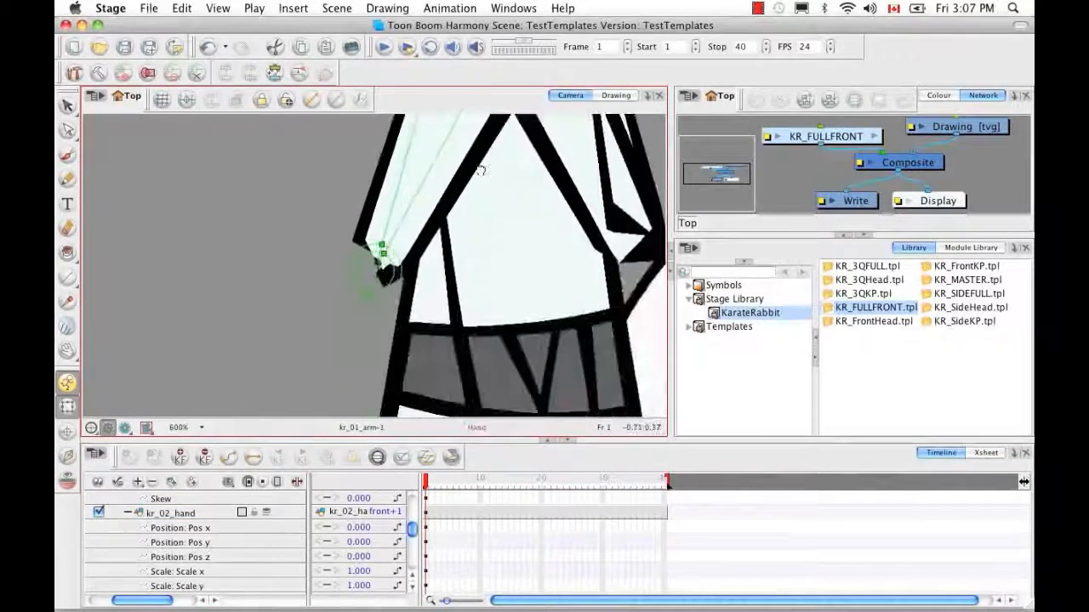
click(377, 267)
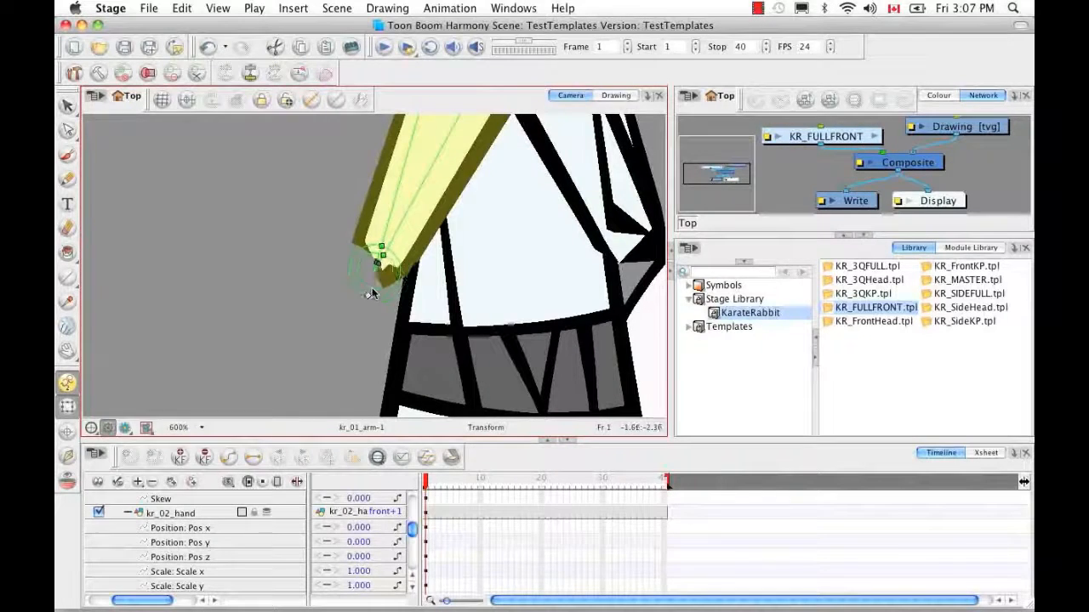
drag(372, 290, 382, 249)
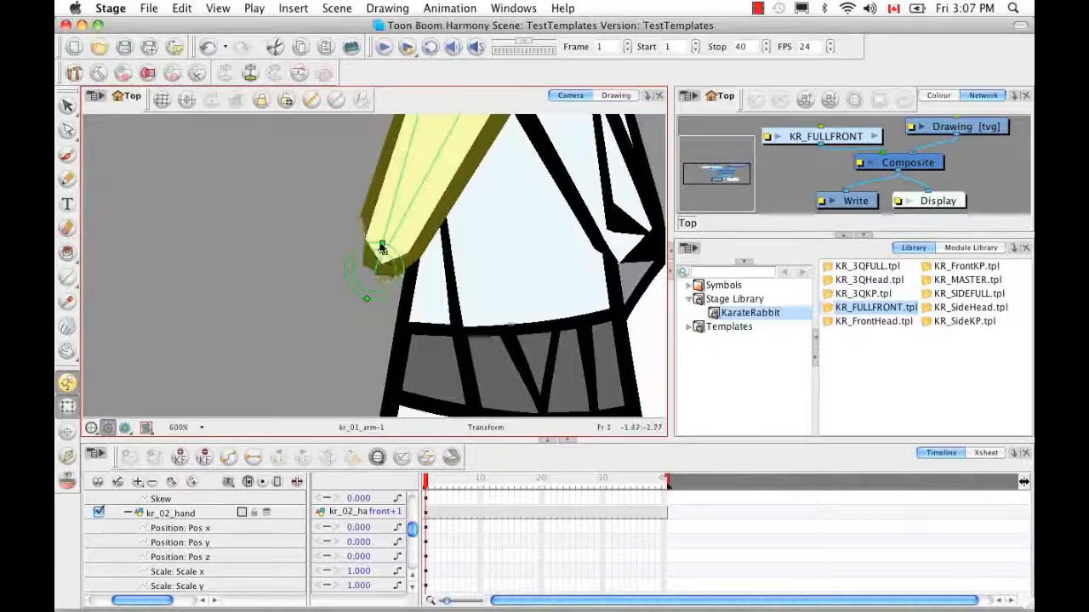
key(super+z)
key(super+z)
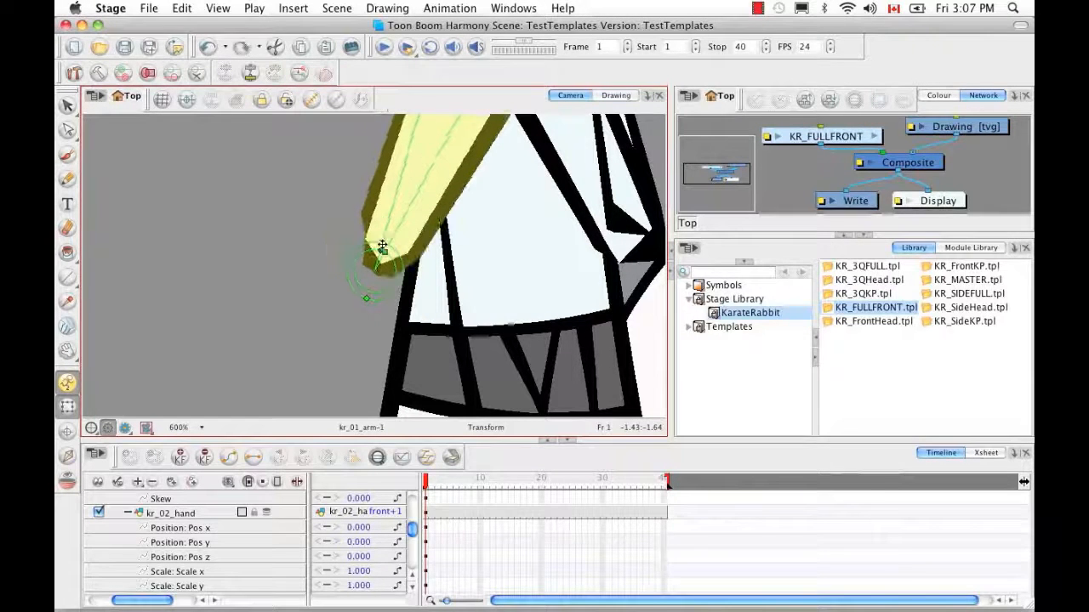
mouse_move(366, 297)
mouse_down()
mouse_move(359, 318)
mouse_move(369, 301)
mouse_up()
drag(386, 251, 378, 300)
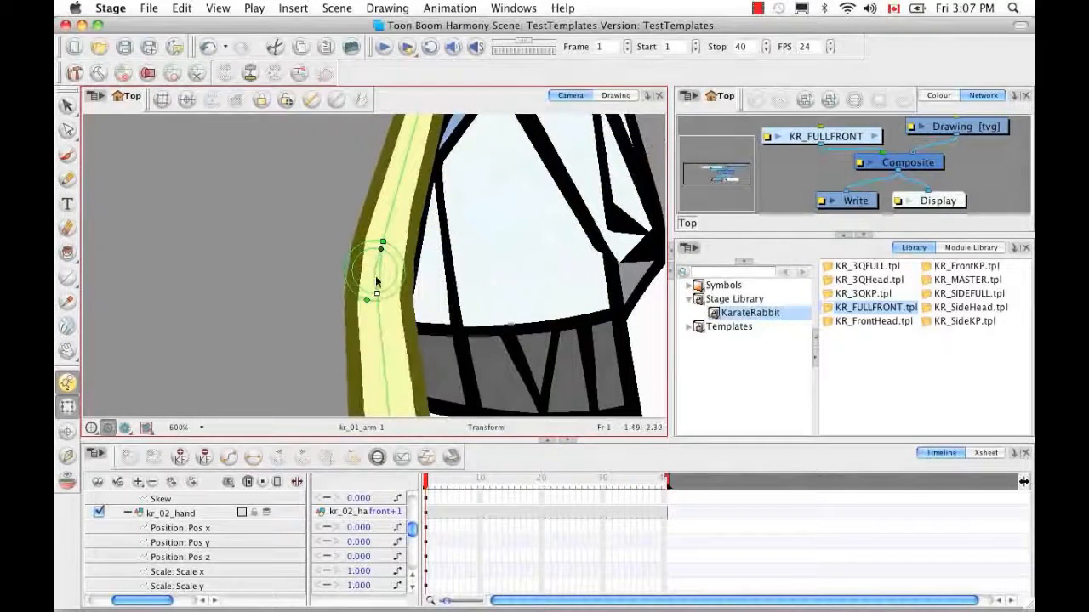
Shrink the wrist deformer so the arm tip angles diagonally down toward the collar
drag(382, 244, 387, 257)
key(super+z)
drag(368, 301, 379, 262)
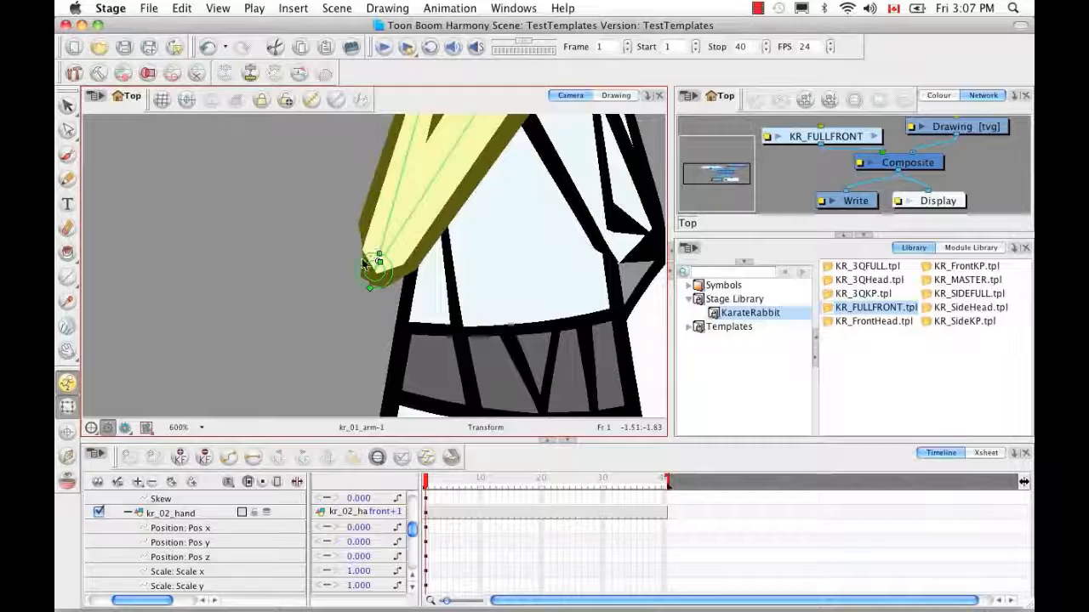
key(2)
key(2)
key(2)
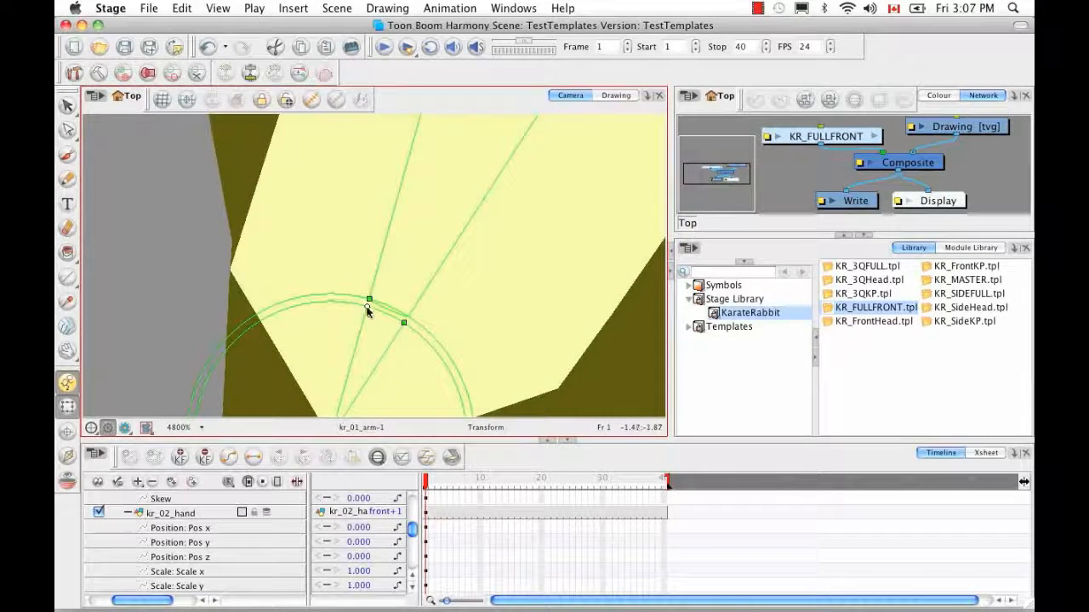
key(1)
key(1)
key(1)
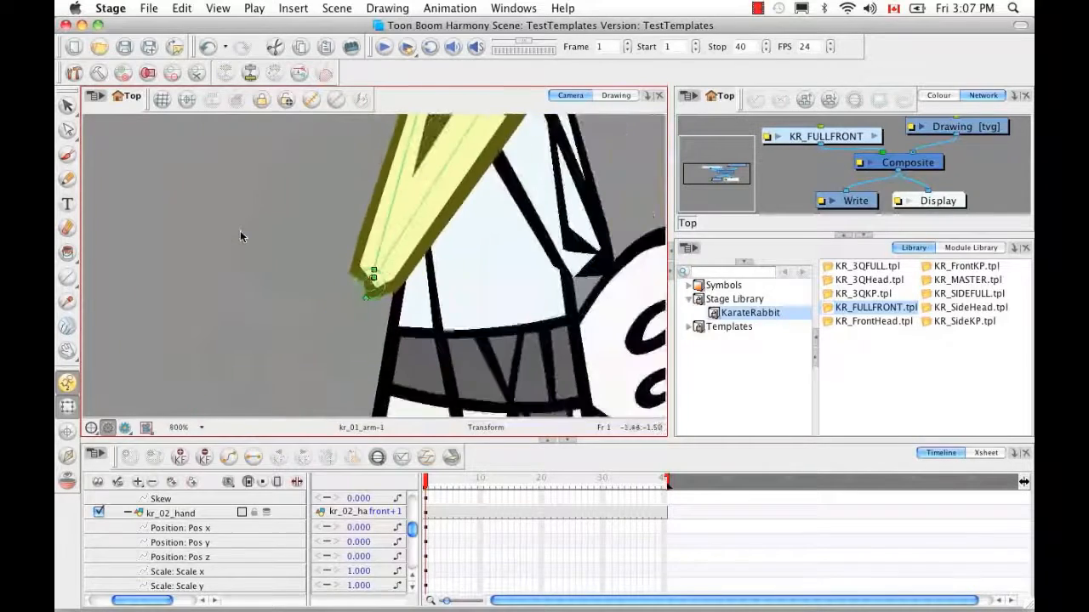
key(1)
key(1)
key(1)
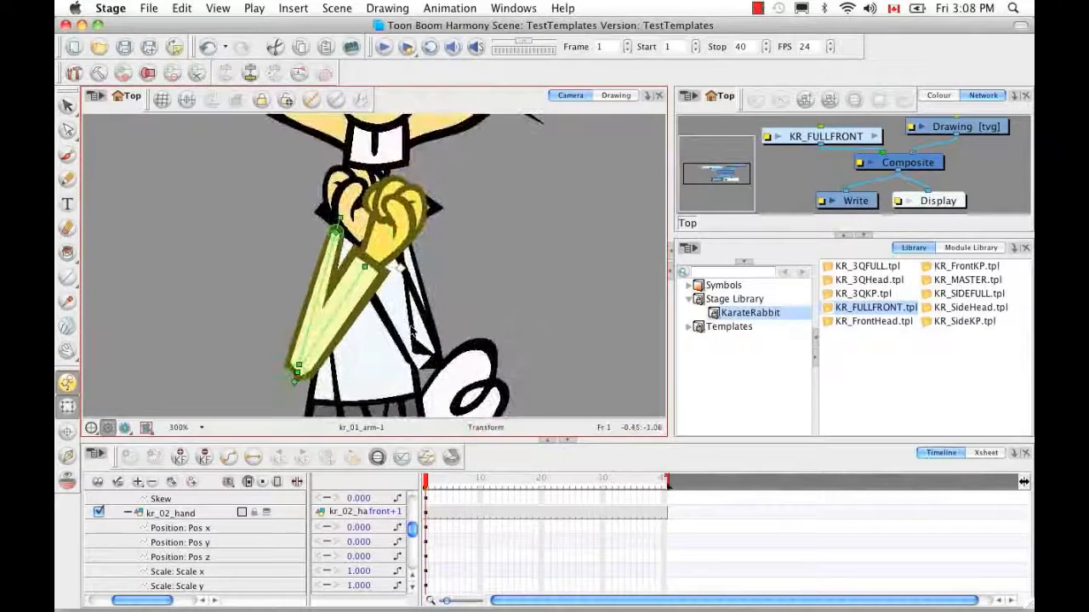
Test a forearm swing on the front arm, then undo it to restore the crossed-fist pose
click(413, 332)
click(249, 73)
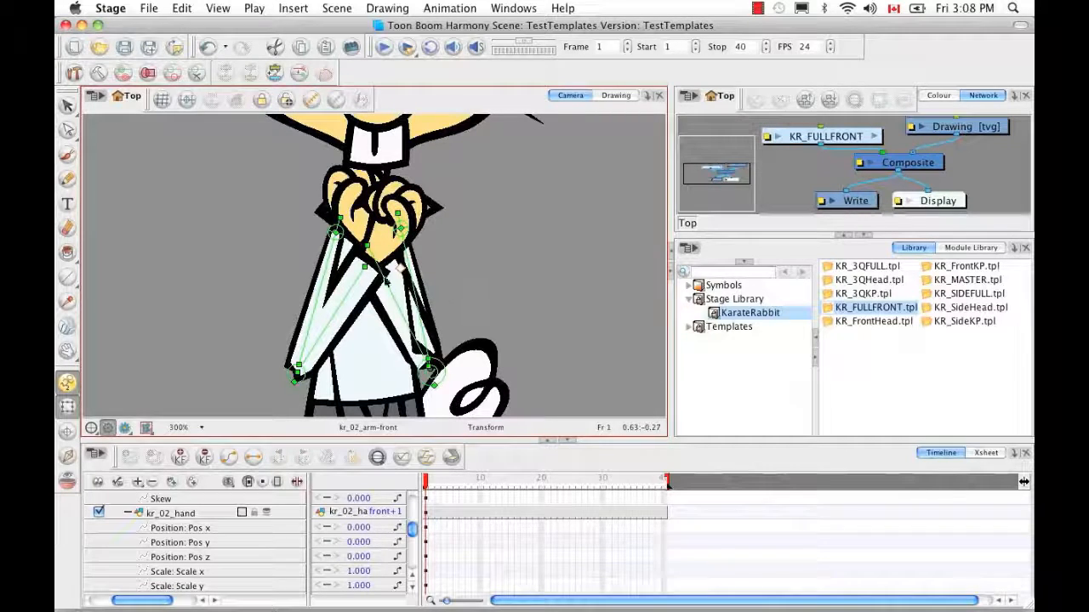
drag(358, 276, 385, 264)
key(super+z)
key(super+z)
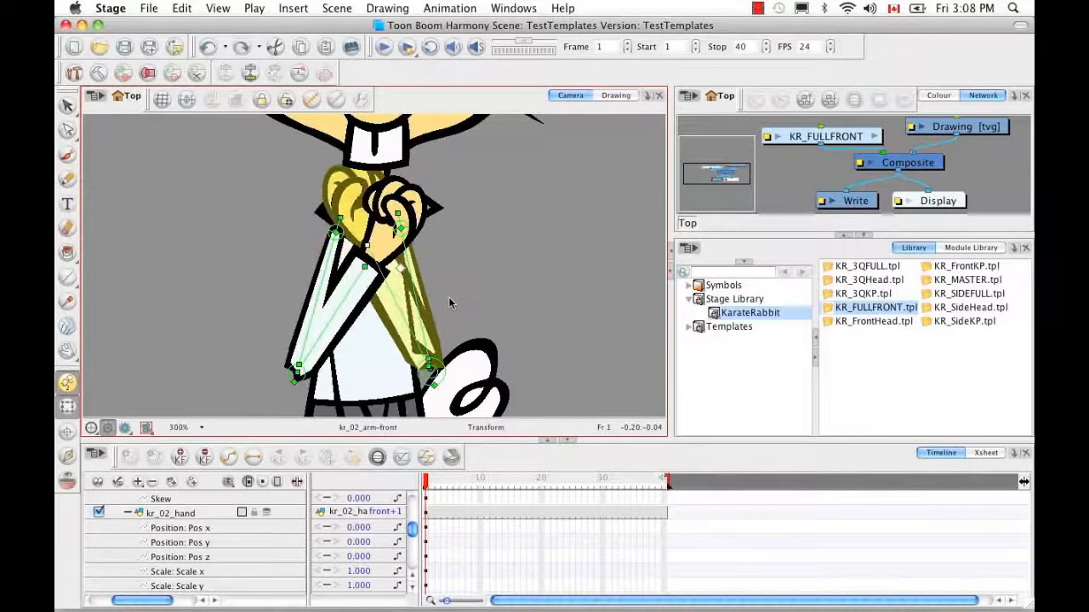
key(super+z)
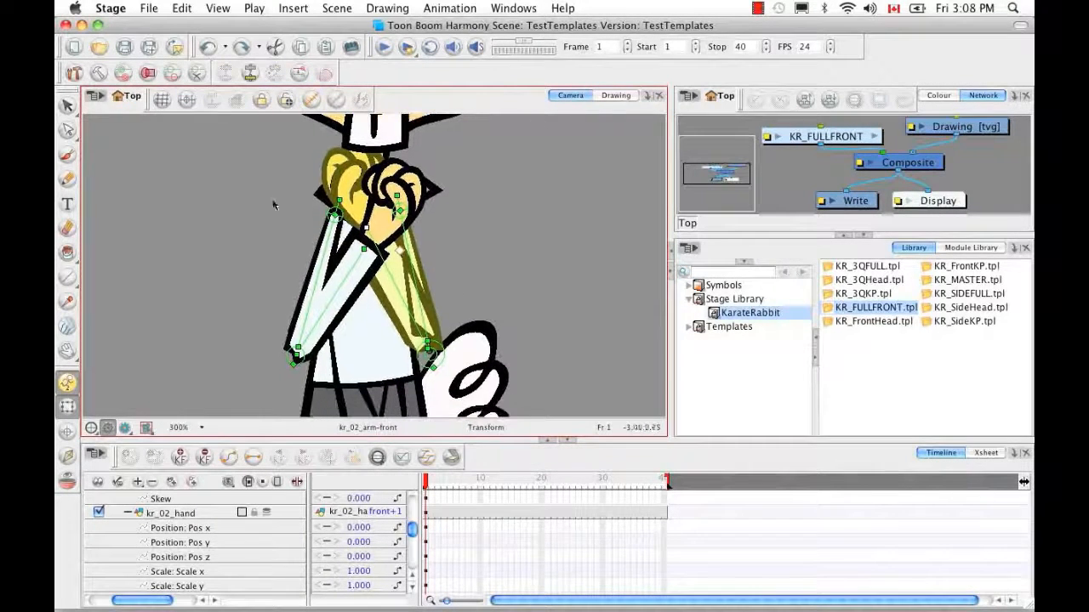
click(99, 74)
click(98, 77)
click(269, 185)
Collapse the kr_02_hand and kr_02_arm parameter rows in the Timeline
key(2)
key(2)
key(2)
key(2)
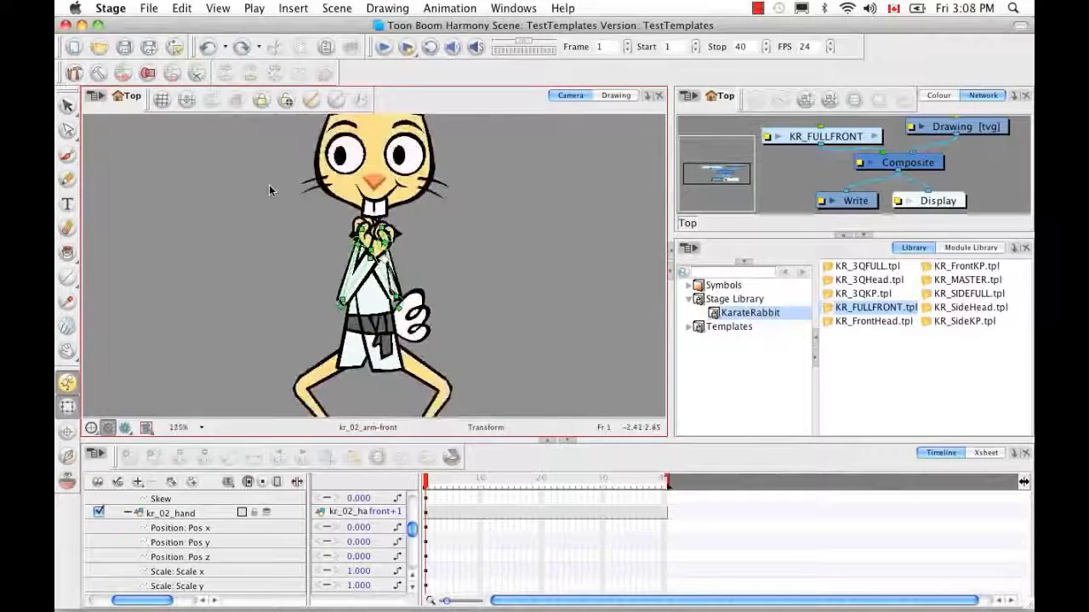
key(1)
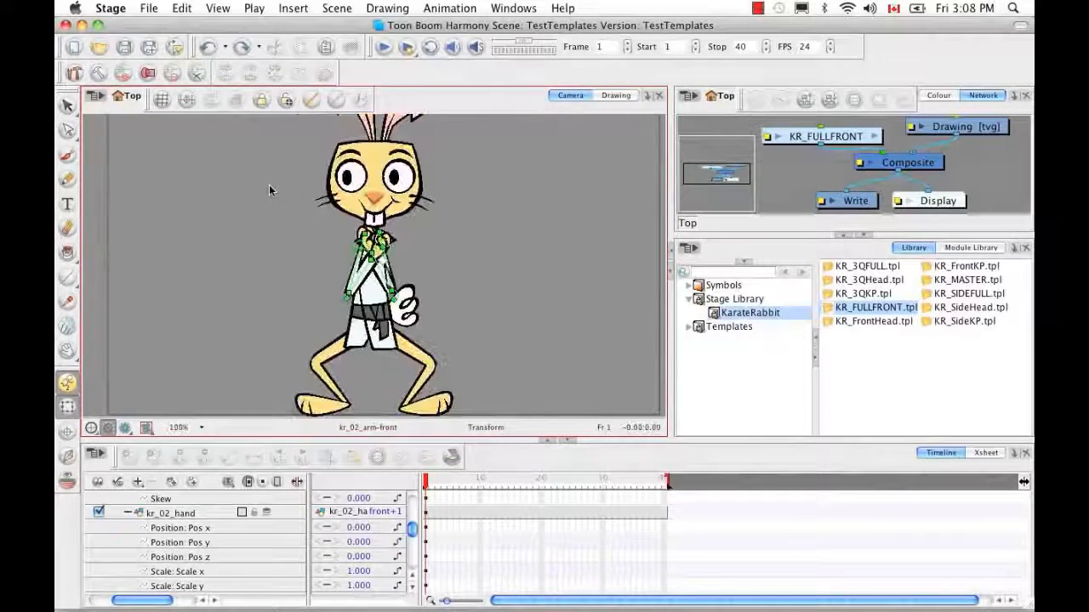
click(128, 513)
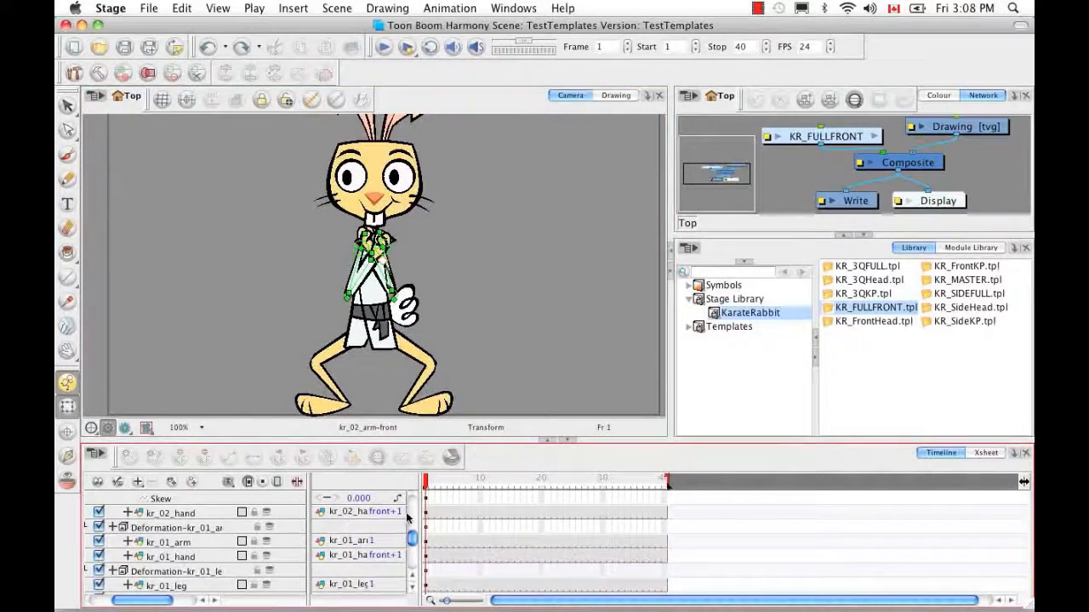
click(413, 576)
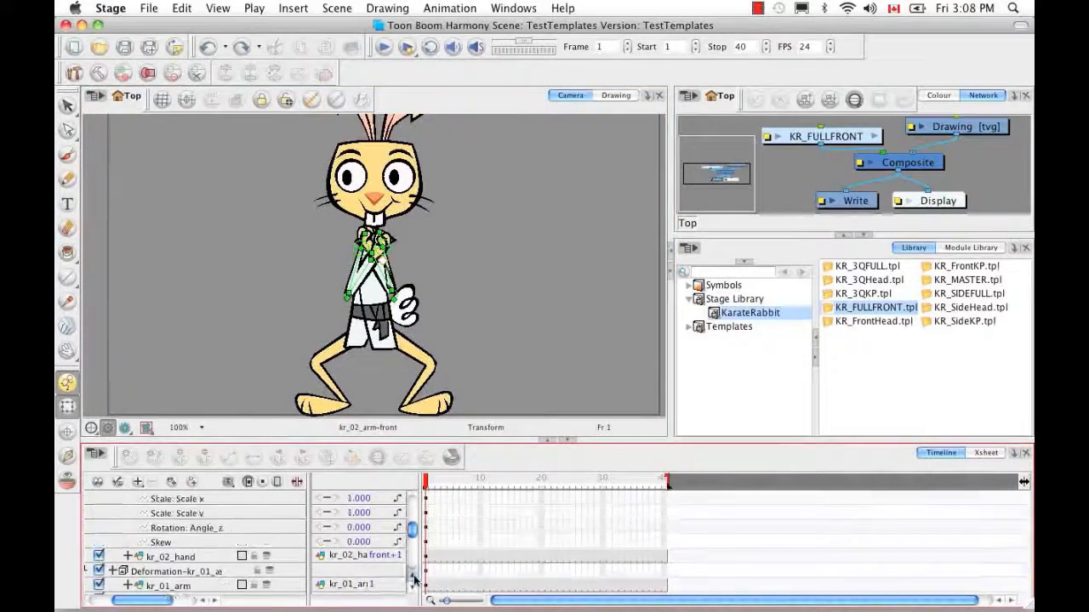
click(127, 557)
Toggle off the arm's deformation controls, deselect it, and zoom out to show the whole rabbit
click(176, 543)
click(387, 281)
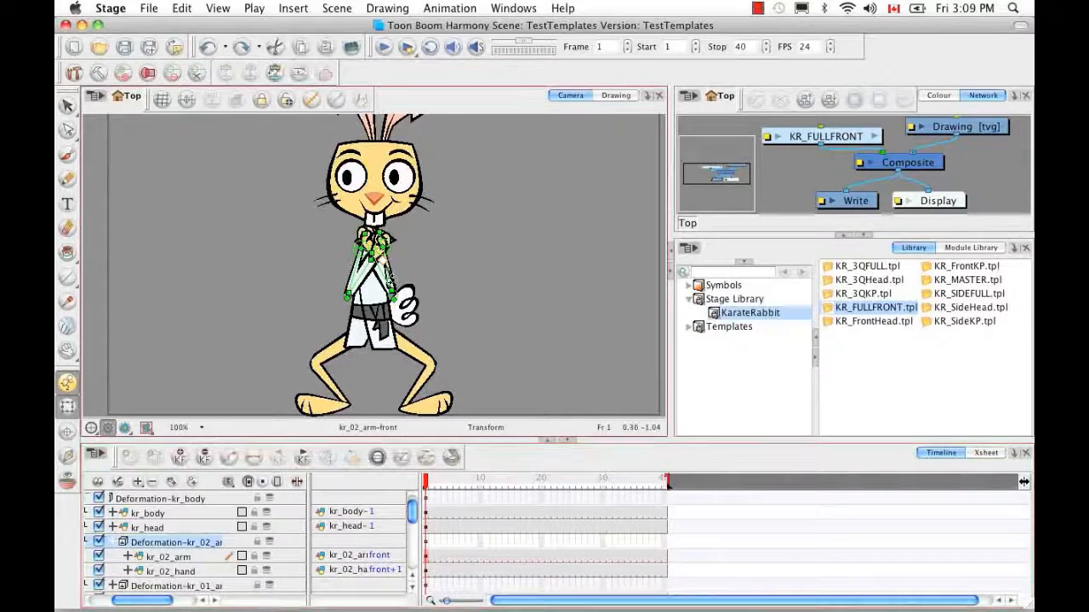
click(298, 74)
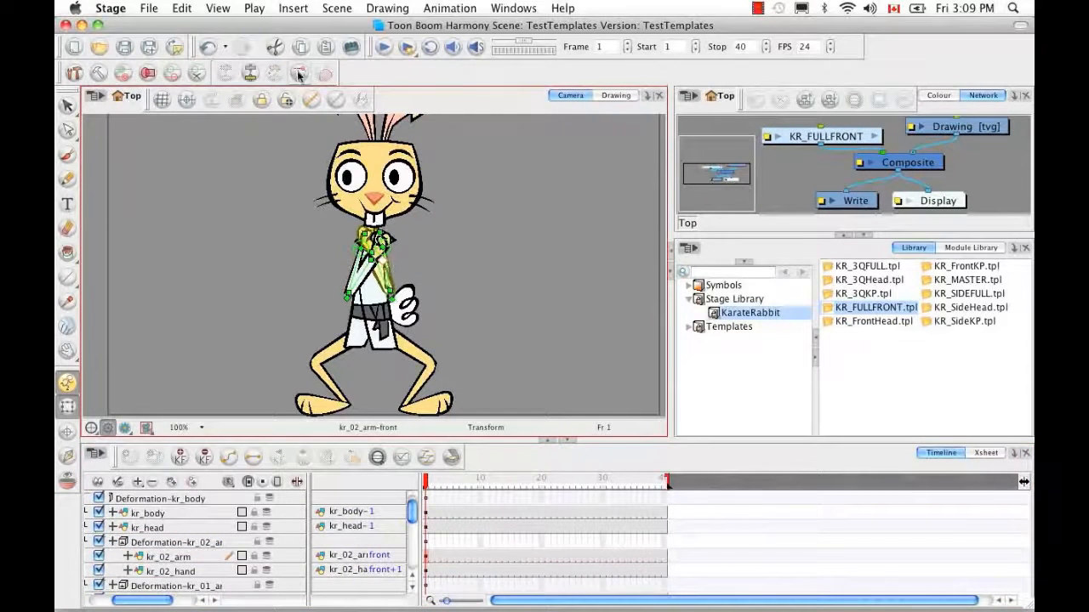
click(403, 255)
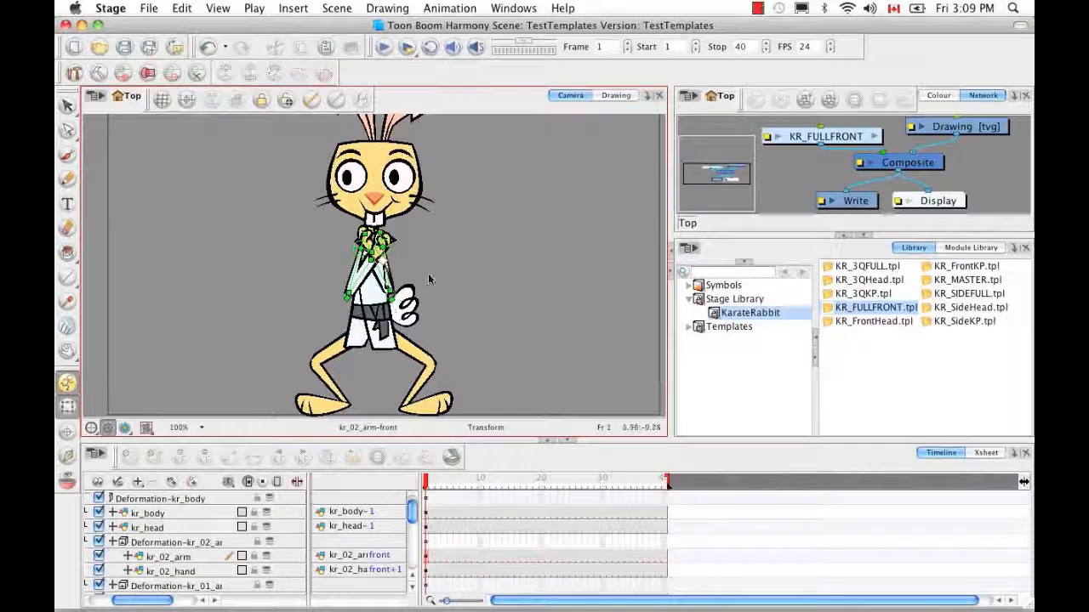
click(428, 482)
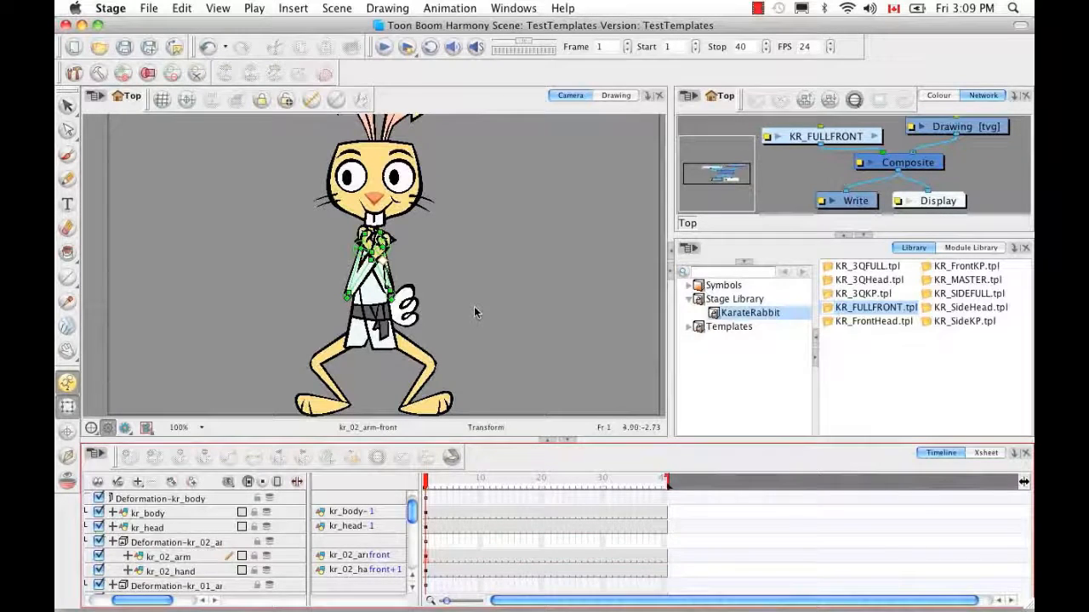
click(402, 263)
key(1)
key(1)
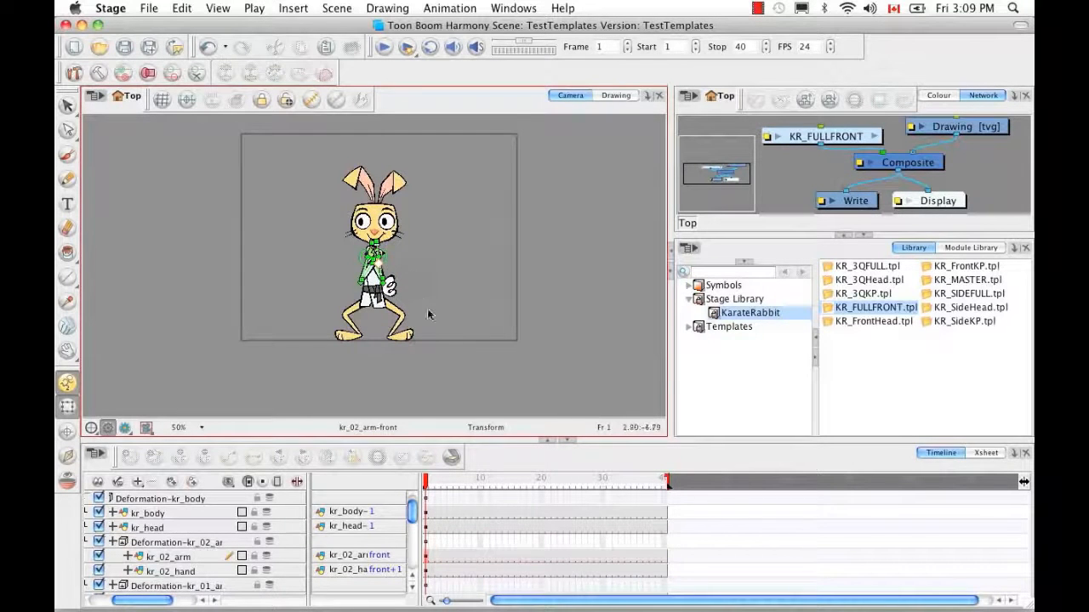
At frame 10, key every rig layer under KR_FULLFRONT and drag the whole rabbit upward
drag(428, 483, 479, 483)
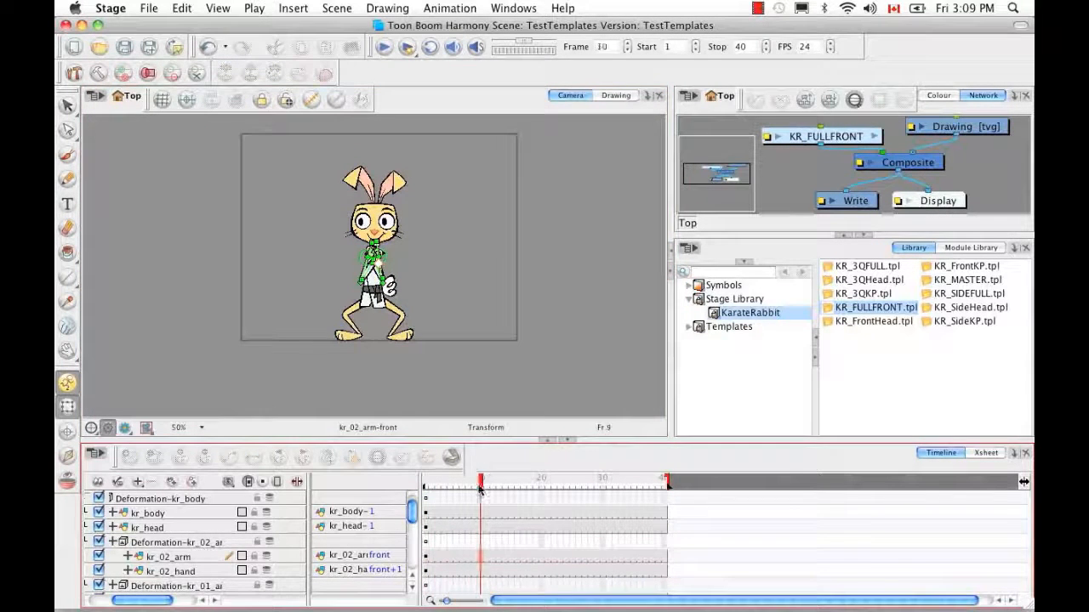
drag(143, 599, 120, 599)
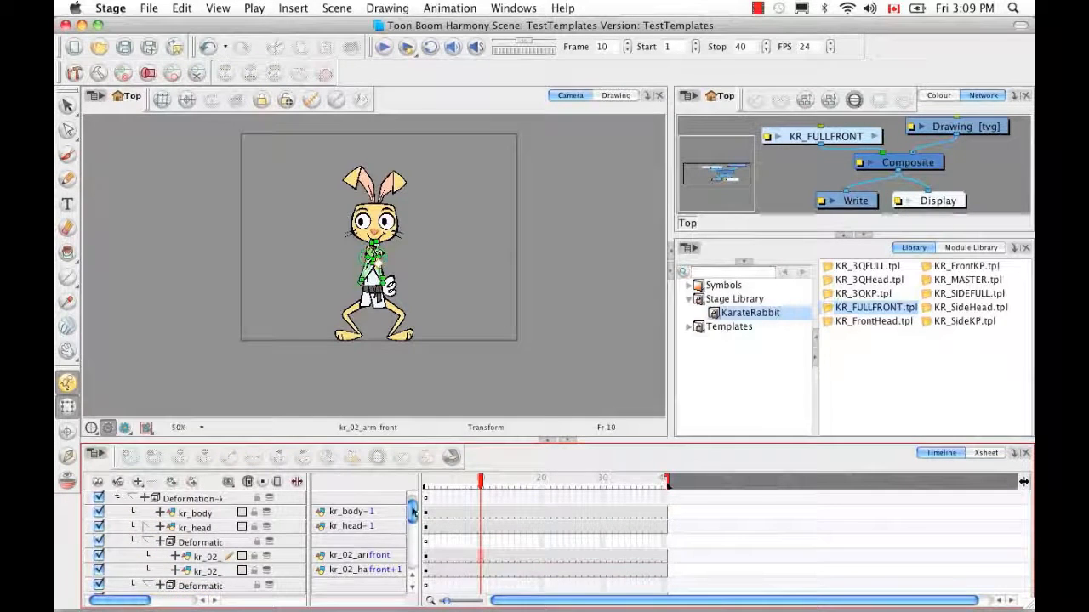
drag(413, 511, 414, 502)
click(134, 513)
click(480, 513)
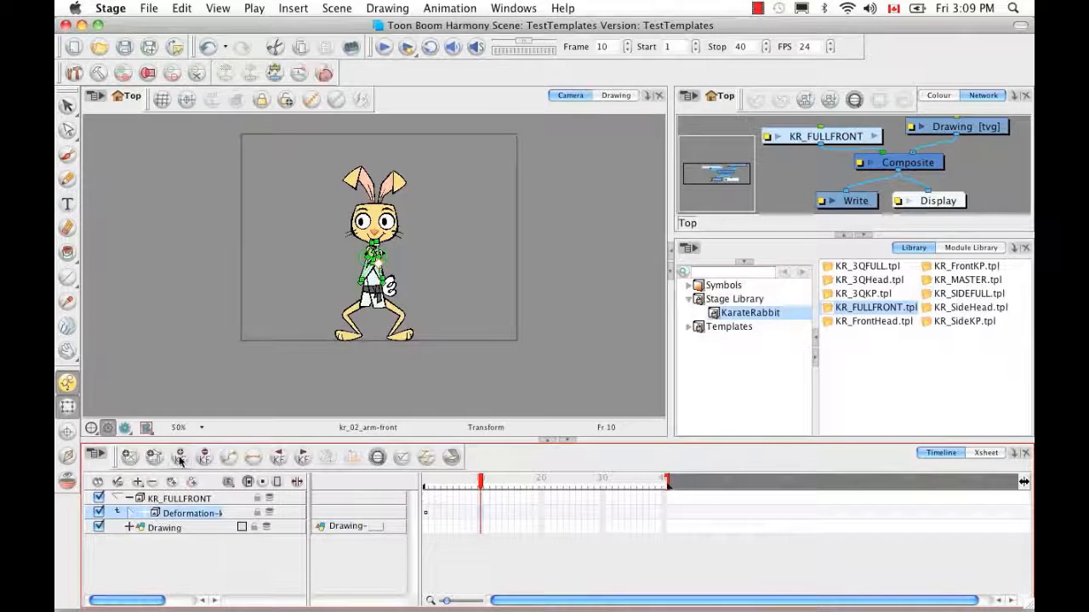
click(133, 512)
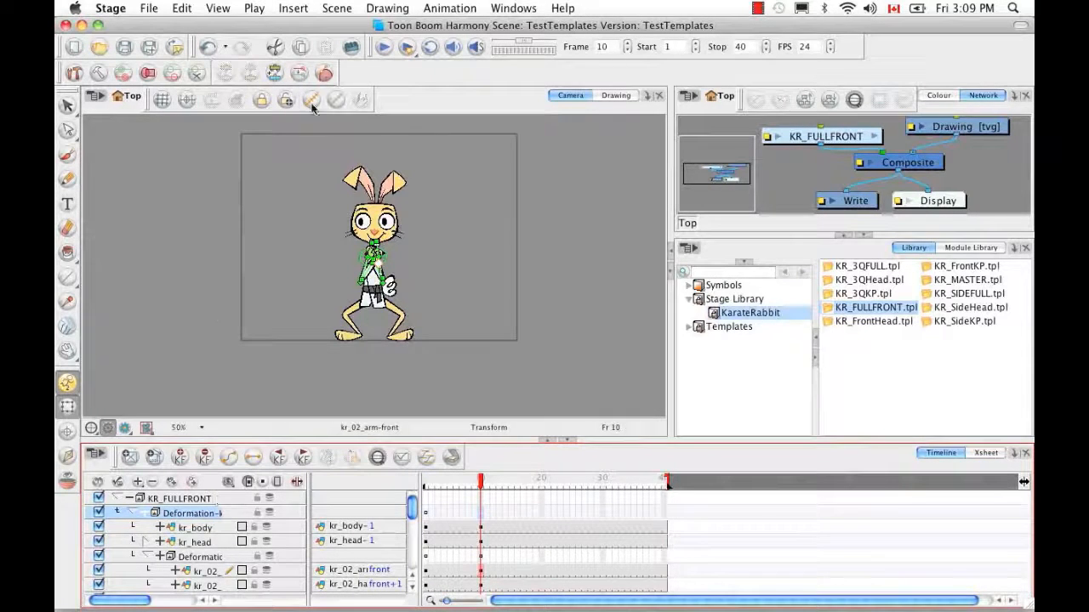
click(371, 292)
drag(371, 293, 374, 261)
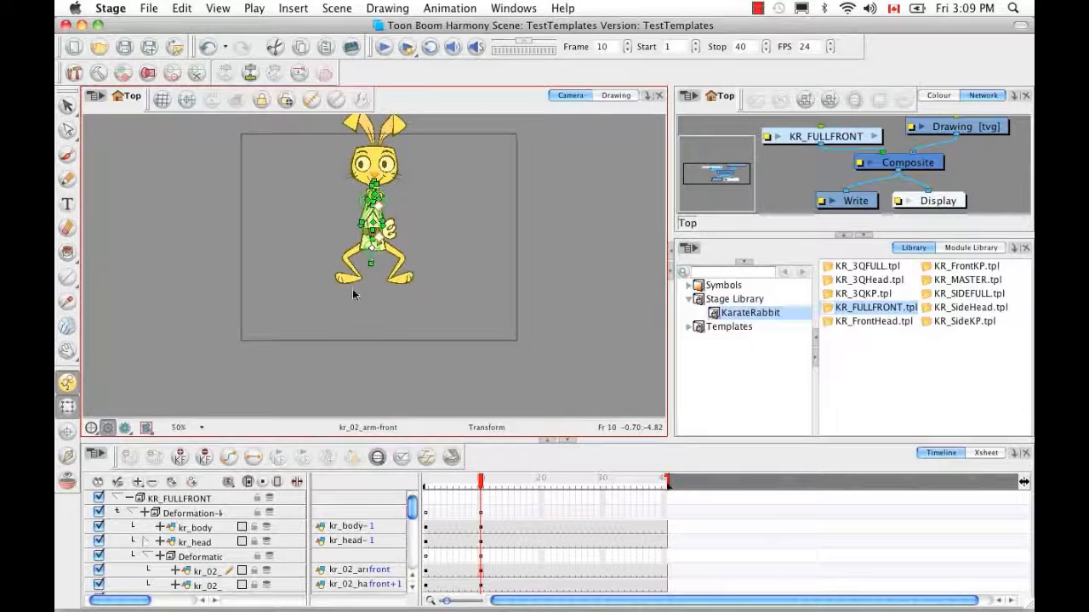
Straighten the left leg to hang vertically from the hip, discarding the trial swings
click(353, 256)
drag(353, 254, 321, 250)
key(super+z)
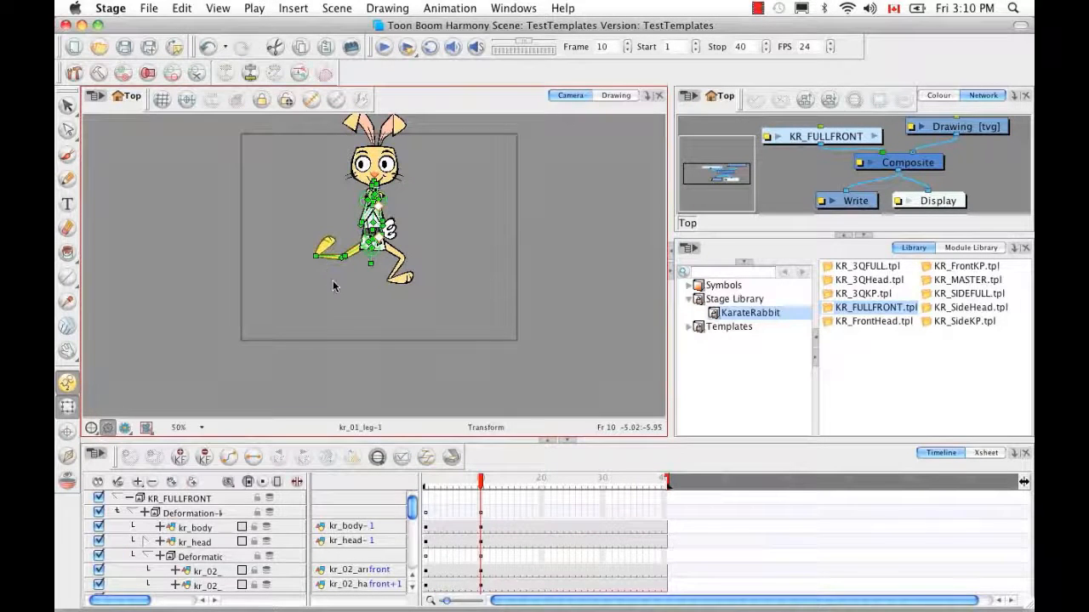
key(super+z)
key(2)
key(2)
key(2)
key(2)
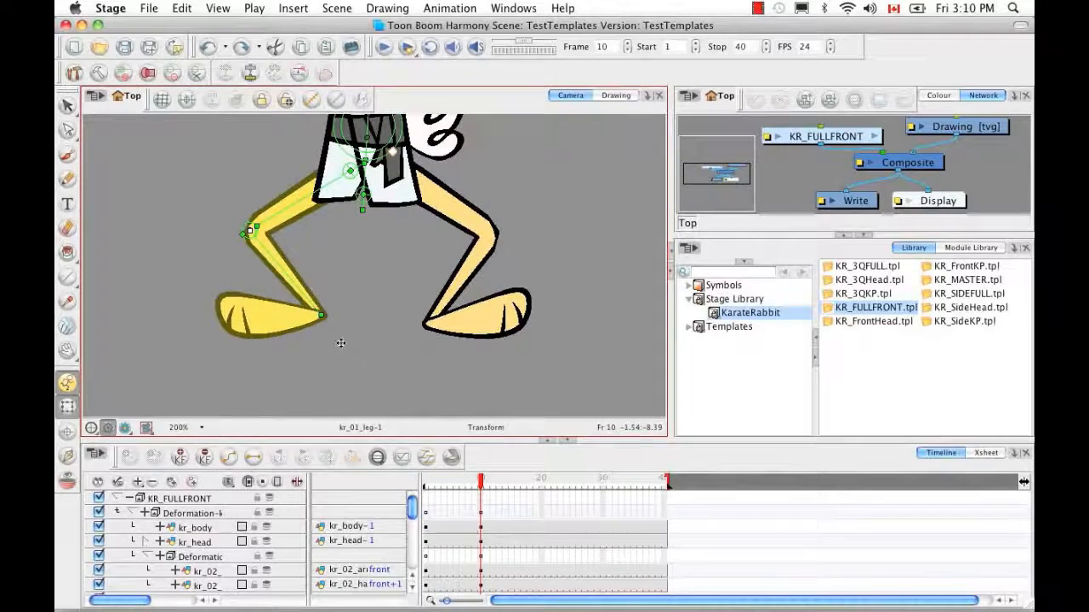
drag(341, 343, 225, 247)
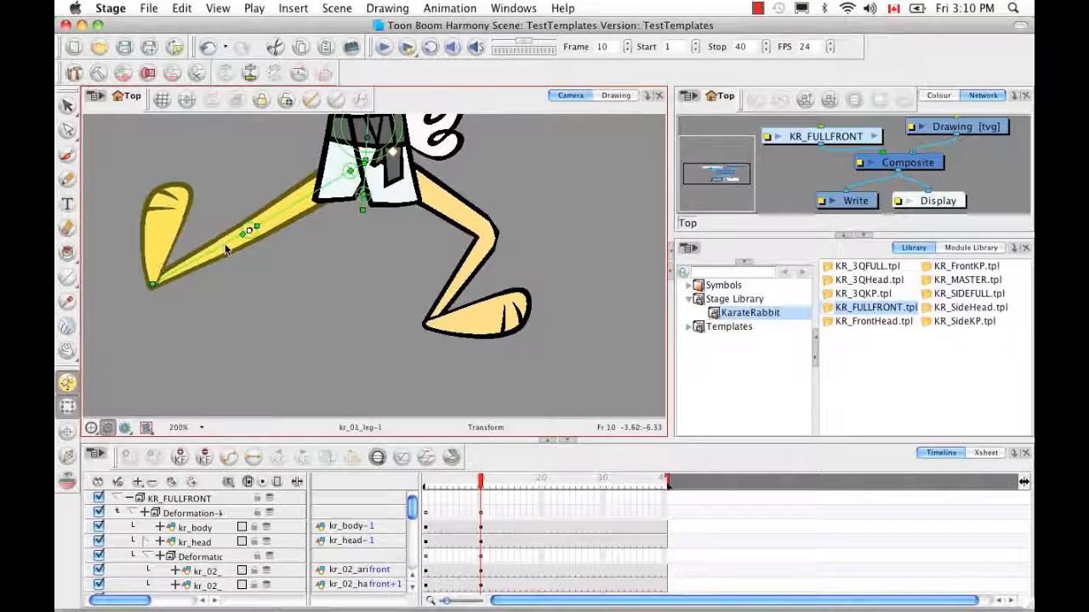
key(super+z)
drag(345, 155, 350, 154)
Show the right leg's deformation controls and keep it bent and raised at the knee
click(432, 190)
key(b)
click(312, 100)
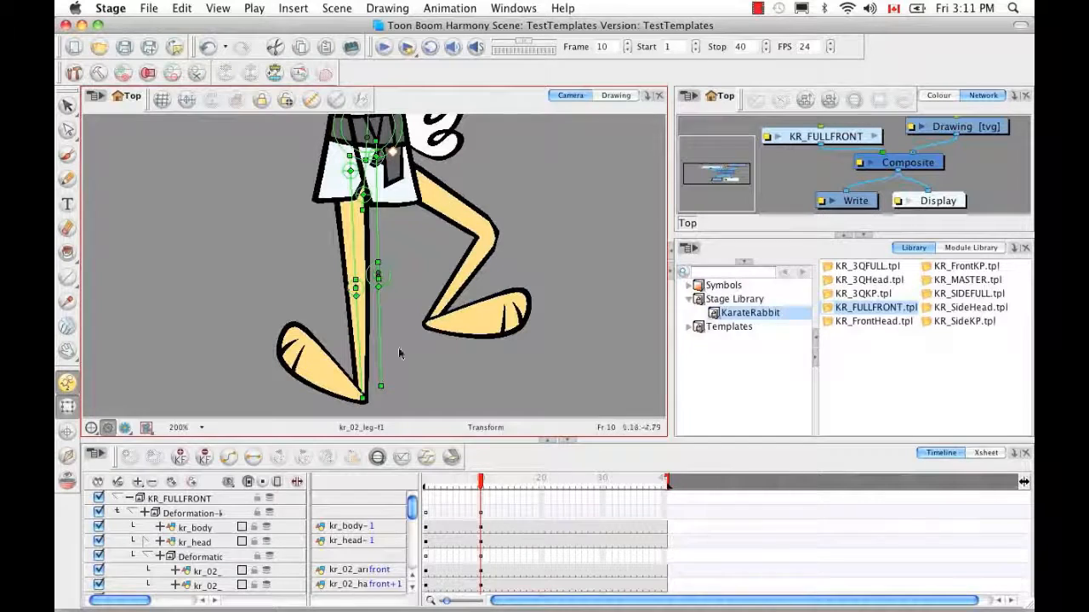
click(379, 141)
key(super+z)
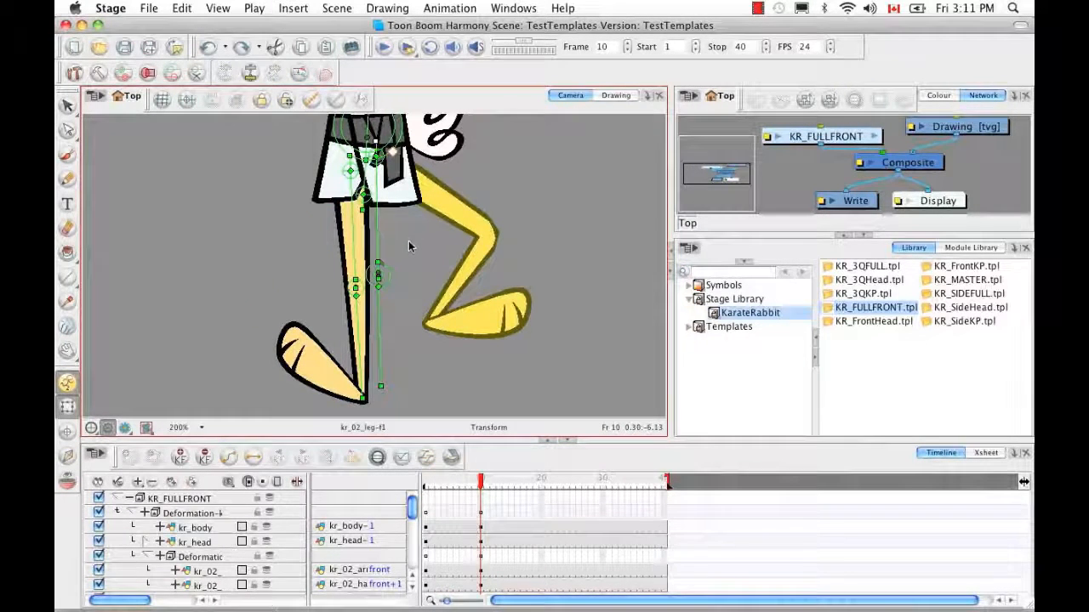
key(super+shift+z)
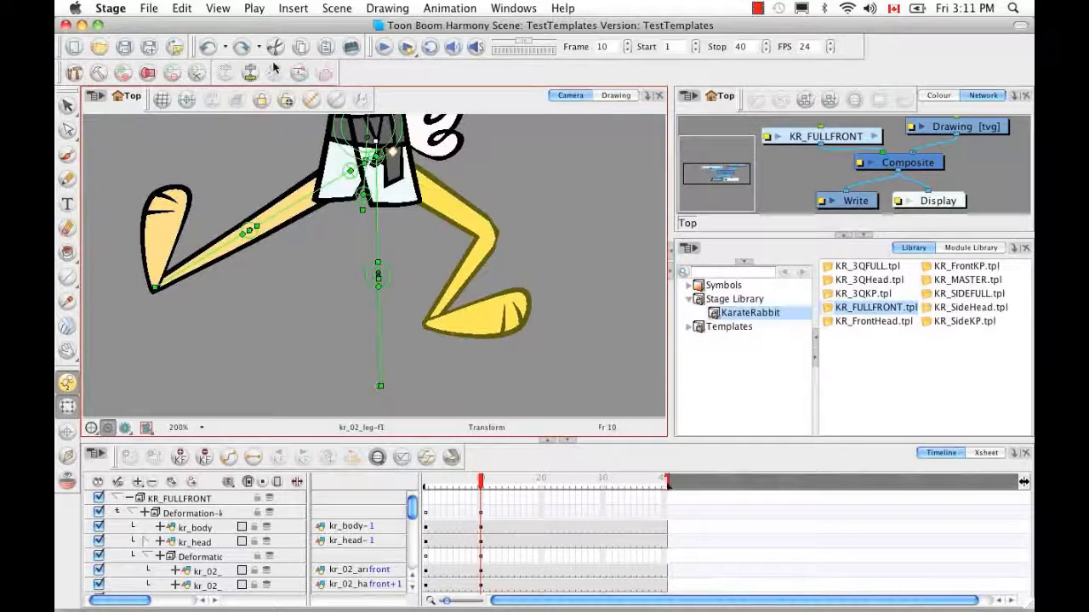
key(super+z)
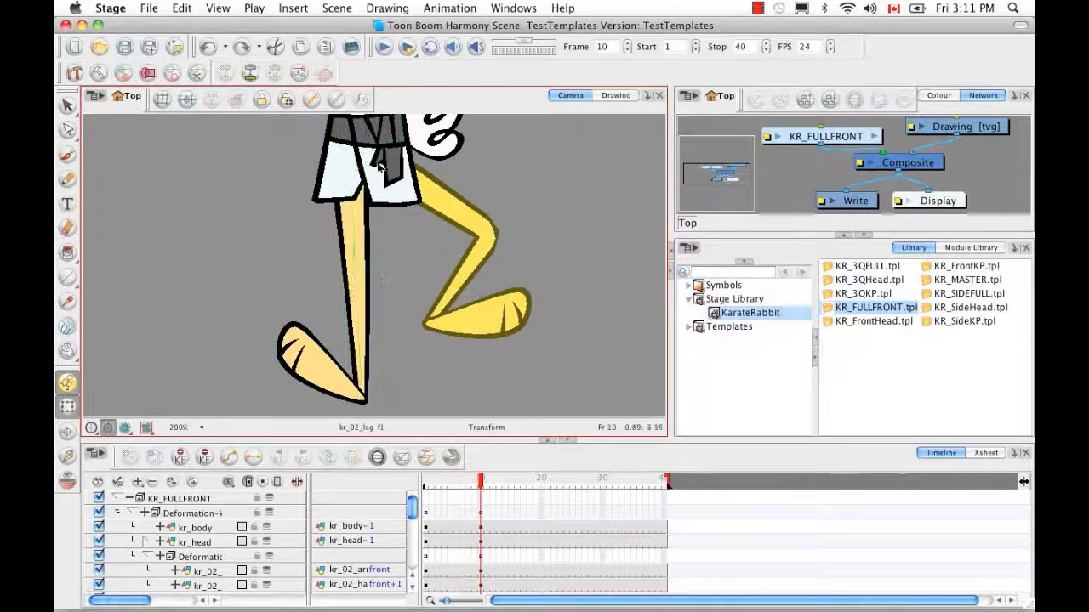
click(355, 238)
click(390, 260)
key(1)
key(1)
key(1)
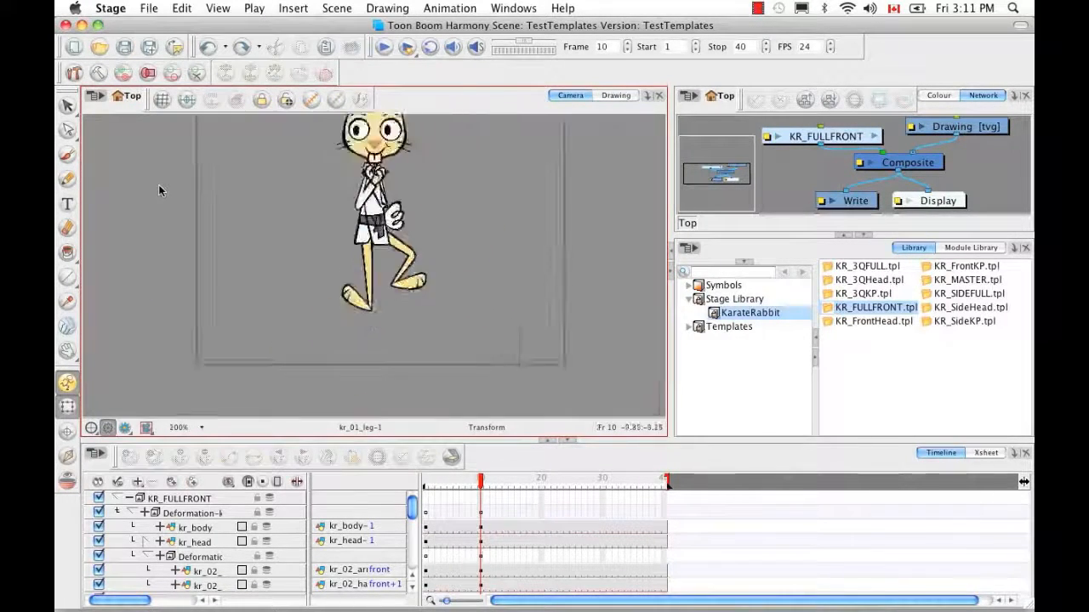
Show the front foot's deformation controls and rotate kr_01_foot-front flat
click(361, 291)
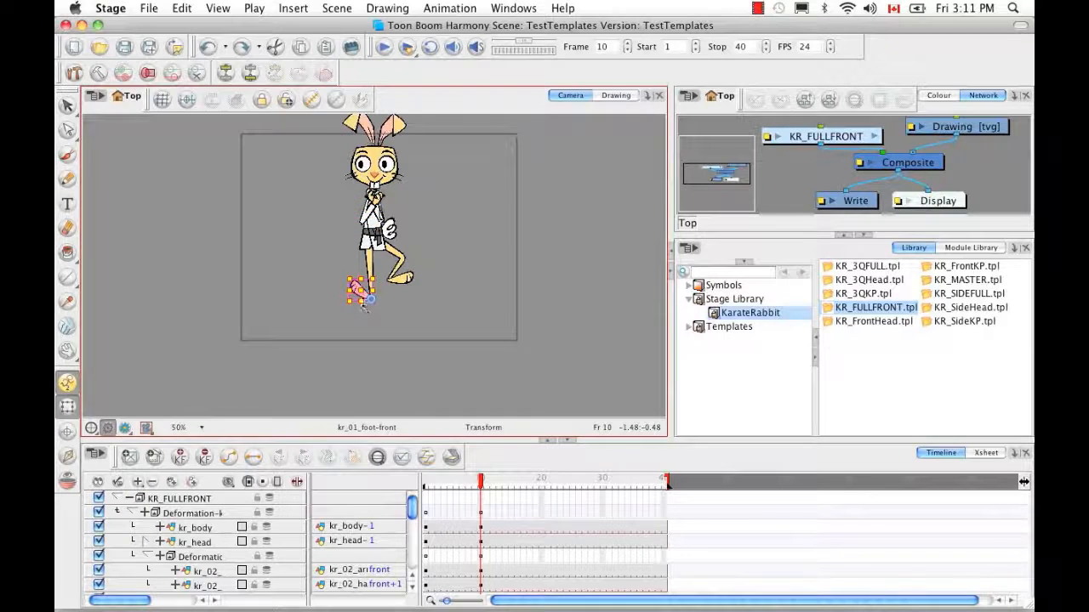
key(shift+F11)
drag(388, 302, 387, 326)
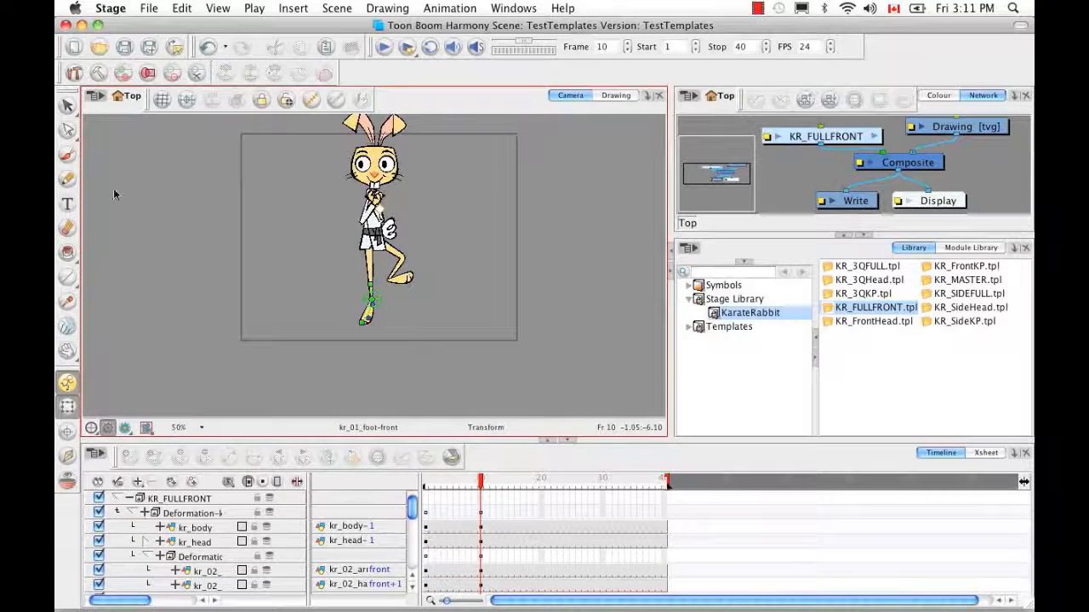
key(2)
key(2)
key(2)
key(2)
key(2)
key(2)
key(2)
key(space)
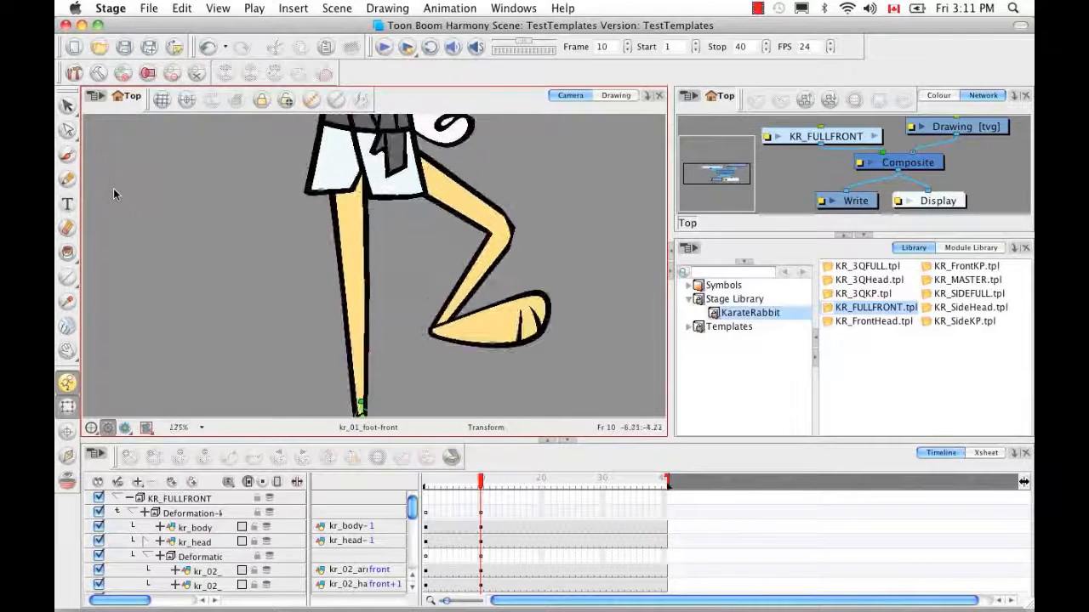
drag(330, 307, 346, 269)
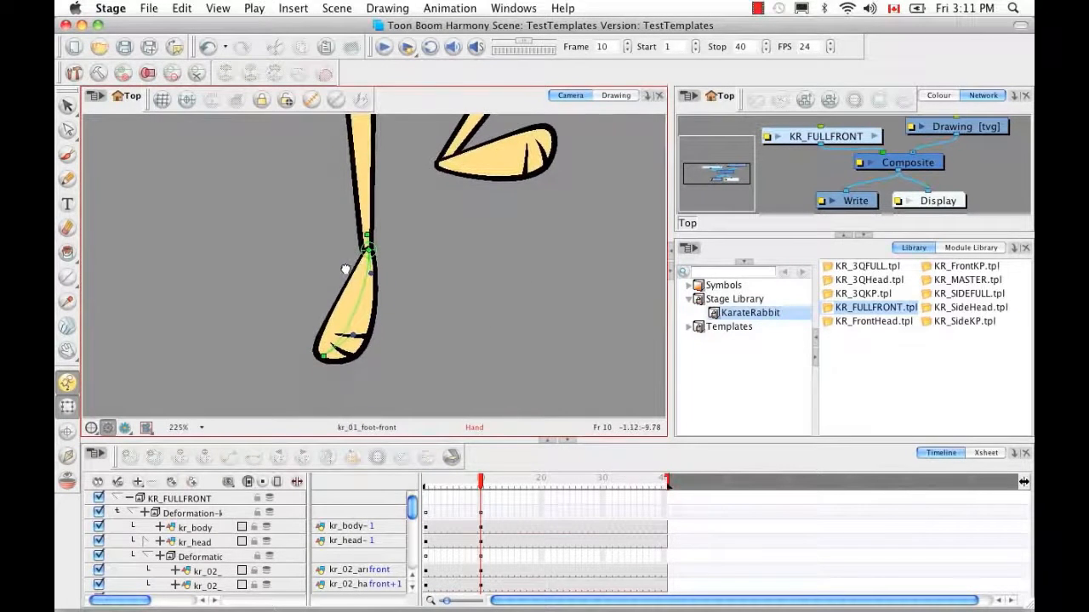
Bend the front foot's curves and rotate it at the ankle so it points downward
click(324, 357)
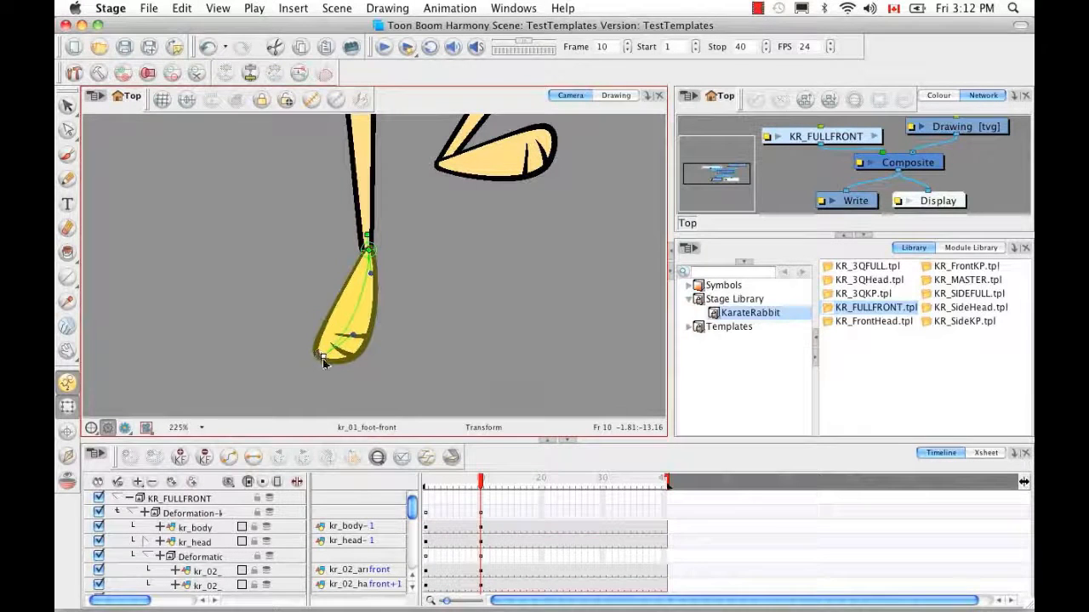
mouse_move(323, 356)
mouse_down()
mouse_move(305, 389)
mouse_move(361, 334)
mouse_move(339, 345)
mouse_move(324, 377)
mouse_up()
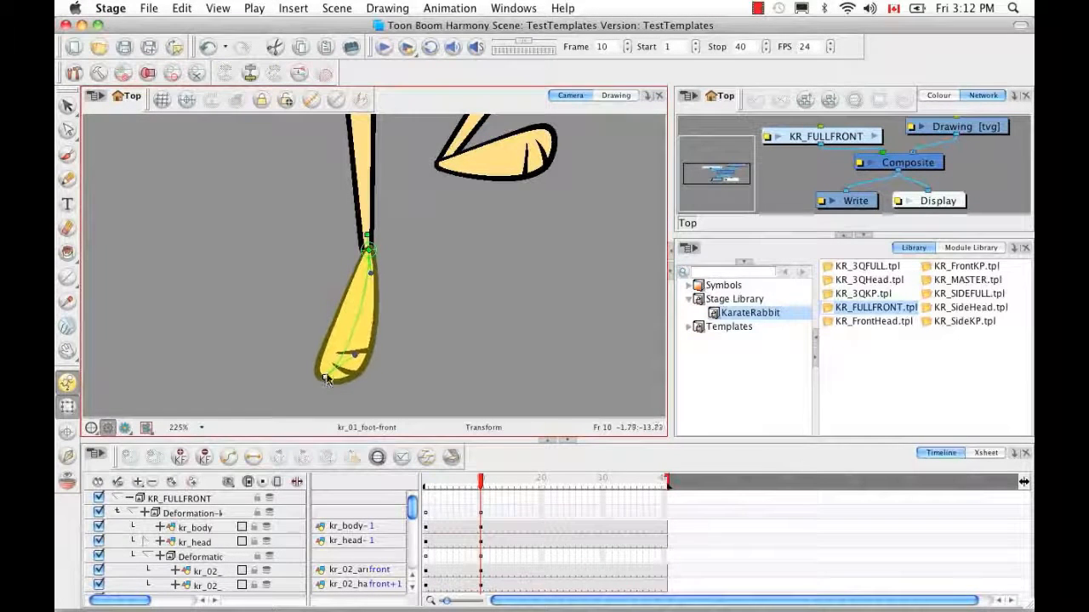
key(super+z)
drag(341, 331, 318, 315)
drag(370, 268, 342, 271)
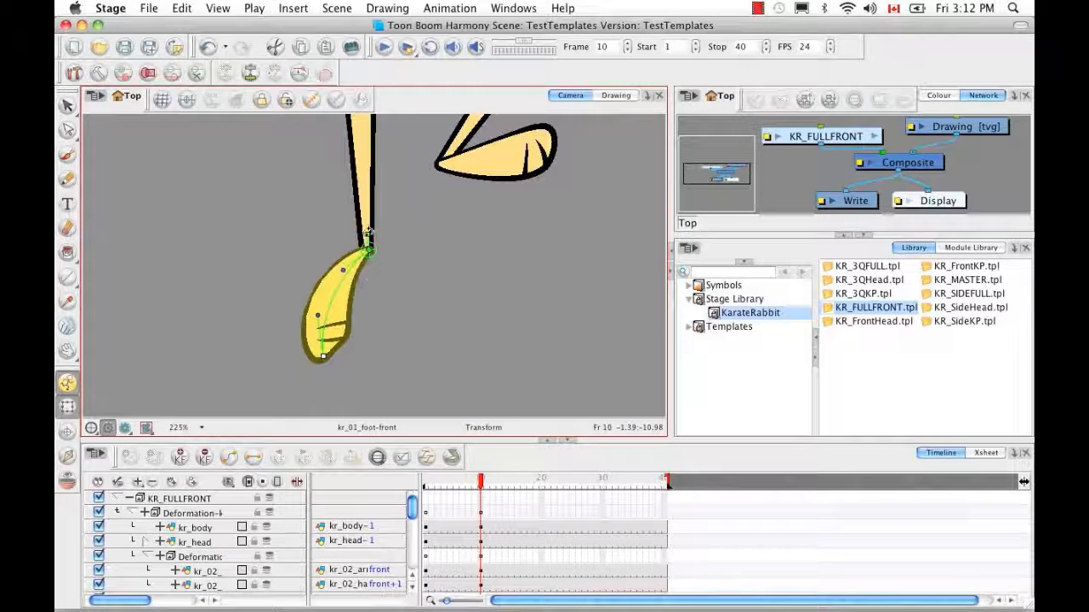
drag(365, 231, 362, 228)
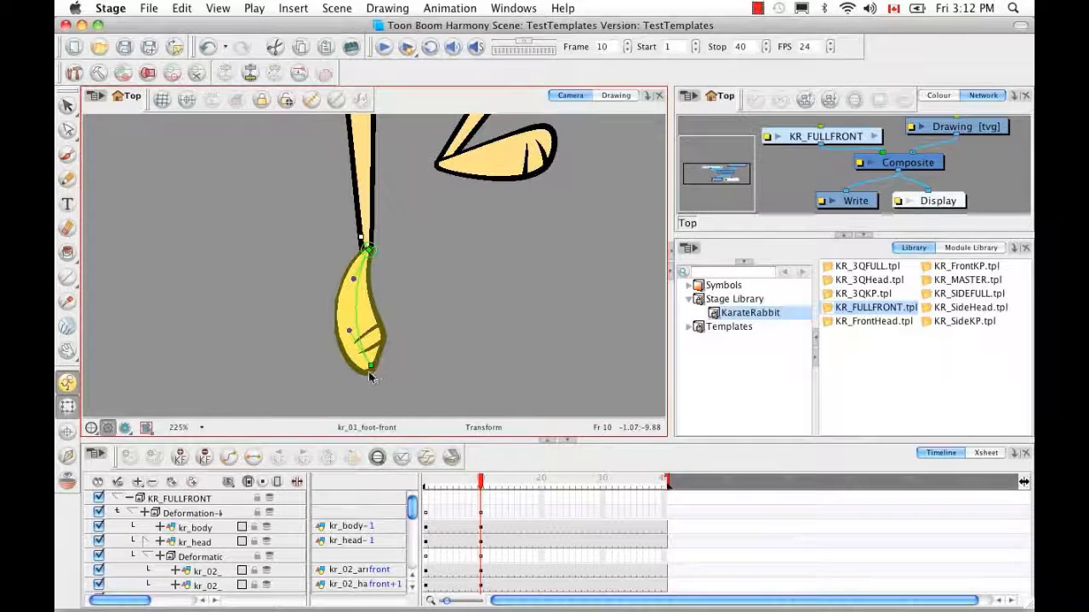
drag(350, 331, 359, 324)
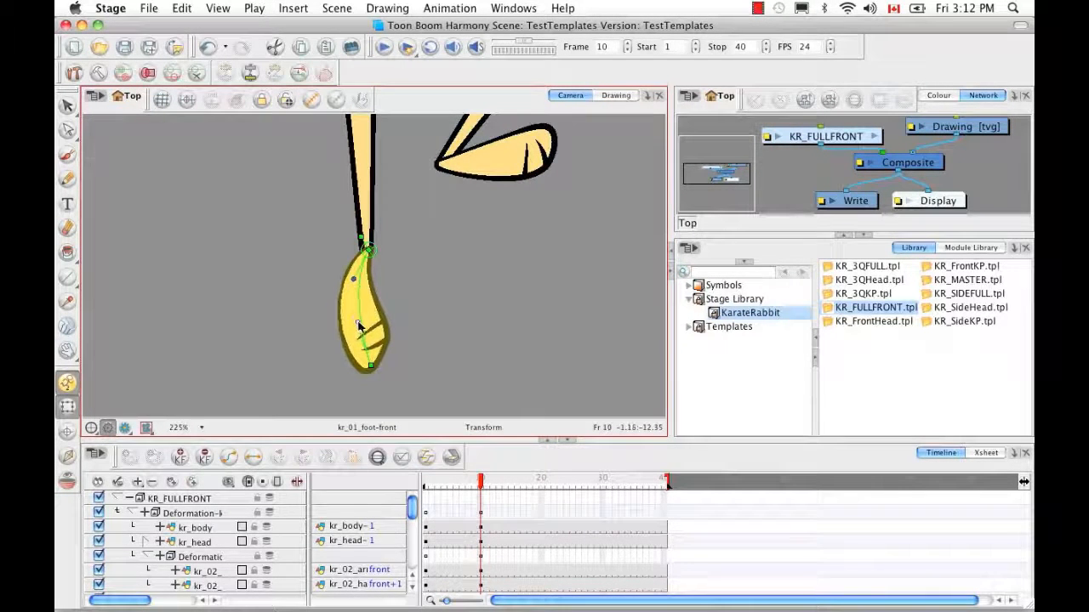
drag(354, 279, 360, 285)
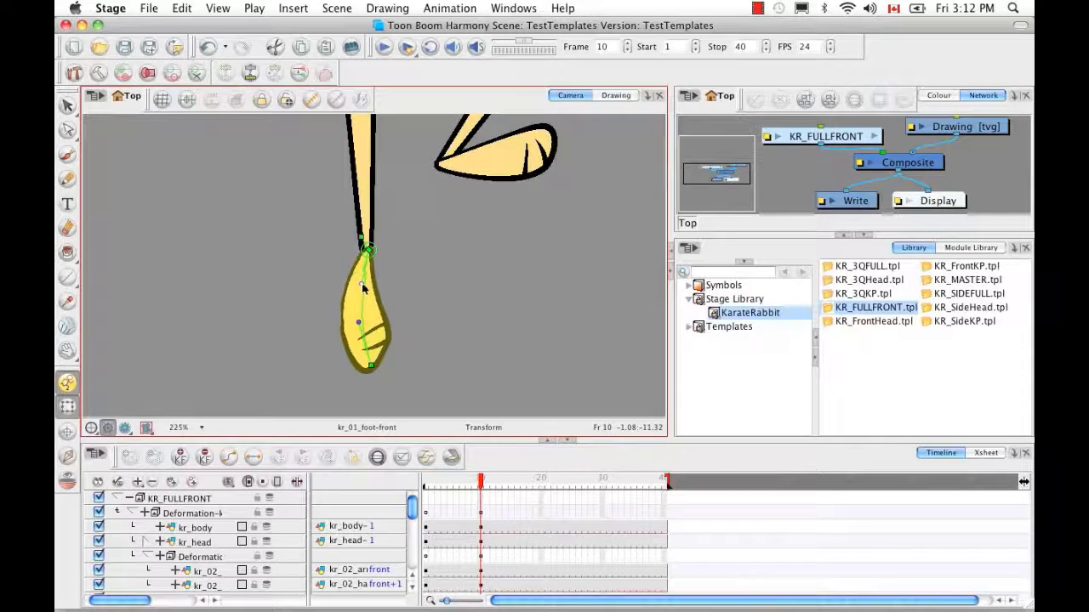
click(285, 225)
key(1)
key(1)
key(1)
key(1)
key(1)
key(1)
key(1)
key(1)
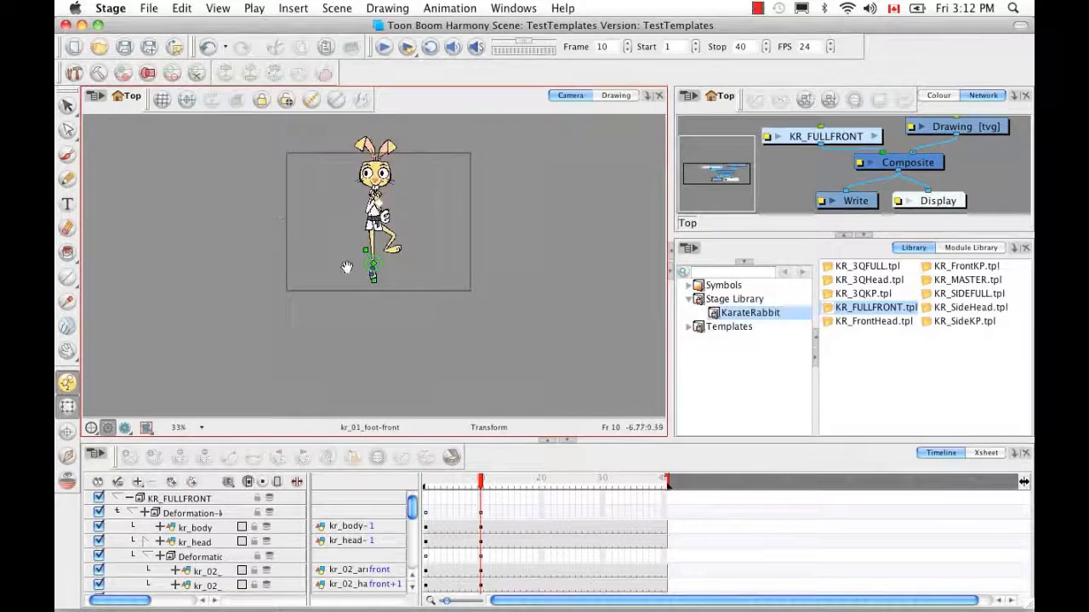
key(comma)
Scrub the playhead to preview the in-between poses, stopping at frame 4
mouse_move(436, 483)
mouse_down()
mouse_move(502, 478)
mouse_move(444, 478)
mouse_up()
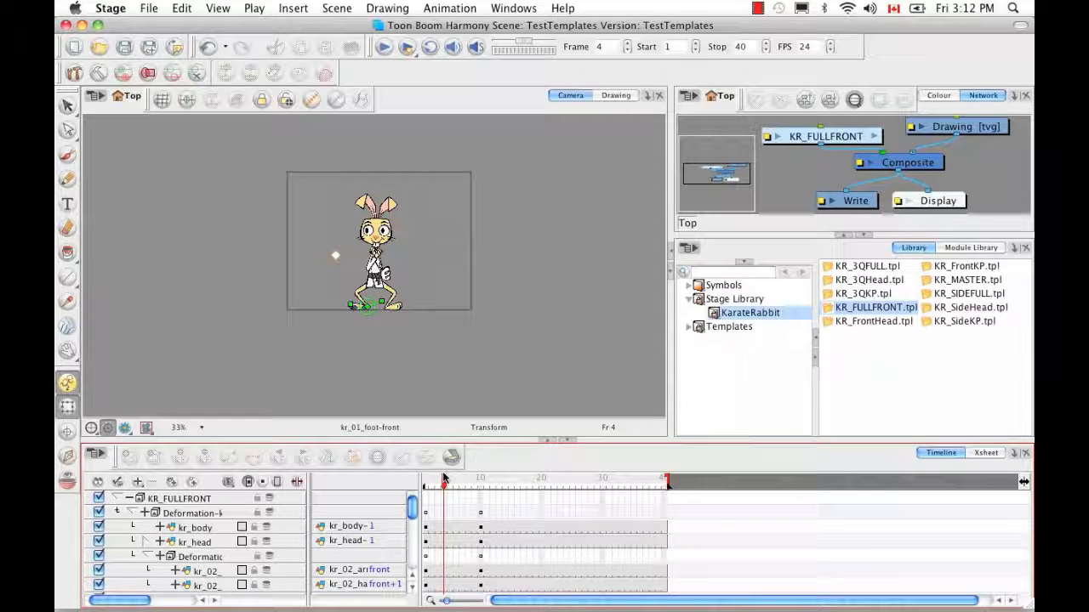
Set a motion keyframe on the rabbit's master Deformation layer at frame 1
click(426, 482)
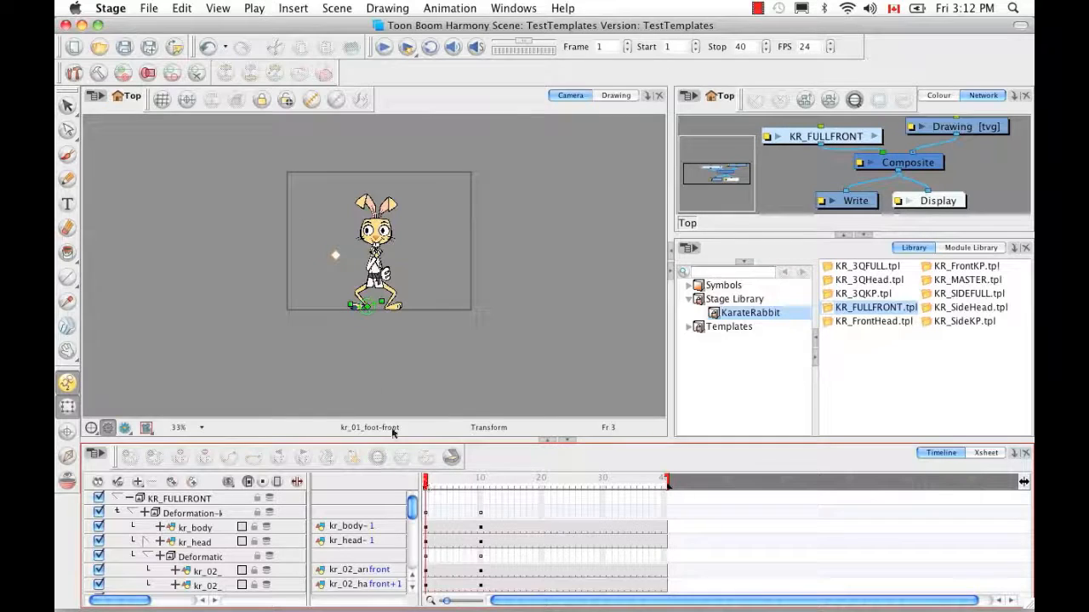
click(135, 512)
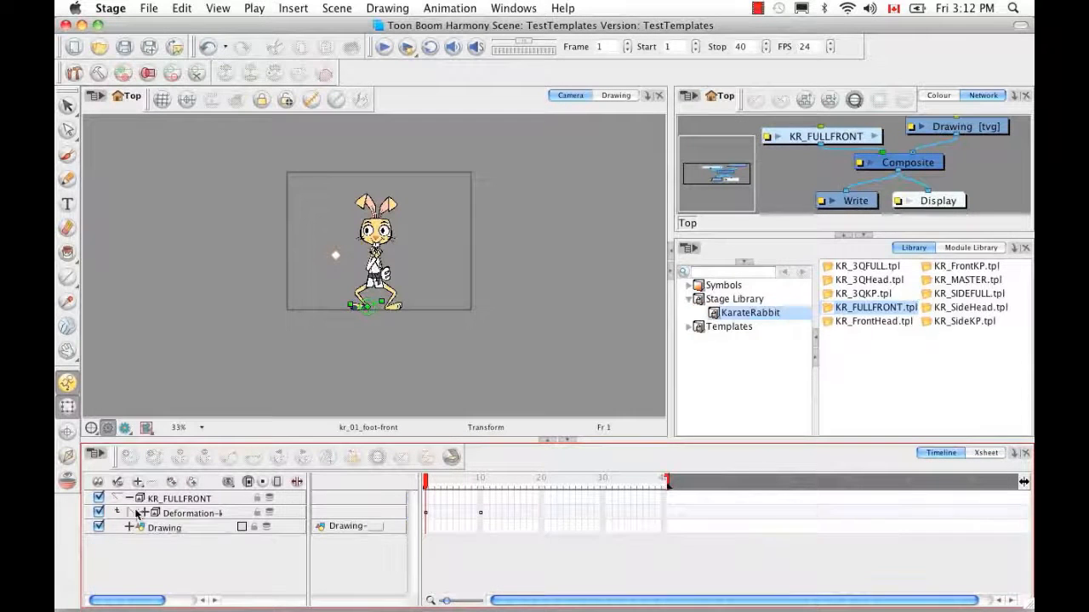
click(425, 512)
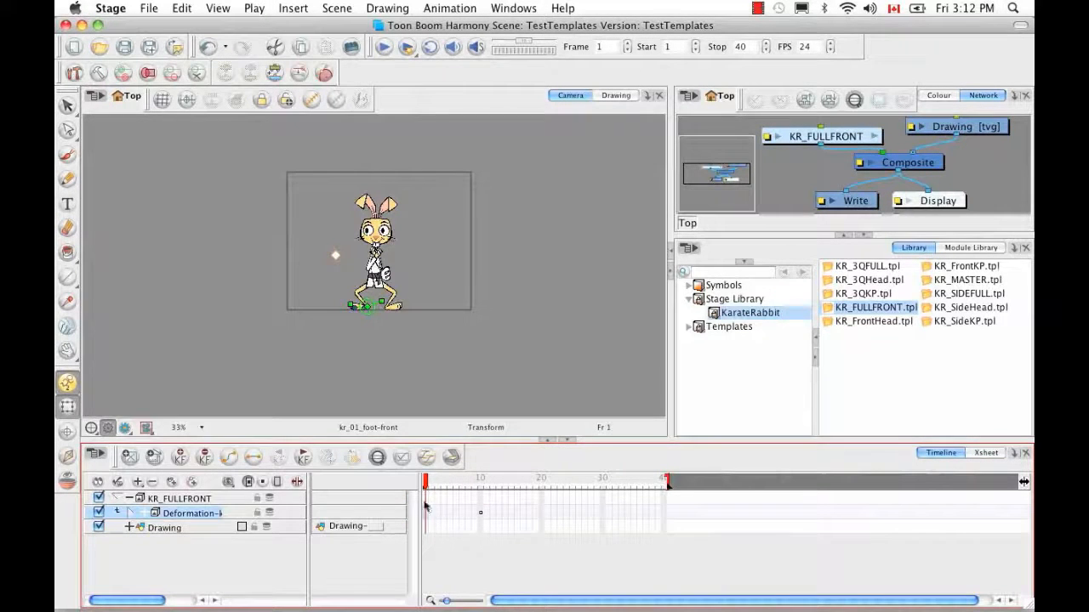
right_click(427, 512)
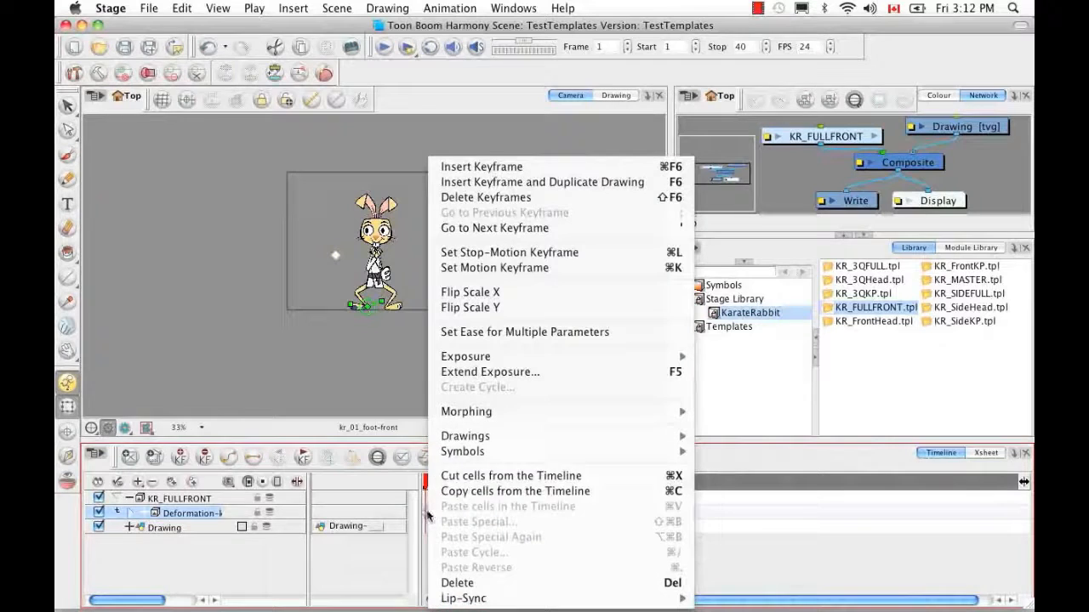
click(499, 269)
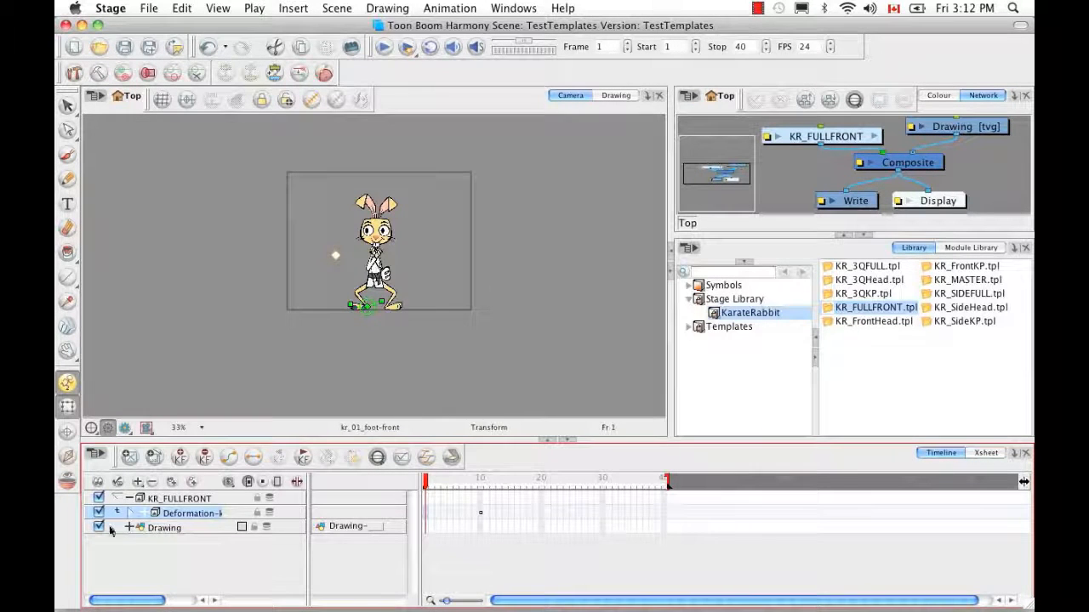
click(131, 514)
drag(414, 483, 475, 480)
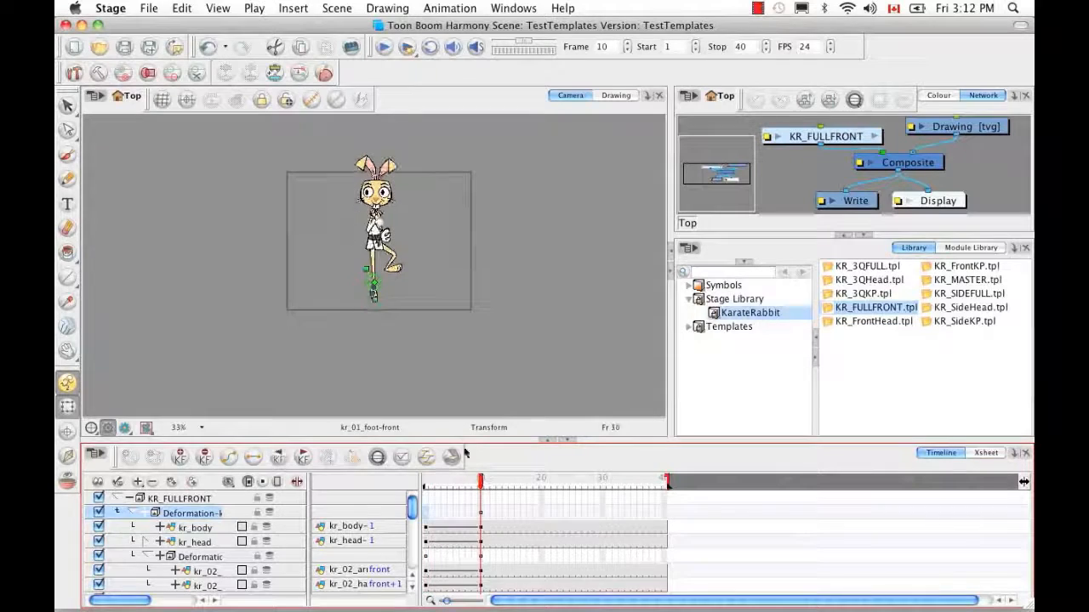
Zoom in to 175% on the rabbit's torso and show the arm's deformation controls
scroll(253, 233, up, 6)
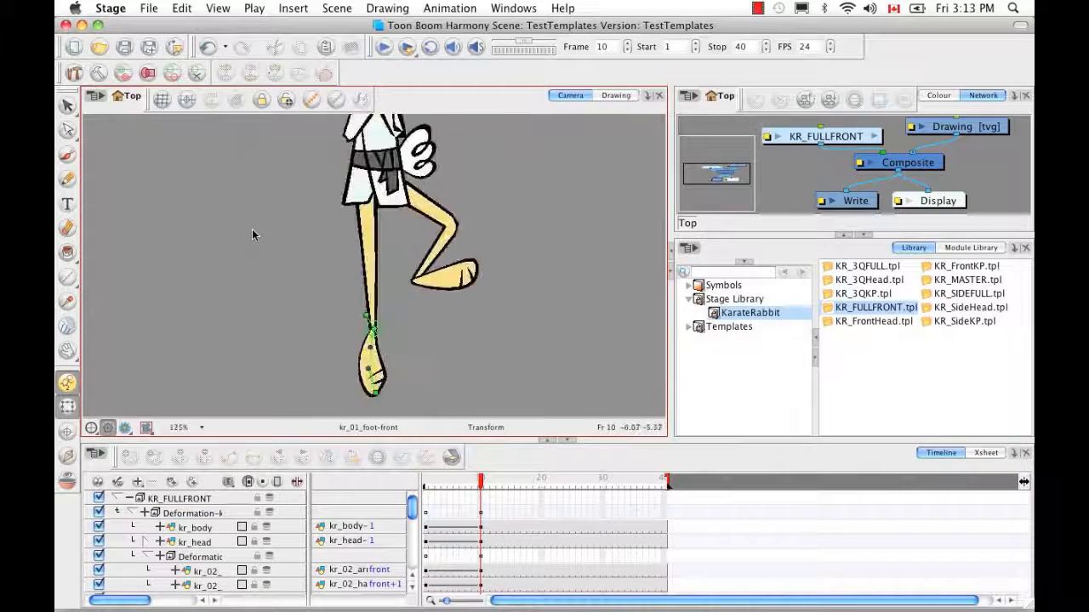
key(2)
key(2)
key(space)
drag(400, 197, 406, 353)
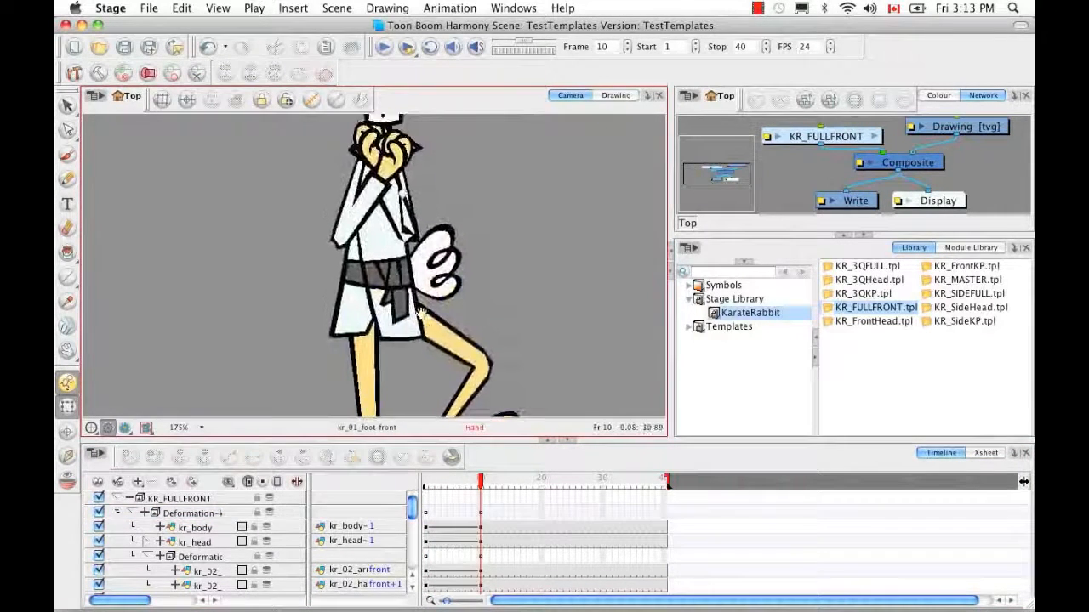
drag(417, 294, 426, 345)
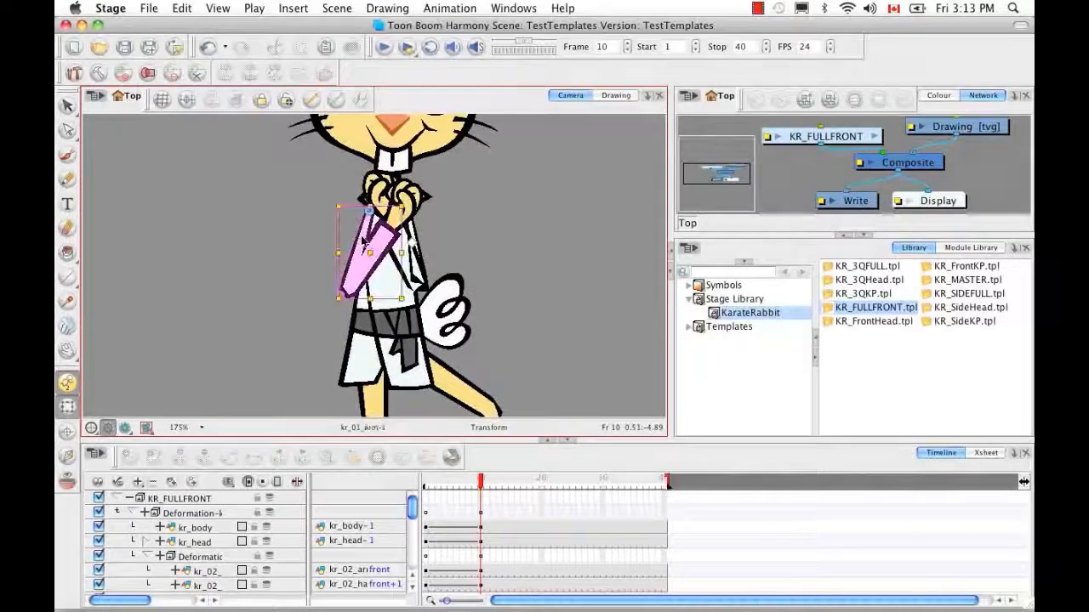
click(364, 242)
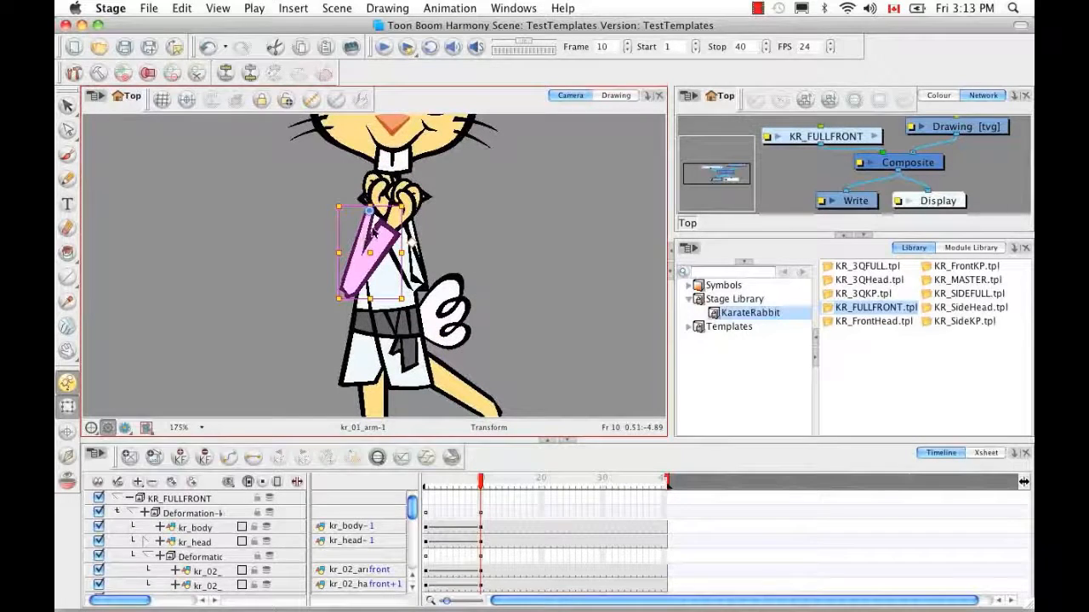
click(312, 101)
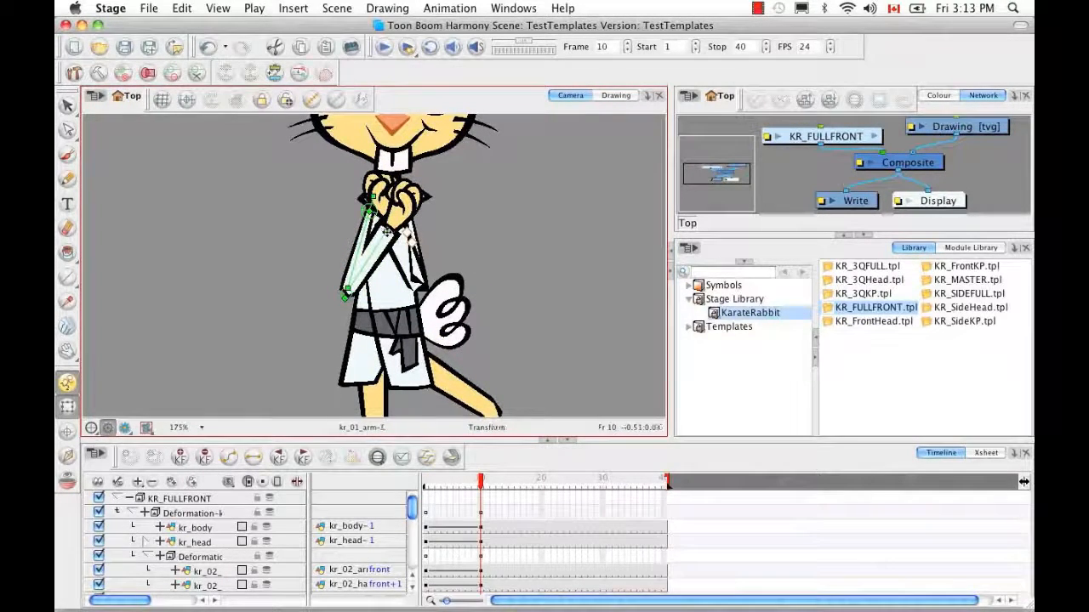
Bend the kr_01 forearm down and swing the arm from the shoulder so the fist hangs by the hip
drag(387, 229, 332, 353)
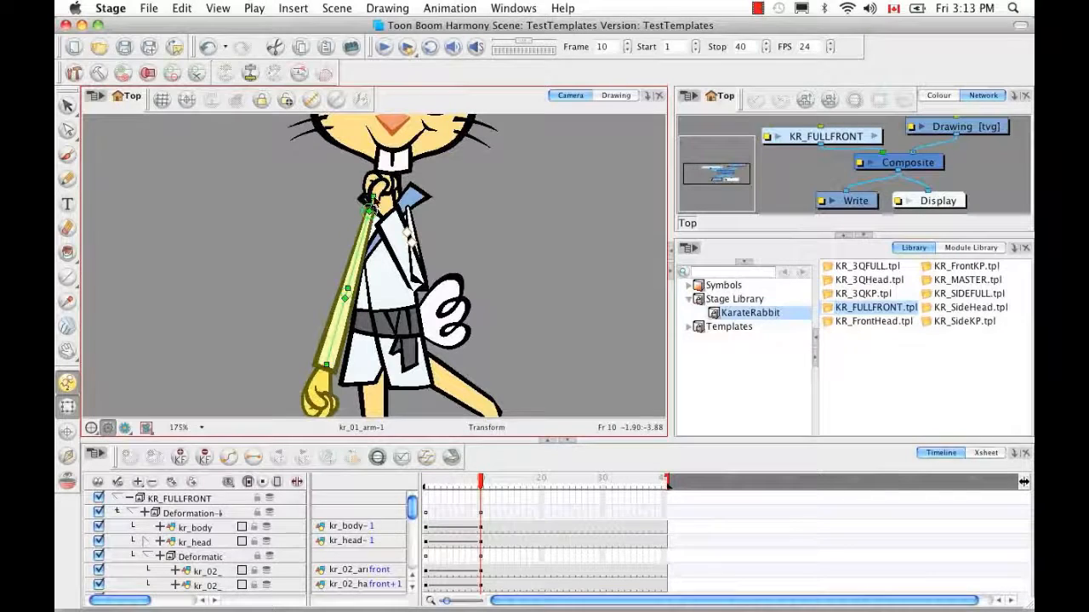
drag(371, 197, 371, 198)
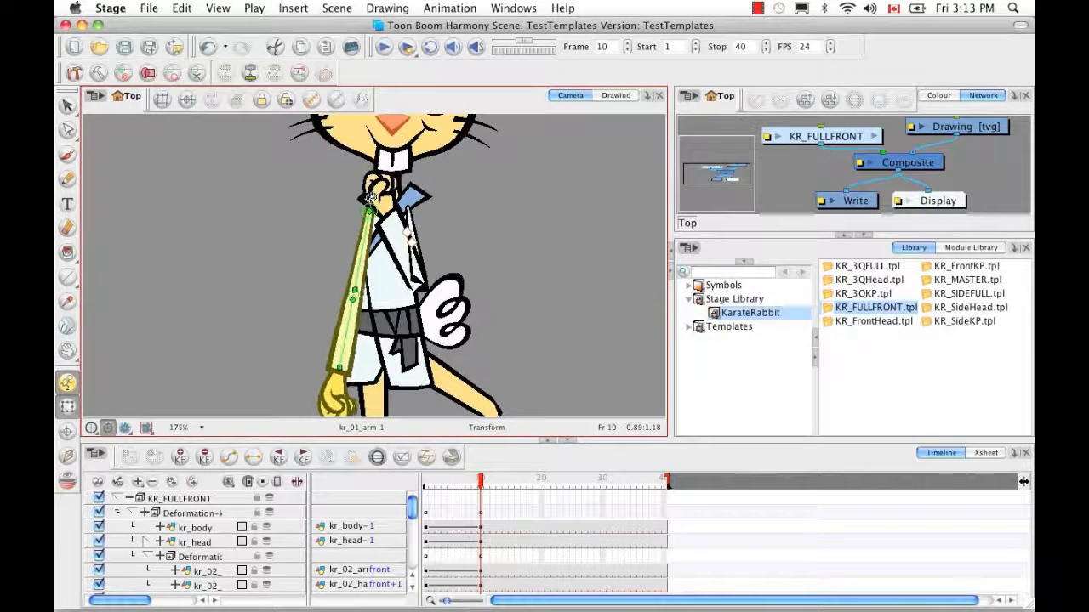
key(space)
drag(427, 341, 438, 285)
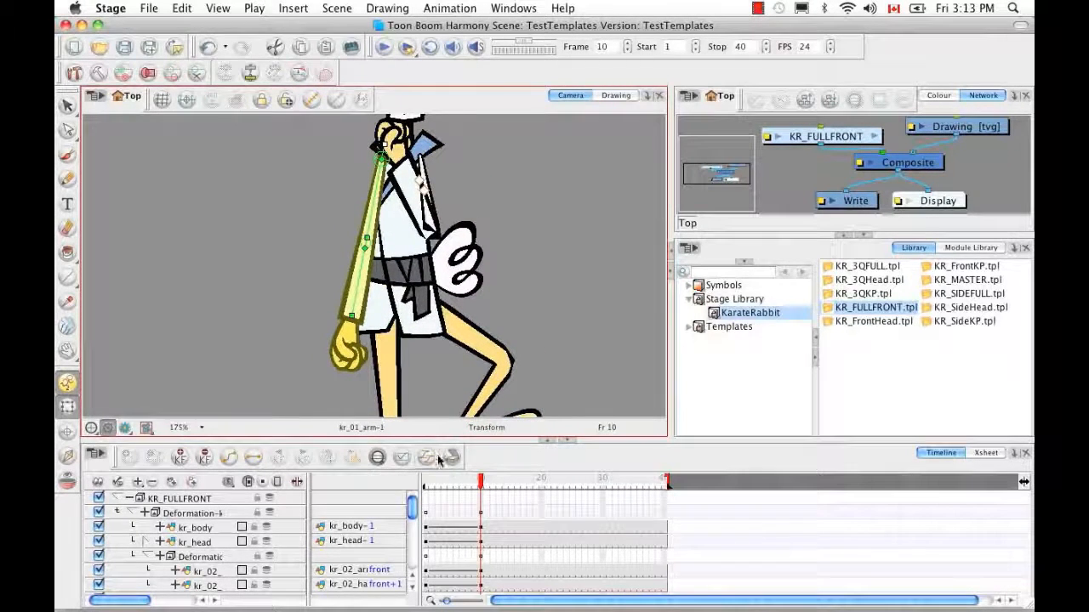
click(304, 350)
click(354, 308)
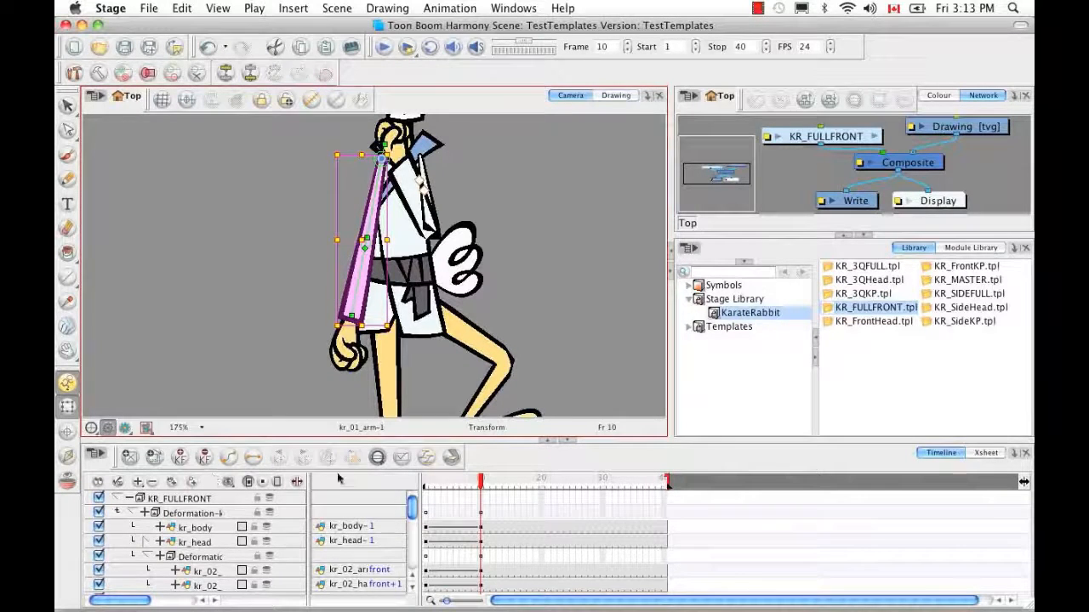
click(376, 458)
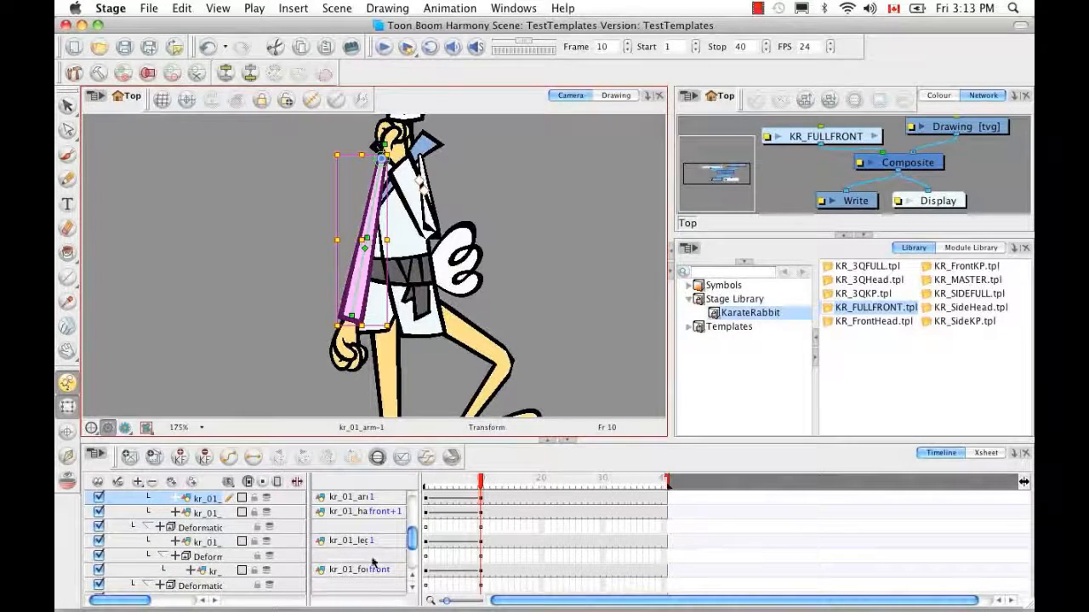
Set kr_01_arm's Position Pos z to 0 in the Timeline
click(412, 578)
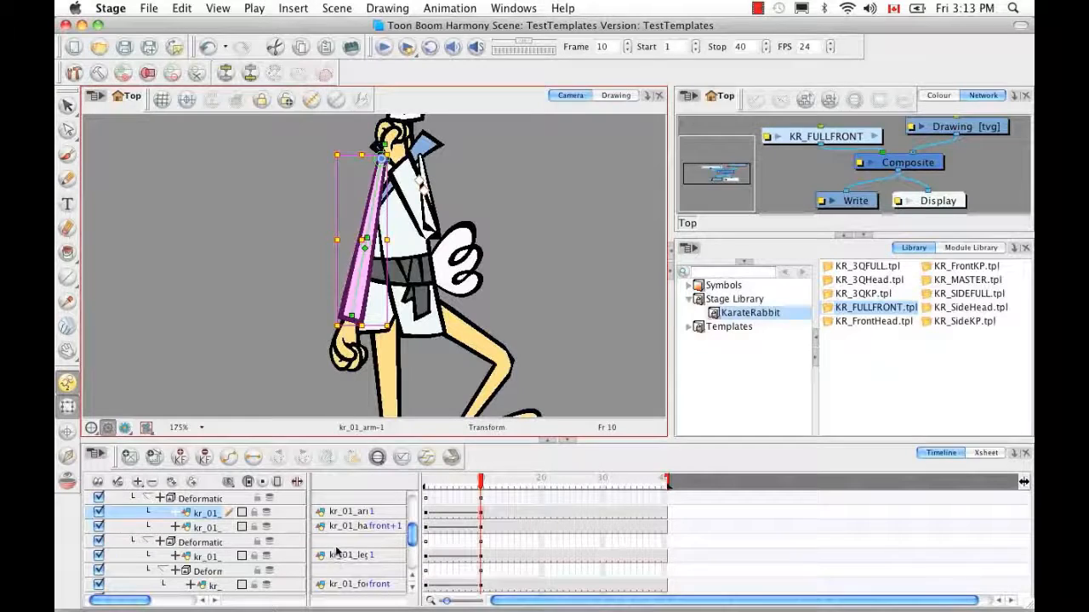
click(176, 513)
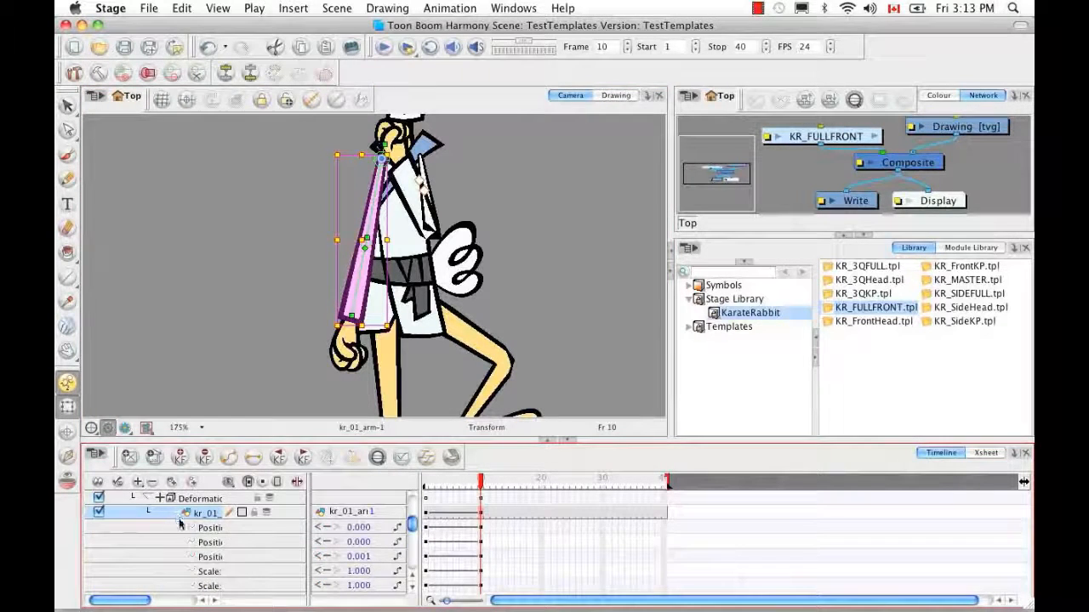
scroll(195, 545, right, 5)
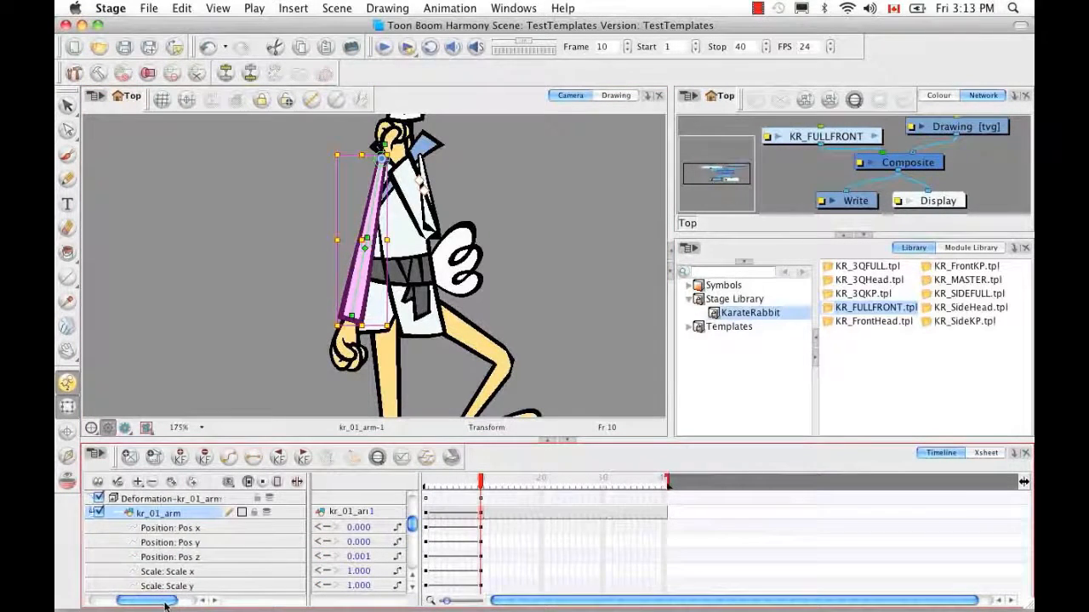
click(360, 556)
text(0)
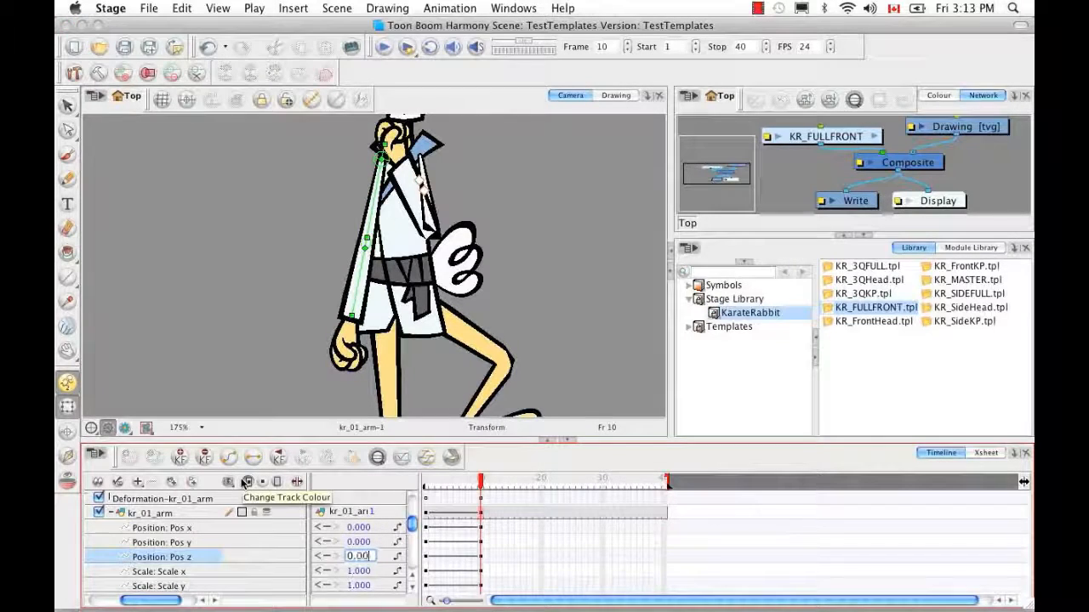
key(Return)
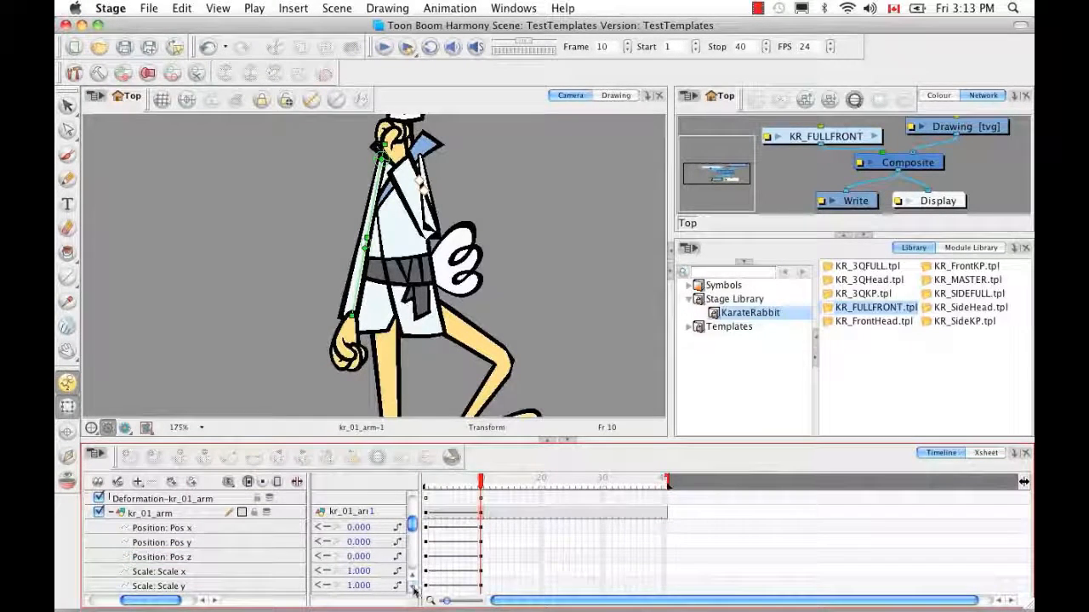
Set kr_01_hand's Position Pos z to 0 and select the hand layer
scroll(415, 589, down, 5)
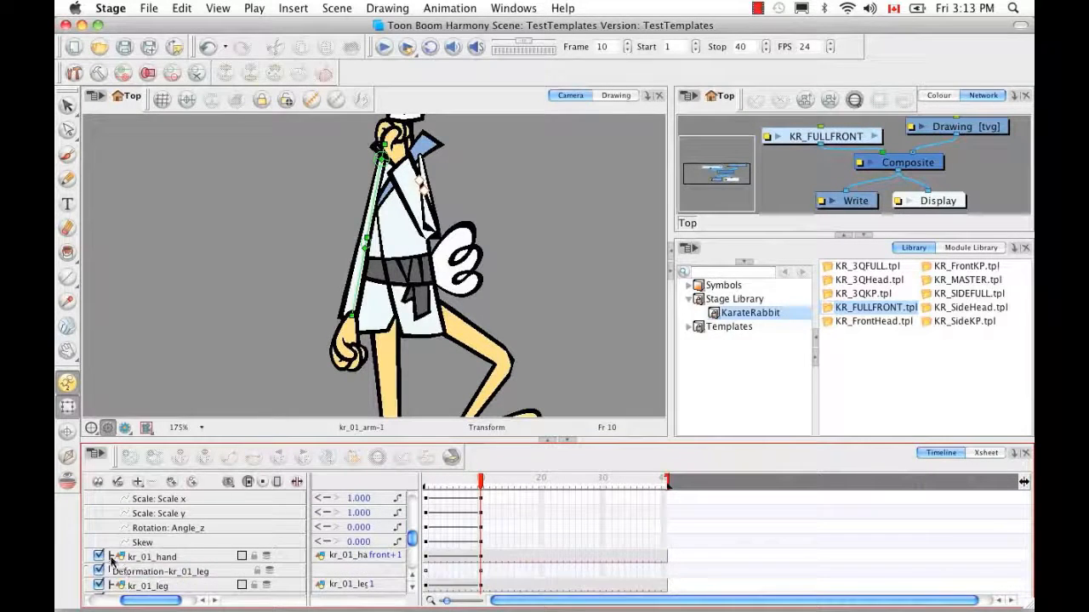
click(111, 556)
scroll(408, 598, down, 3)
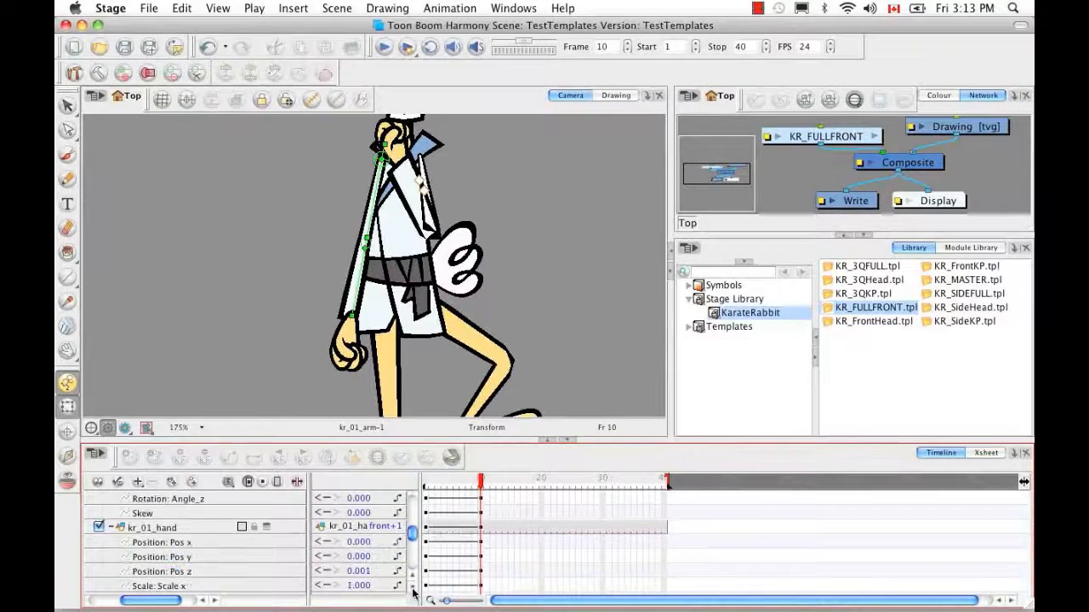
click(364, 557)
double_click(359, 558)
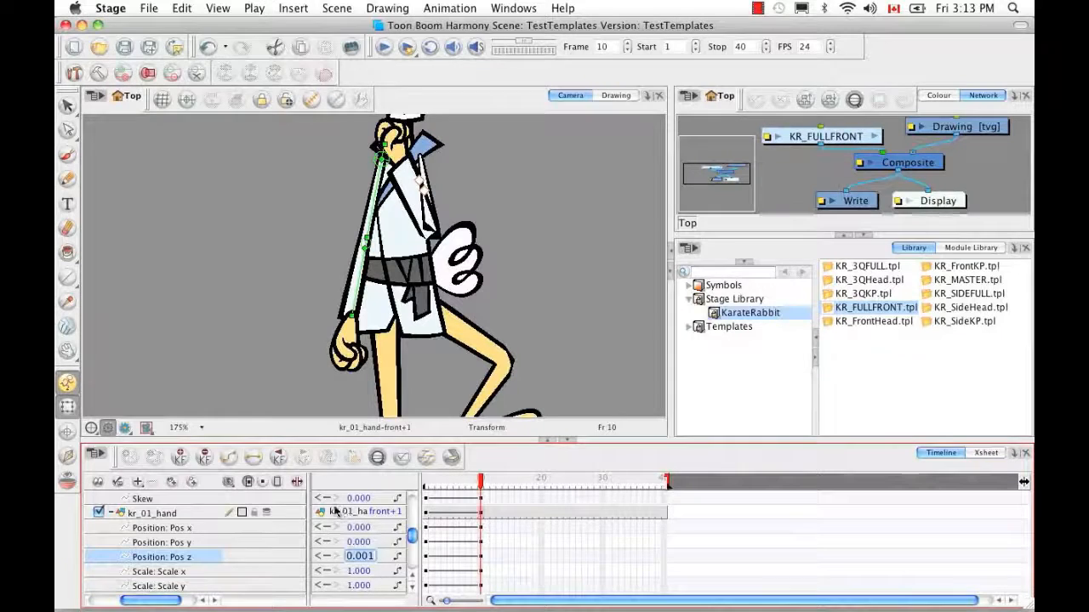
text(0.0)
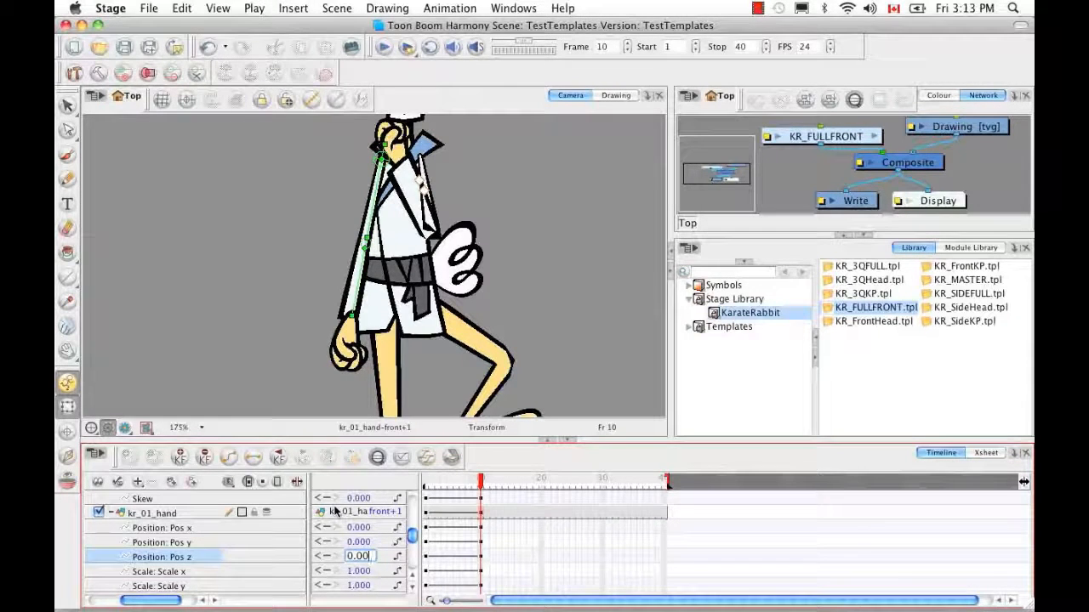
key(Return)
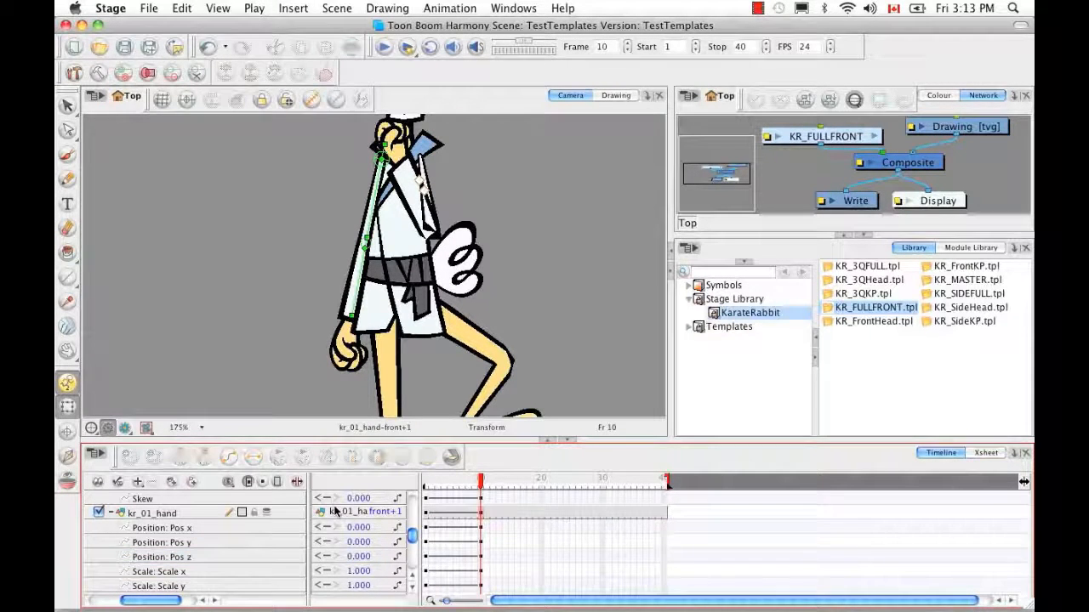
click(383, 513)
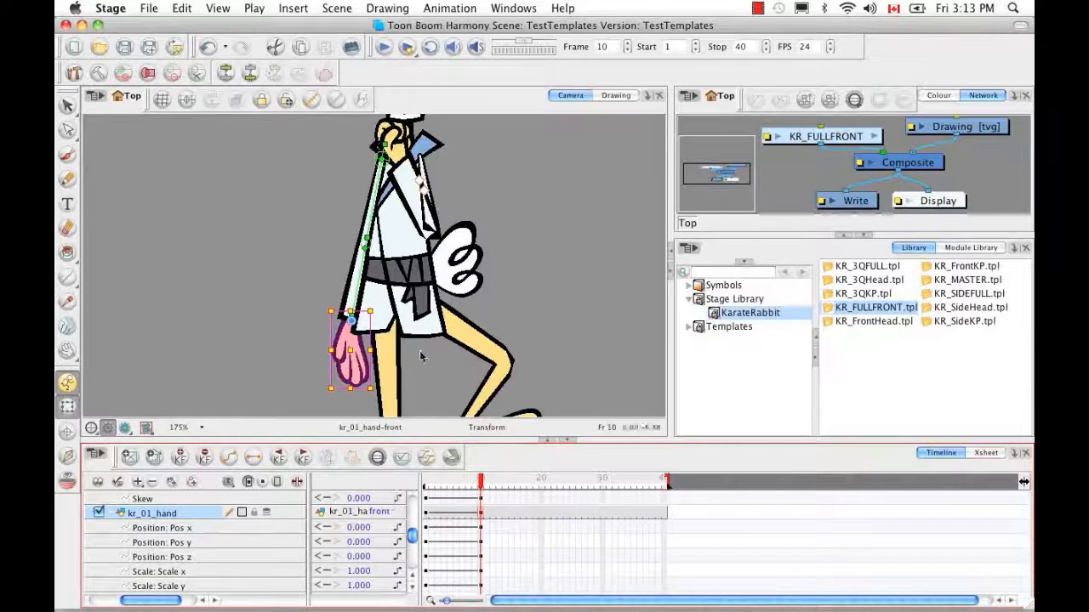
Turn the back hand at the wrist, then bend the kr_02 front arm down so the fist rests by the hip
drag(379, 310, 383, 318)
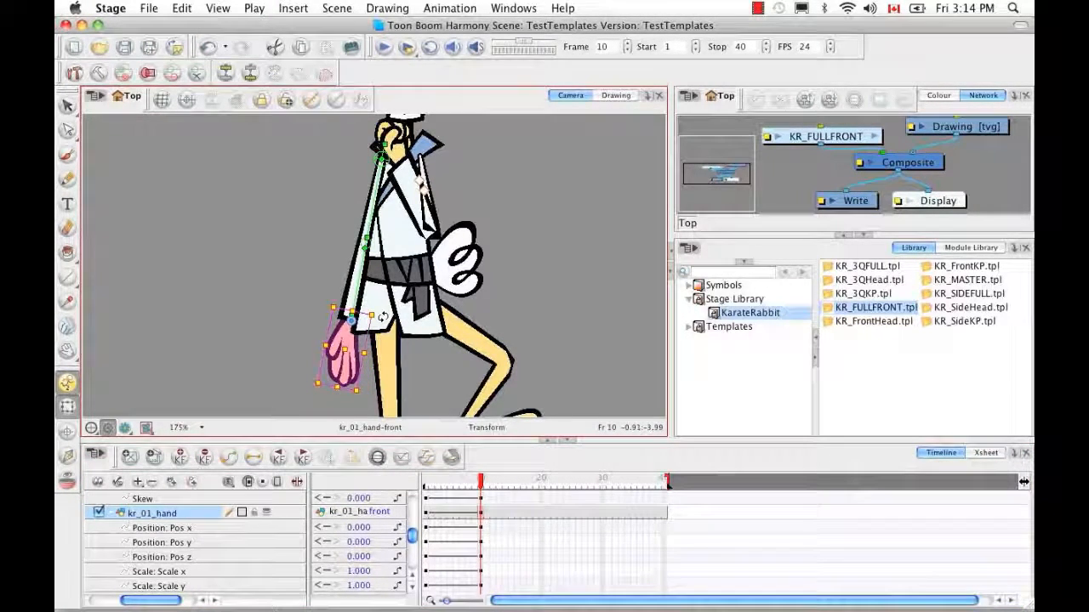
click(491, 255)
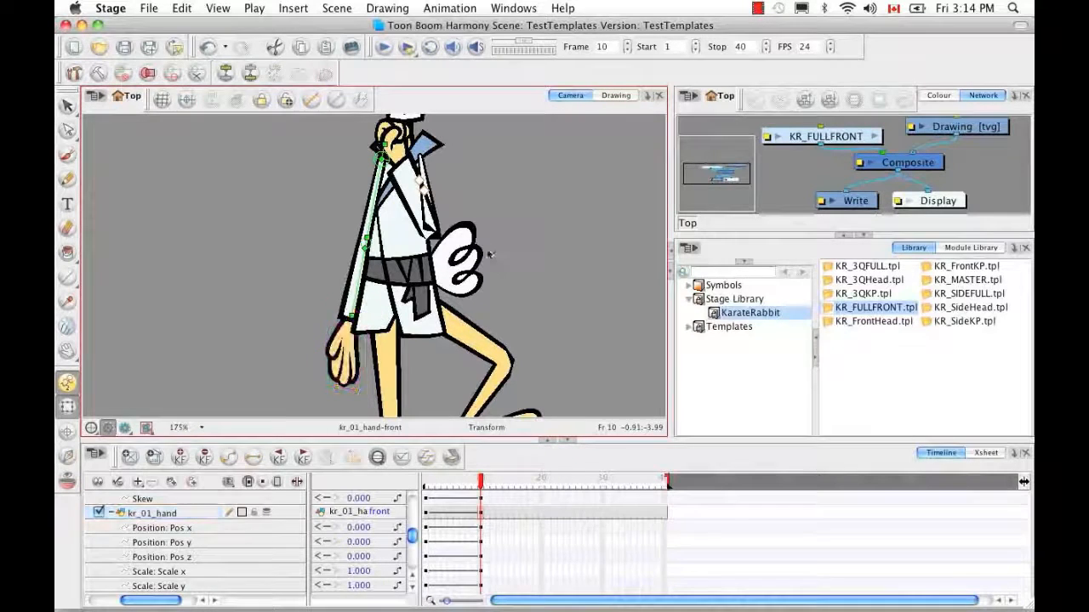
click(423, 170)
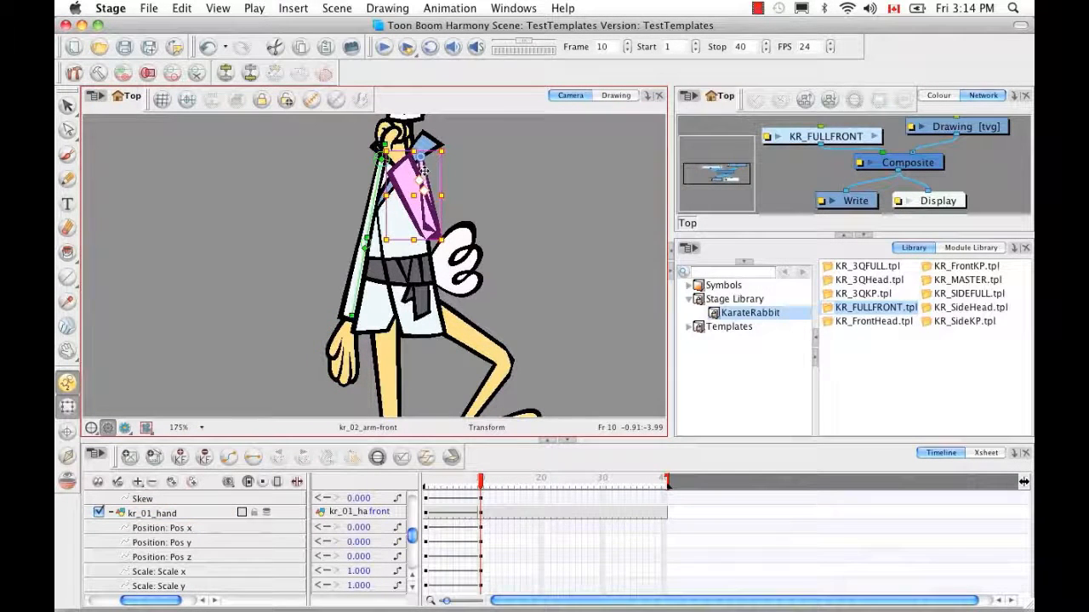
click(426, 173)
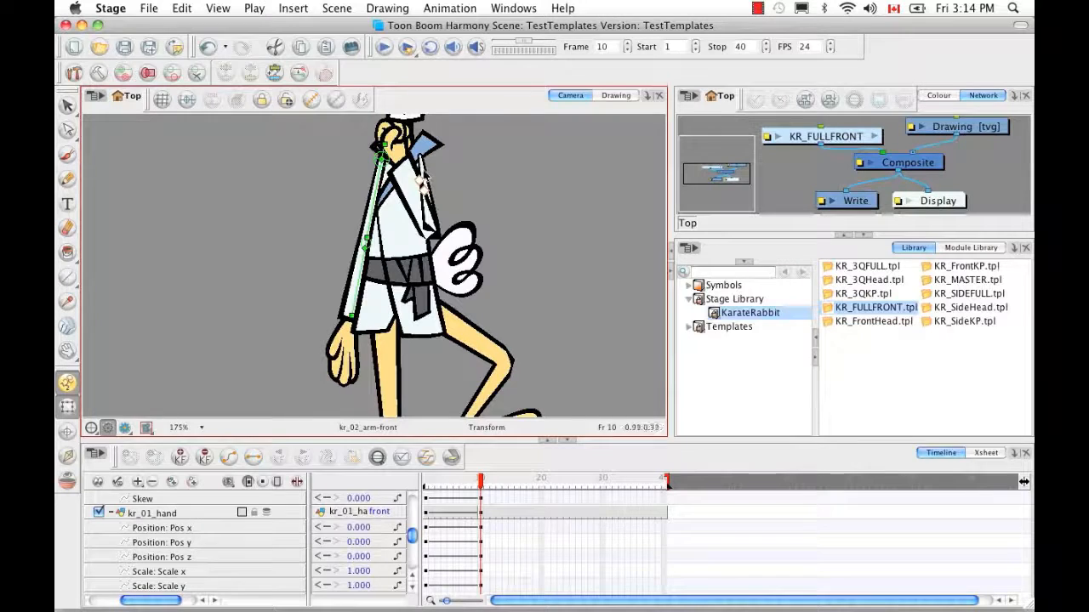
click(313, 101)
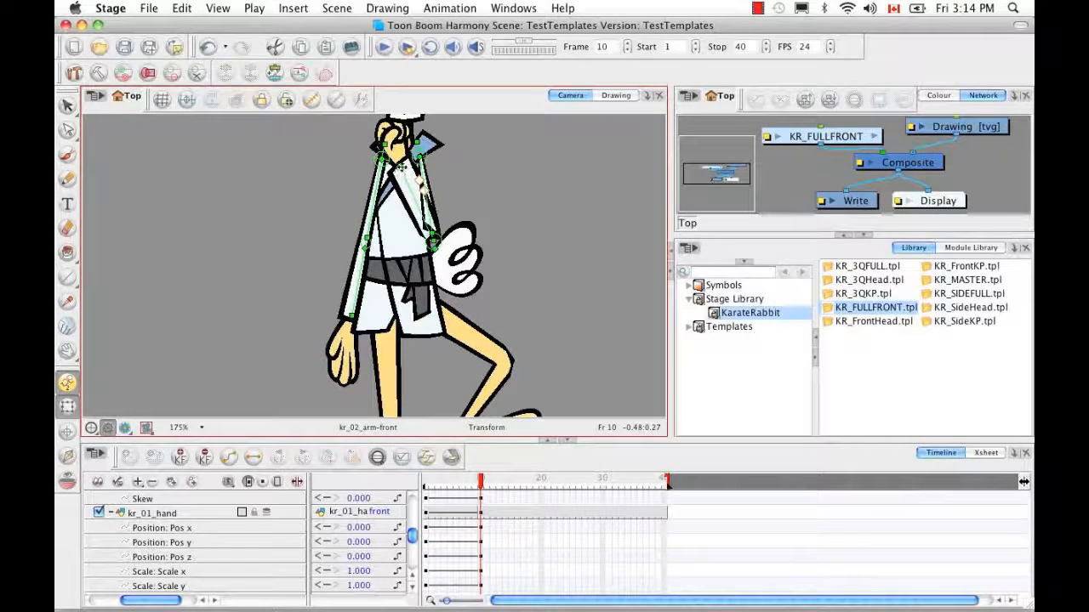
drag(406, 173, 450, 314)
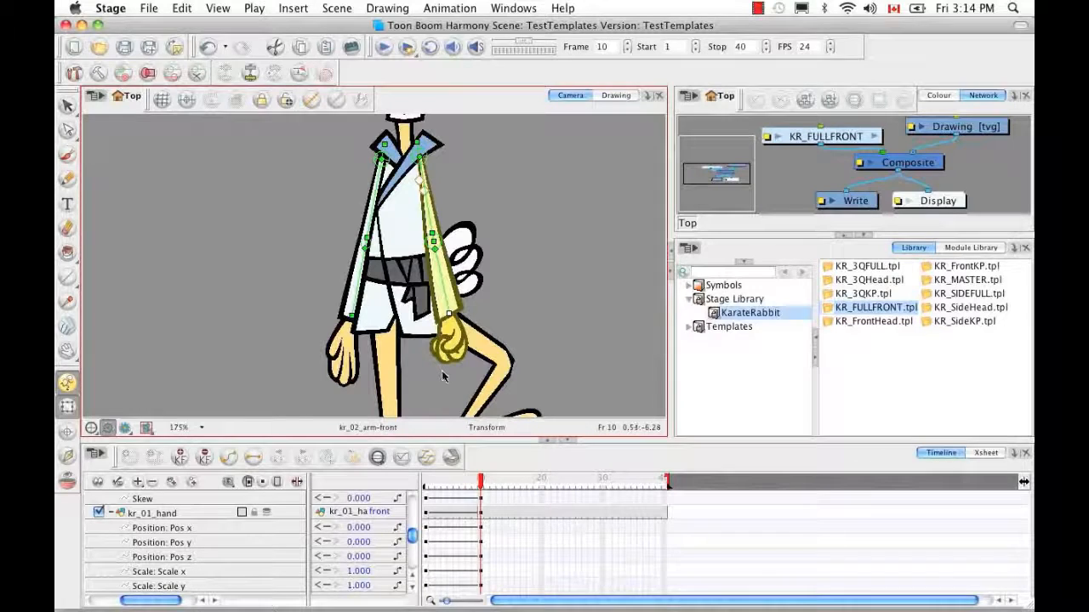
Expand kr_02_arm in the Timeline and give its Pos z a value of -0.001
click(481, 308)
click(456, 308)
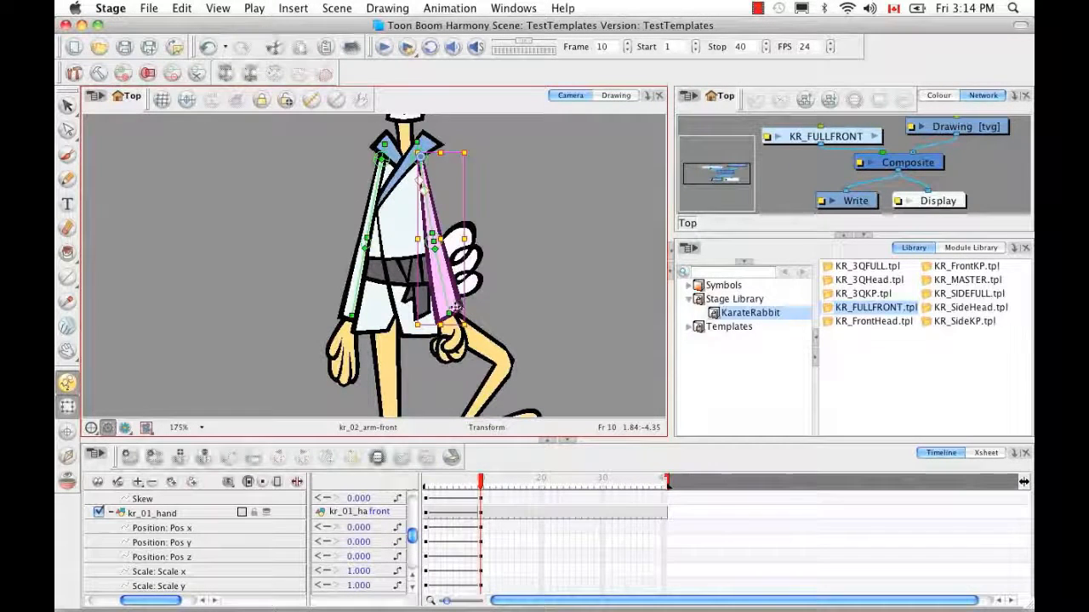
click(377, 460)
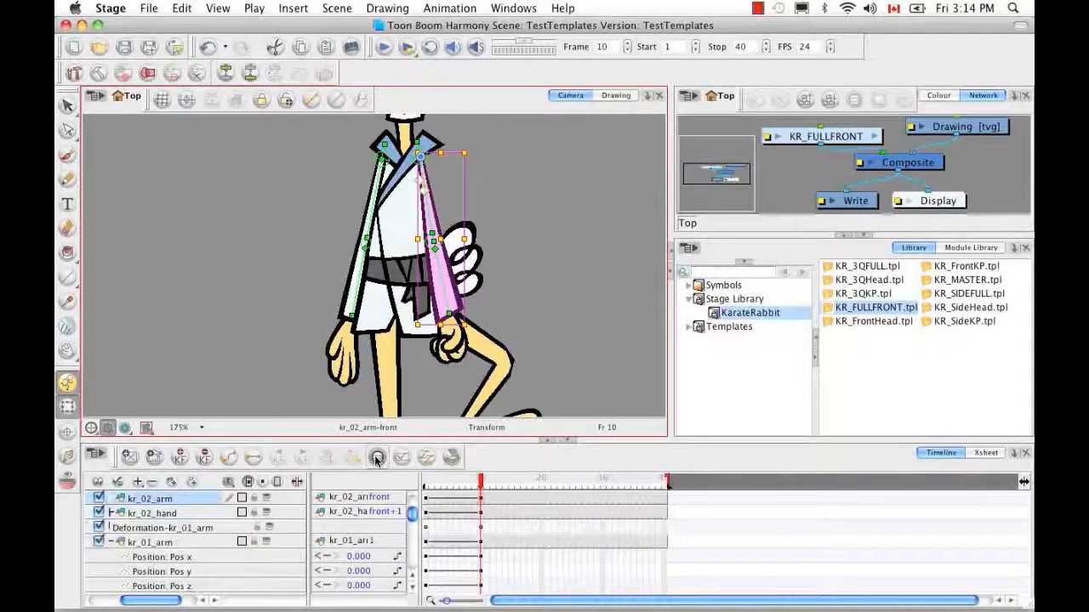
click(111, 543)
drag(148, 602, 136, 603)
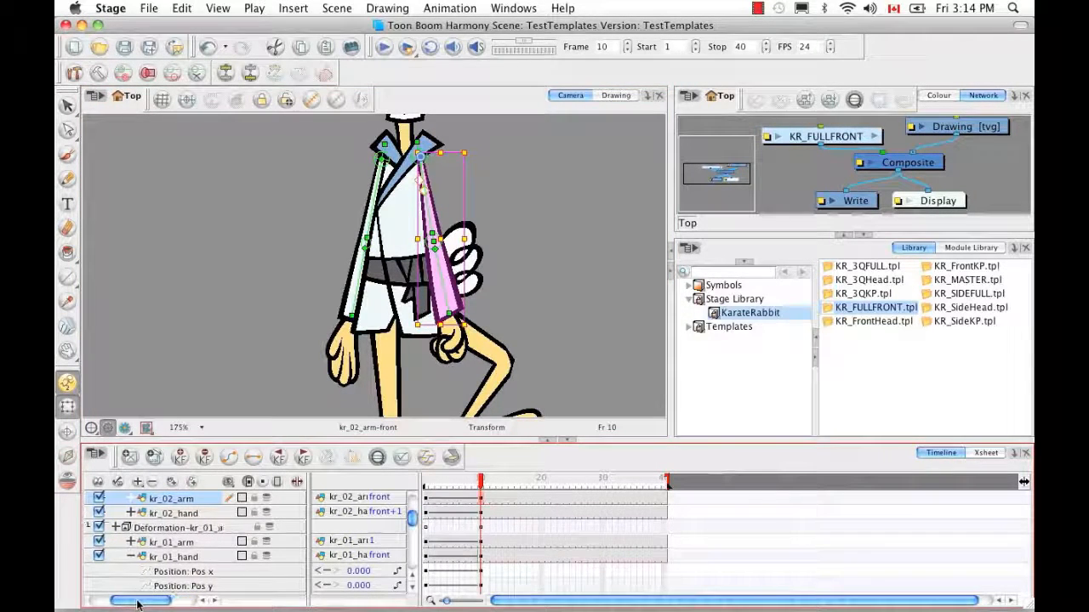
click(129, 557)
click(130, 499)
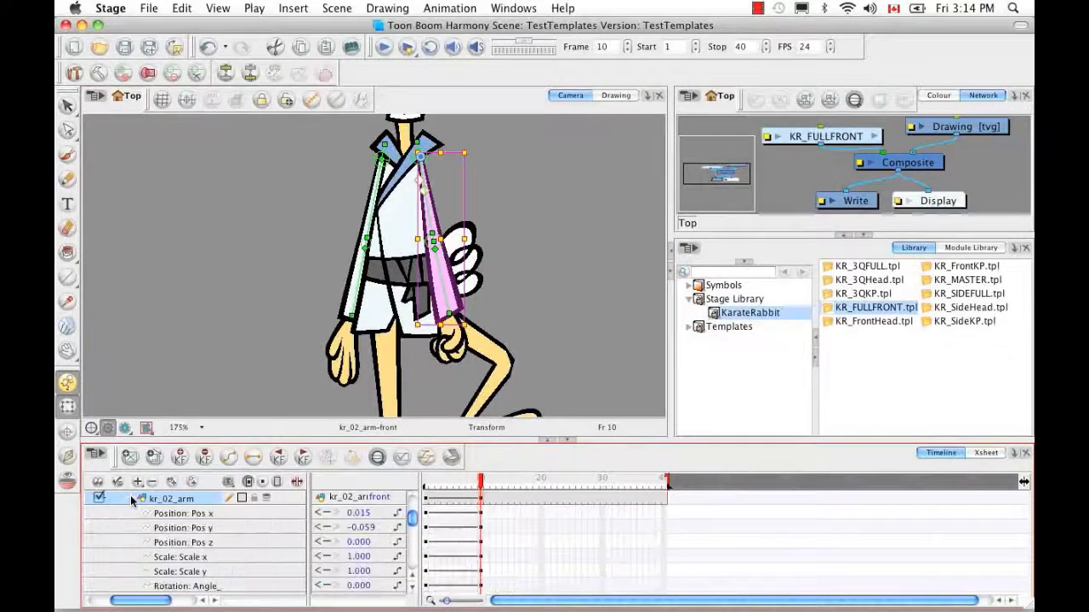
click(209, 542)
double_click(358, 542)
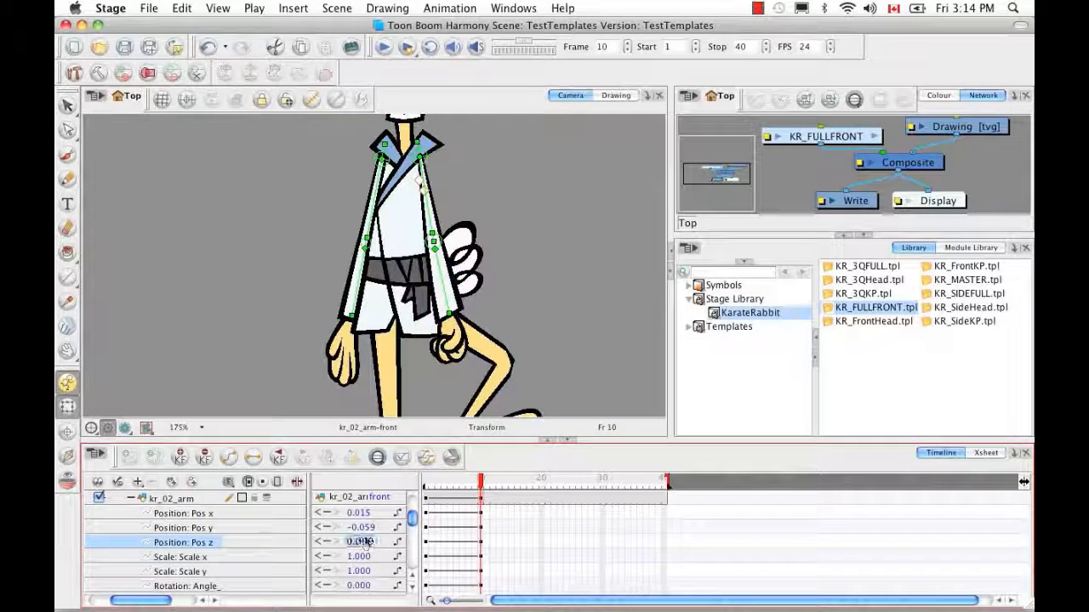
text(-)
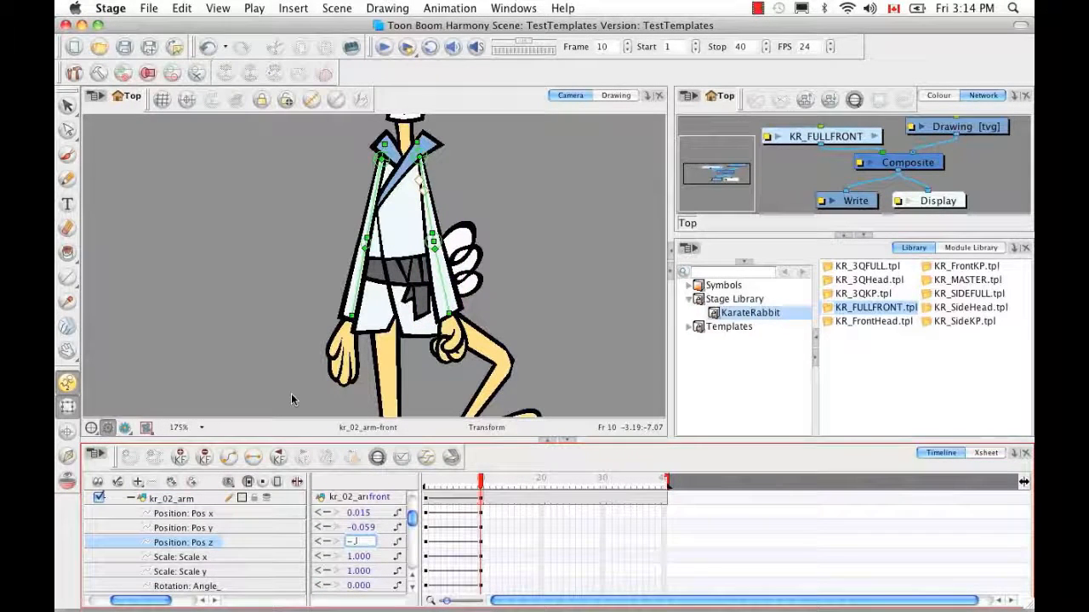
text(0.001)
key(Return)
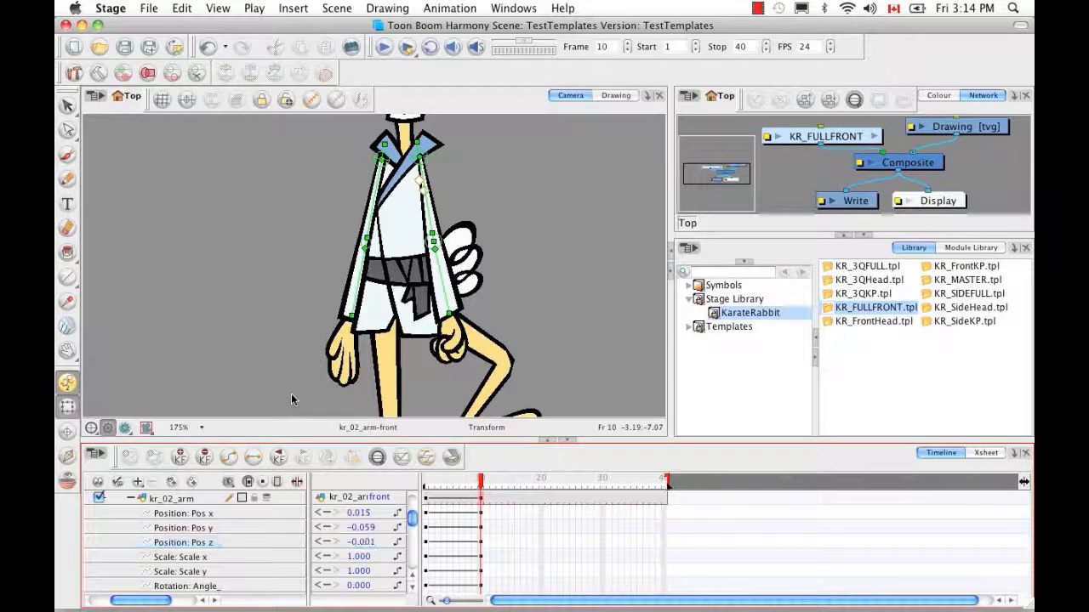
click(459, 340)
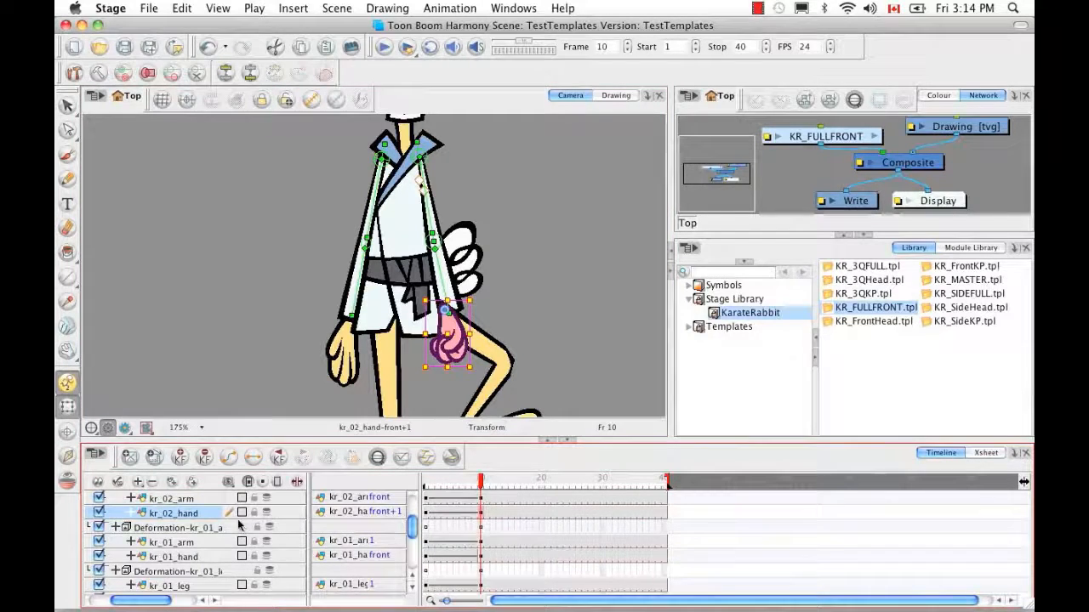
Set kr_02_hand's Position Pos z to -0.001
click(130, 513)
double_click(357, 557)
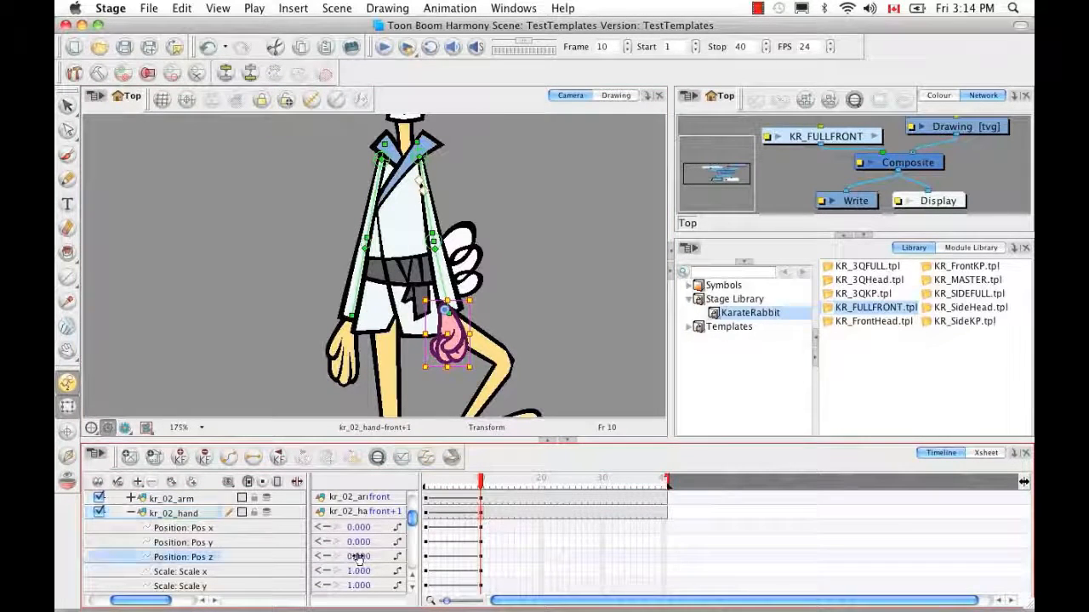
text(-)
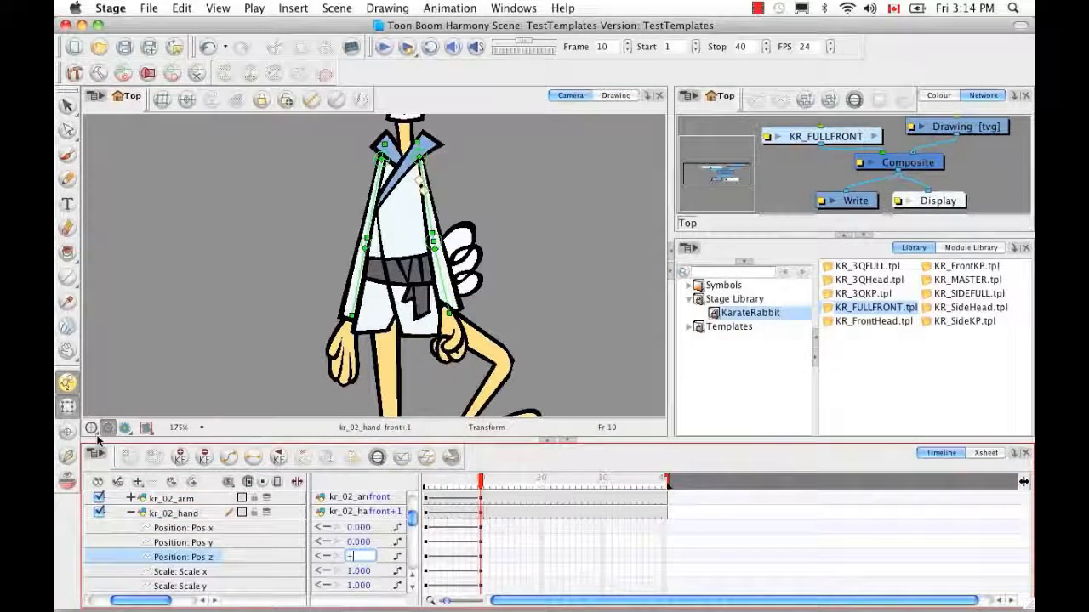
text(0.001)
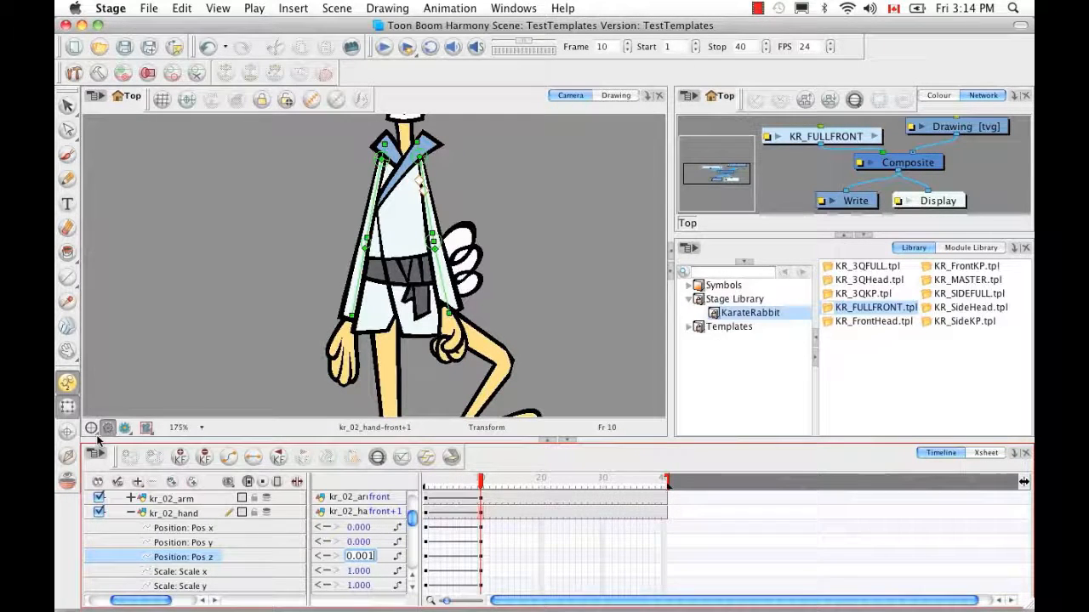
key(Return)
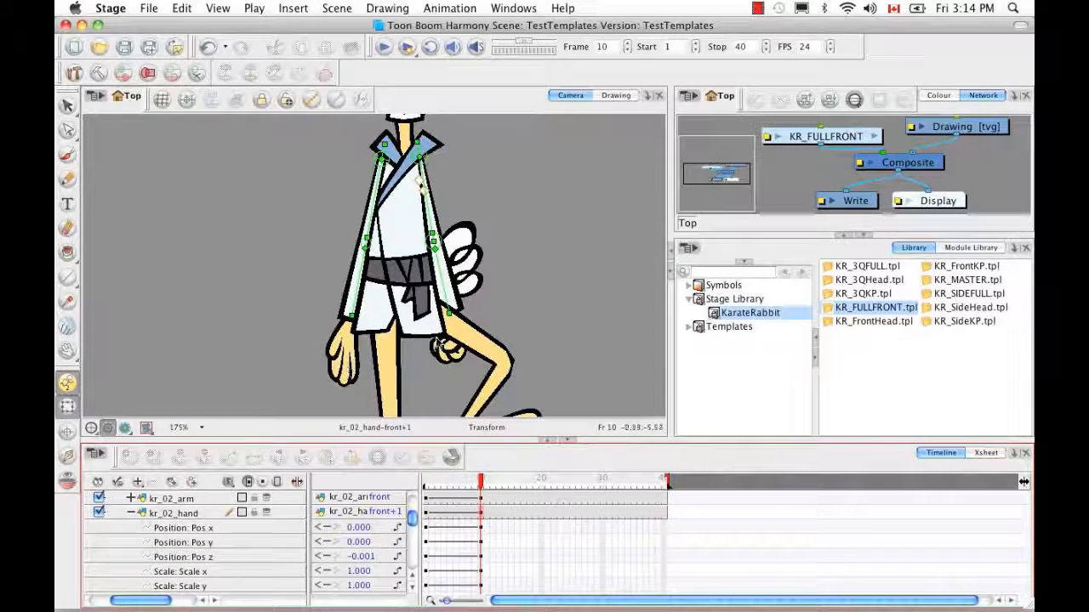
Swap kr_02_hand to its kr_02_hand-front open drawing and frame the whole character
click(380, 512)
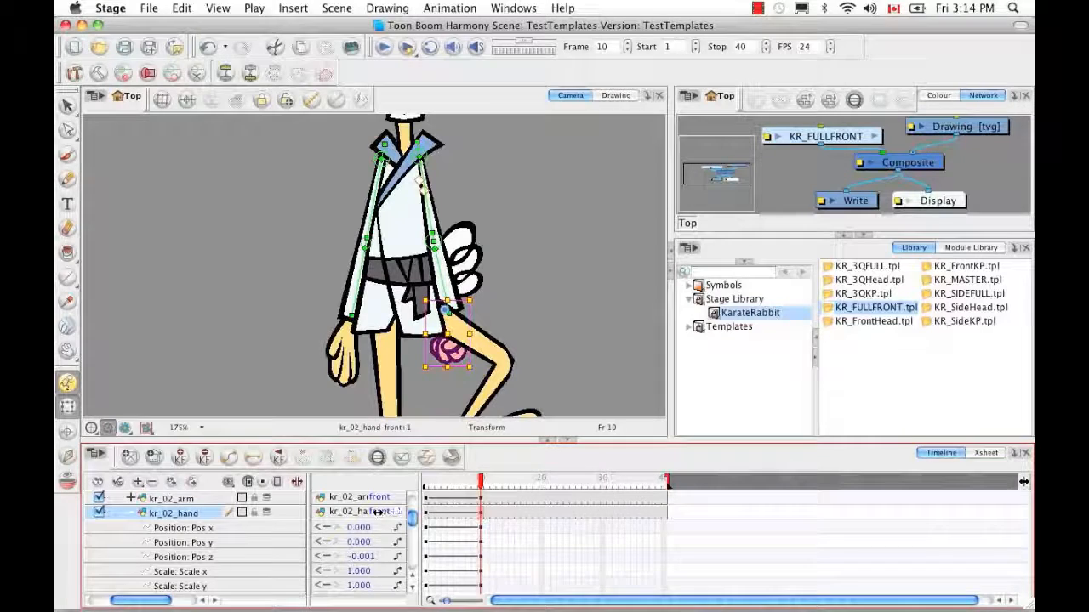
drag(379, 512, 387, 517)
click(526, 322)
drag(522, 348, 524, 321)
key(1)
key(1)
key(1)
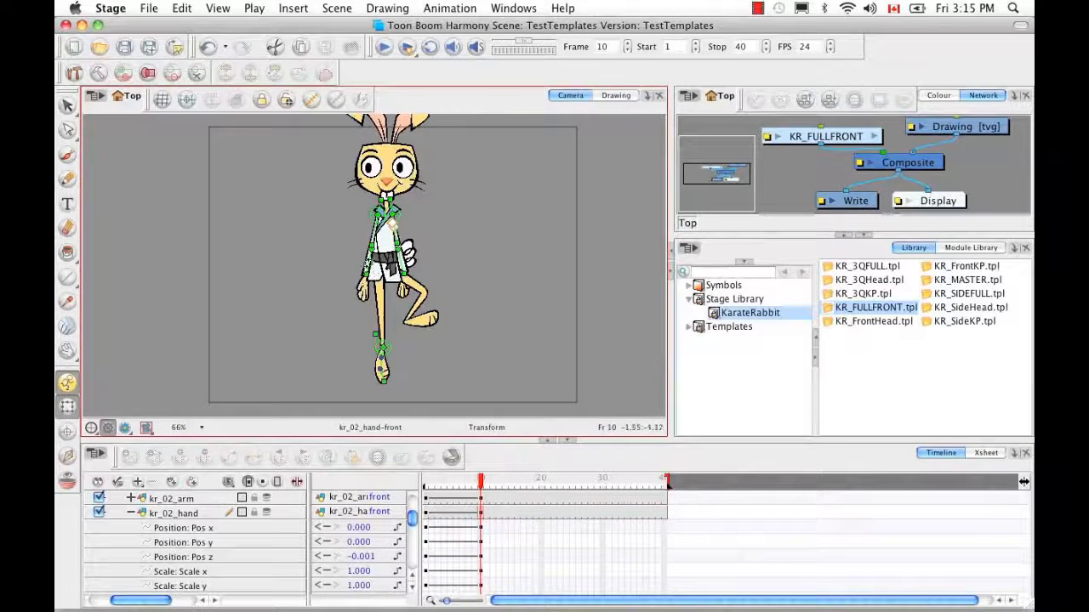
Drag the open front hand down beside the thigh
click(364, 271)
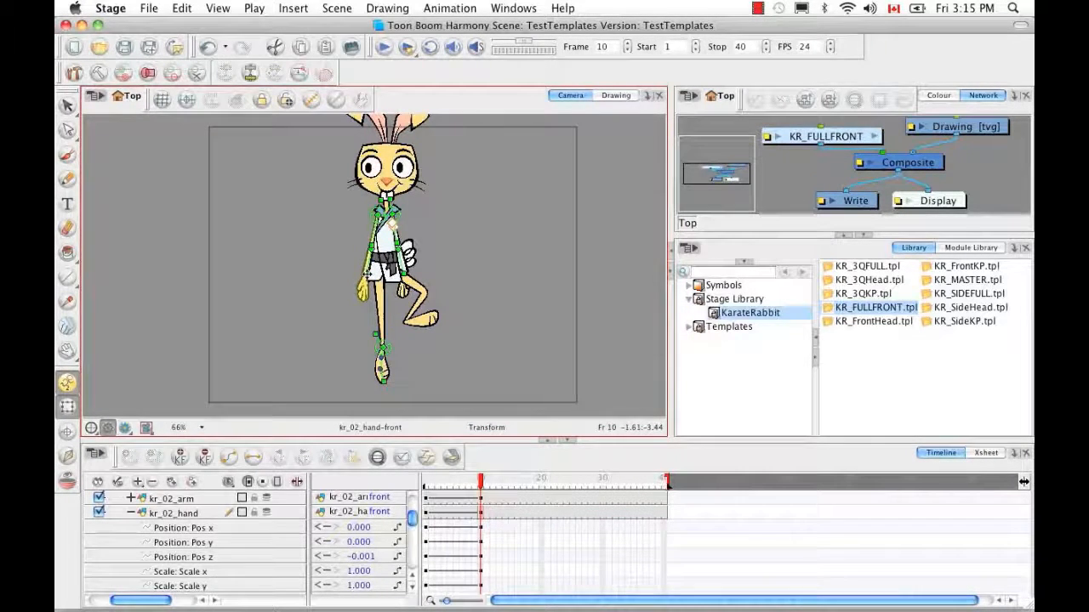
drag(366, 278, 364, 293)
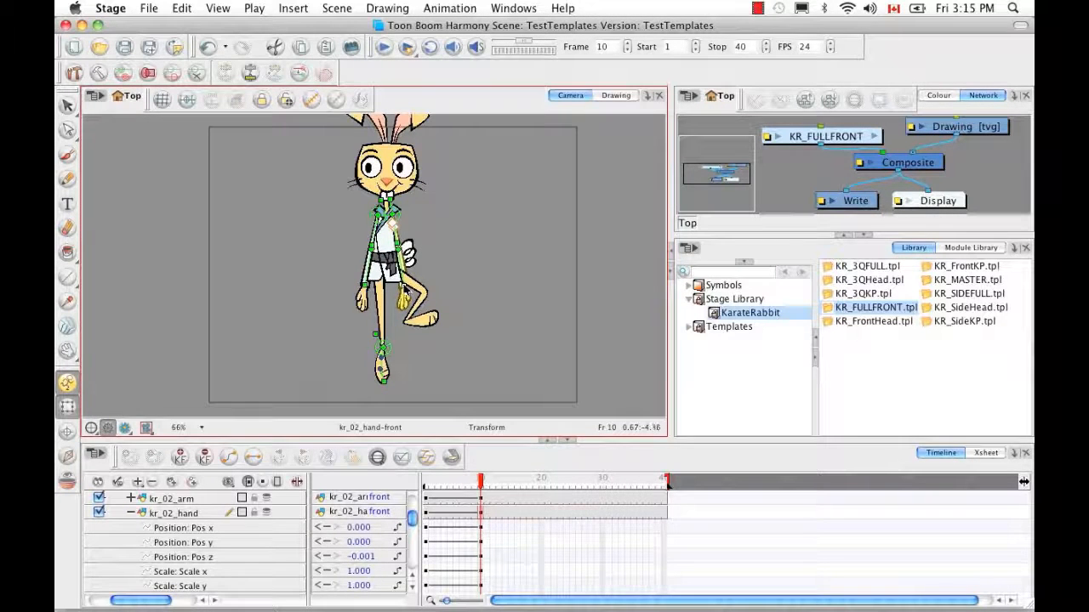
click(223, 188)
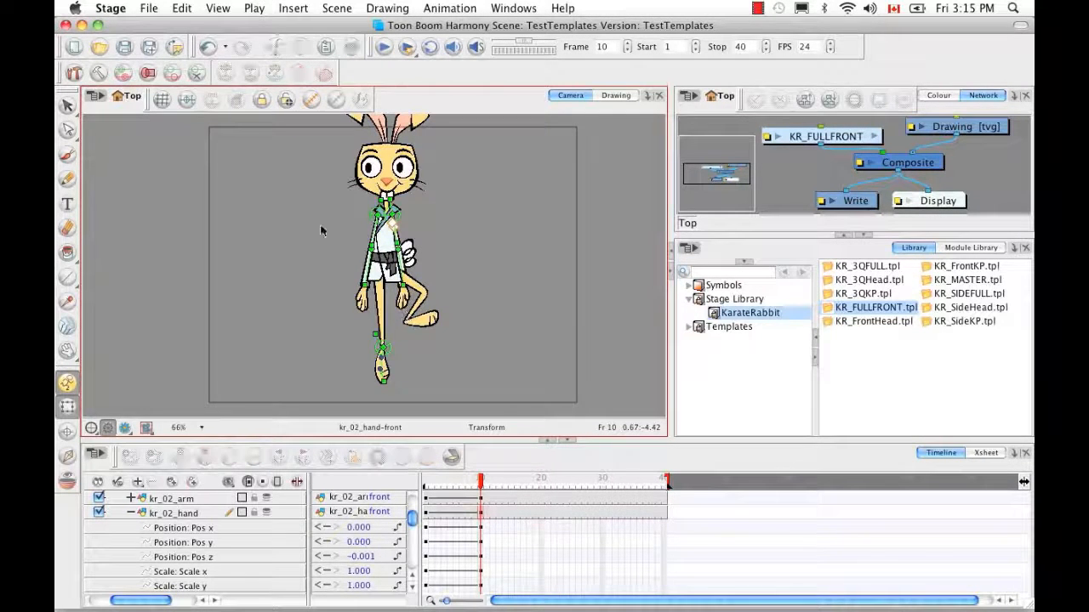
Rotate the front hand at the wrist so its fingers hang naturally
key(2)
key(2)
drag(429, 350, 421, 306)
click(435, 303)
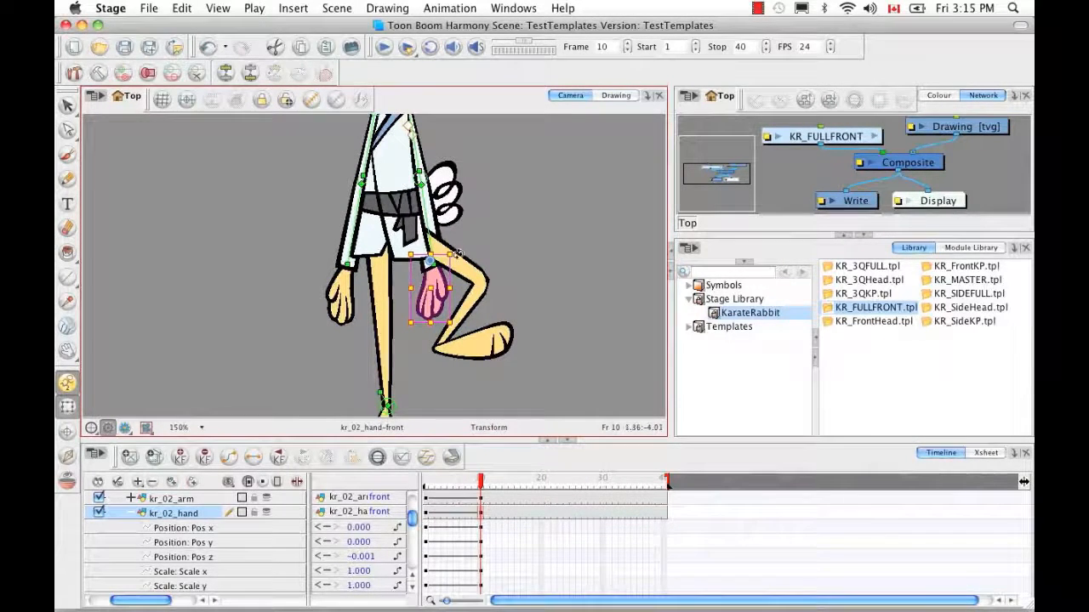
drag(456, 253, 458, 248)
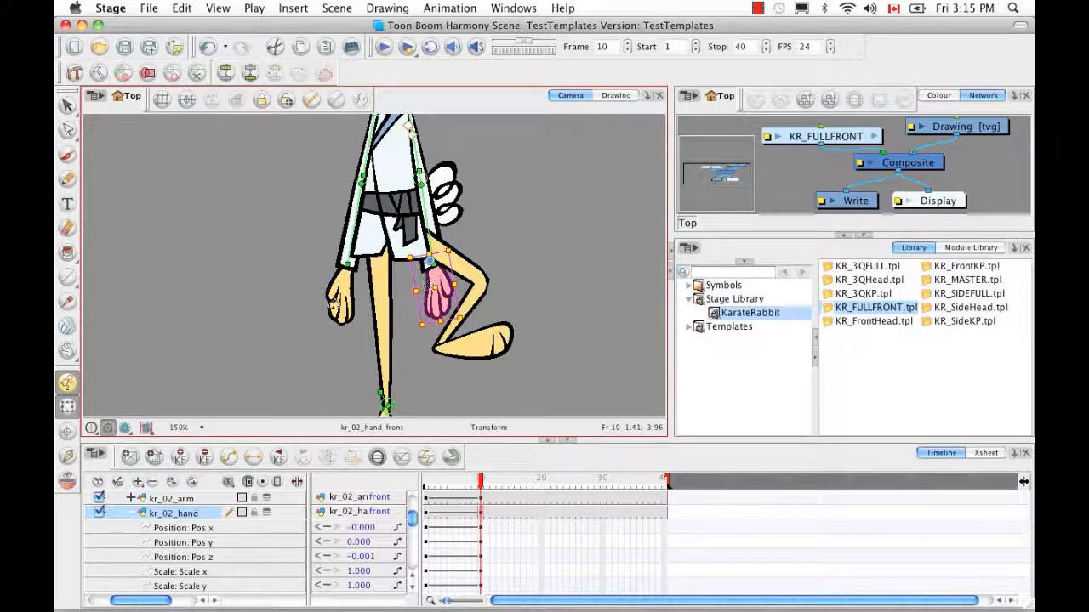
click(510, 249)
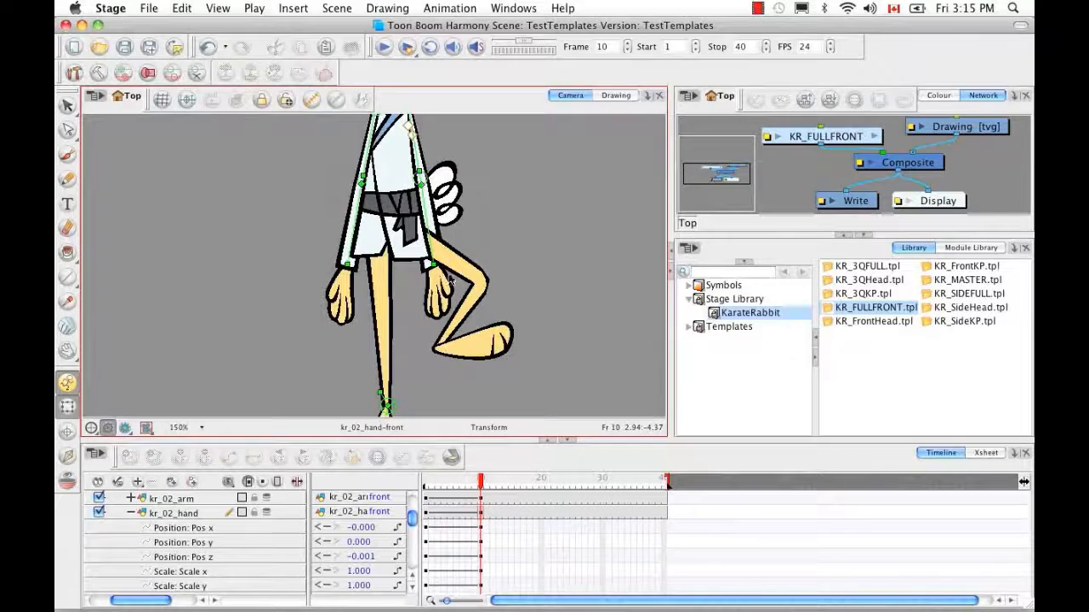
click(342, 256)
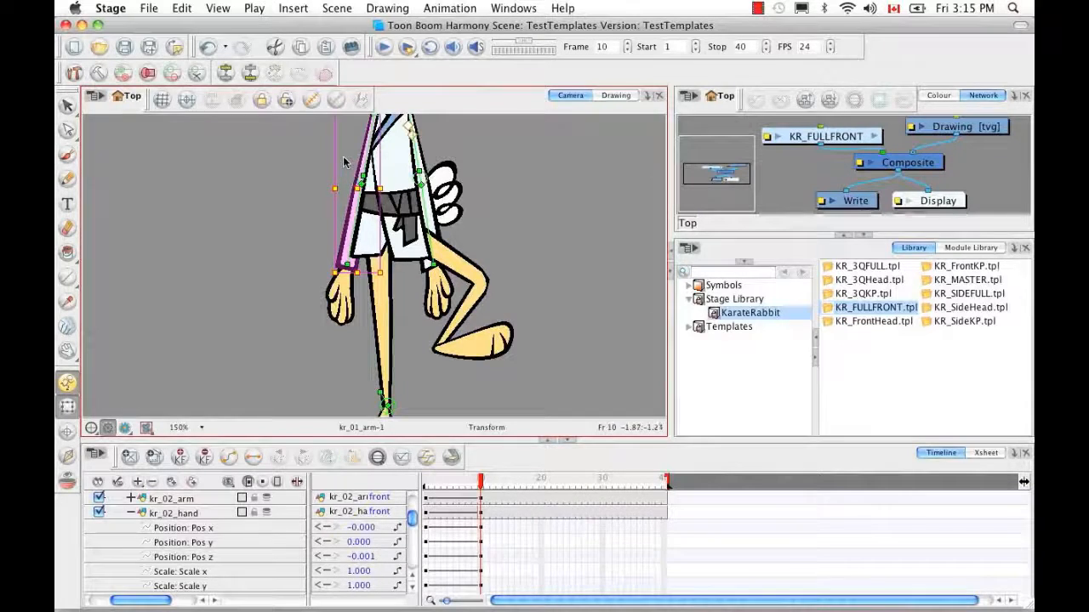
Select the back leg kr_01_leg and show its deformation controls
click(344, 295)
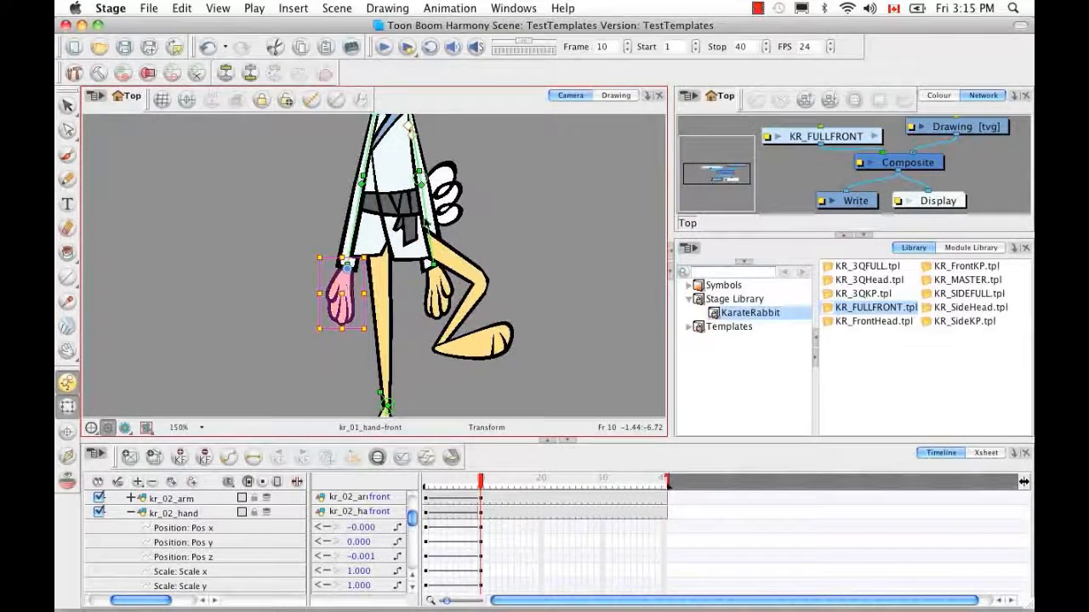
click(447, 209)
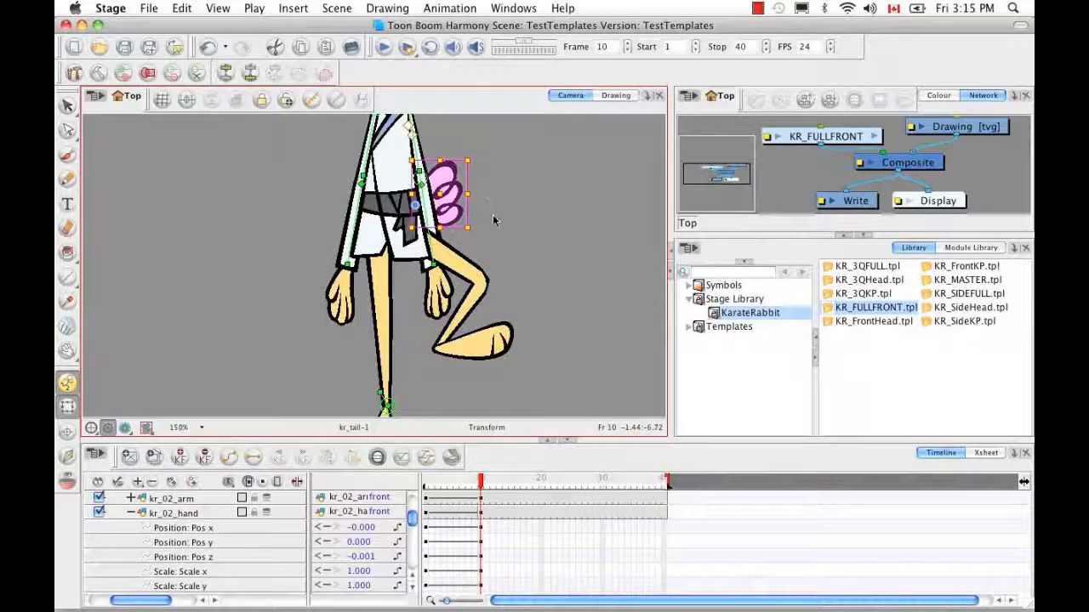
click(490, 217)
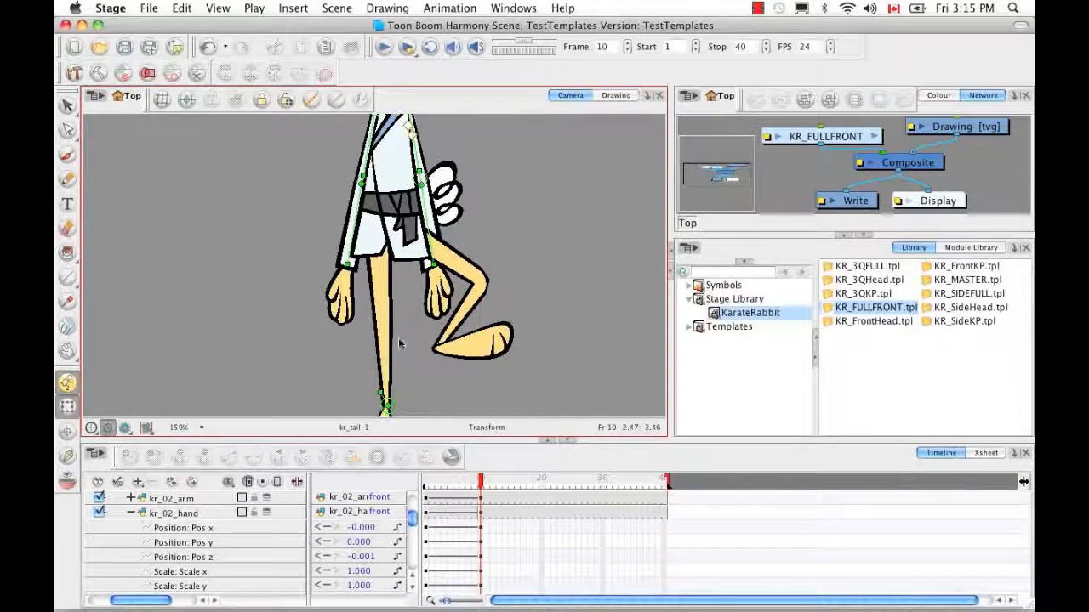
drag(402, 364, 408, 292)
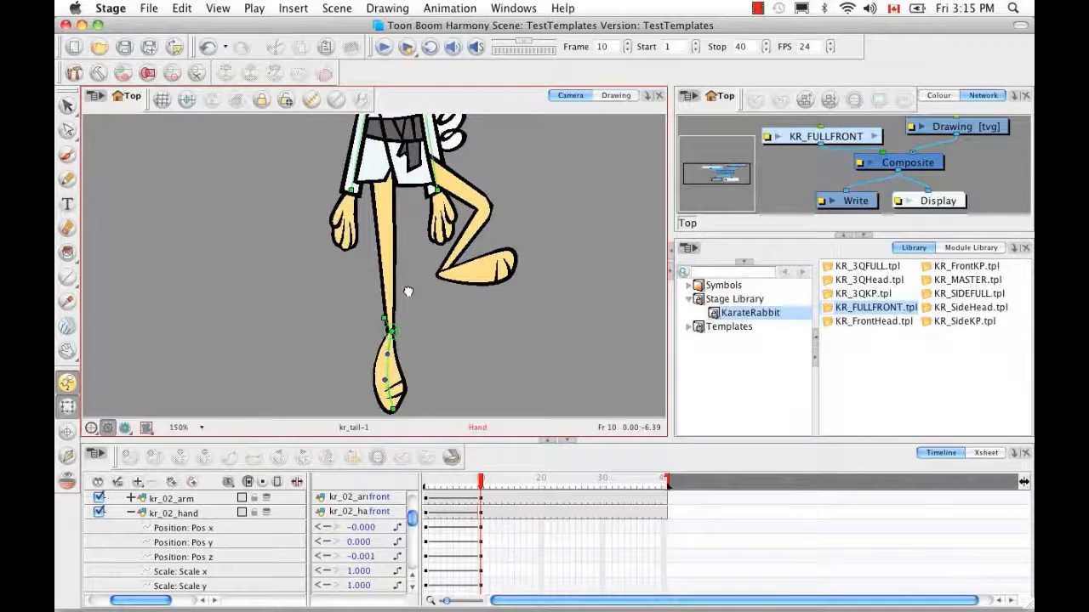
click(391, 294)
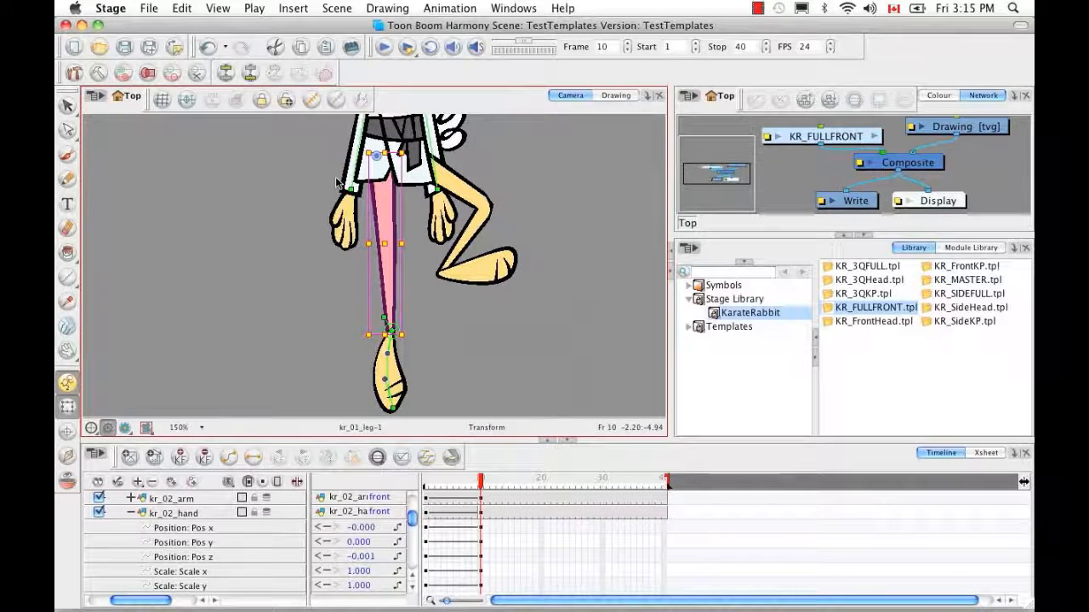
click(250, 73)
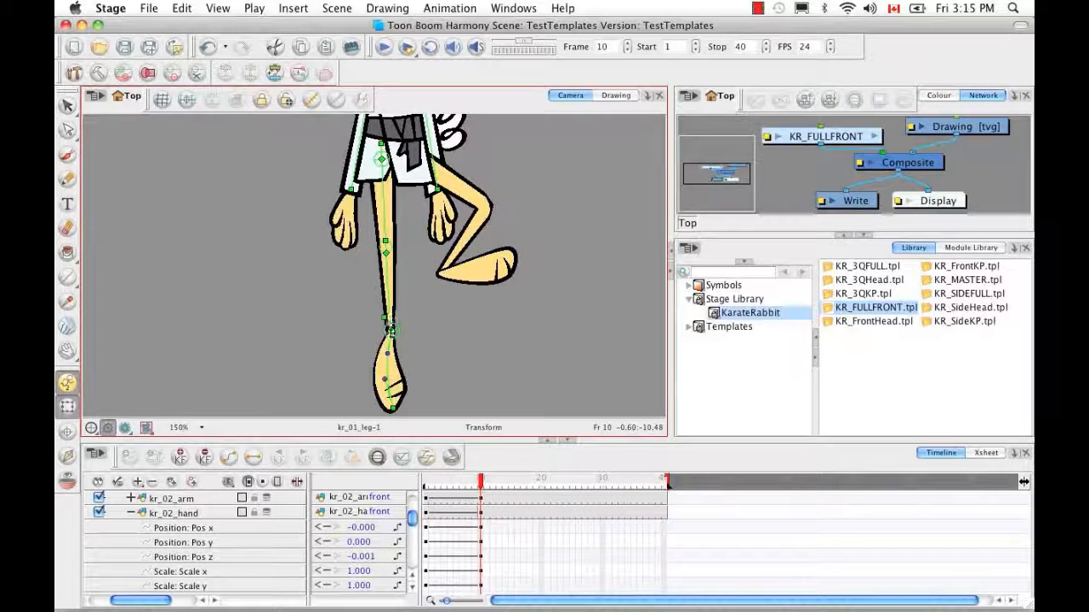
Drag the leg bone's end joint down to stretch kr_01_leg and lower the foot
click(389, 331)
click(391, 304)
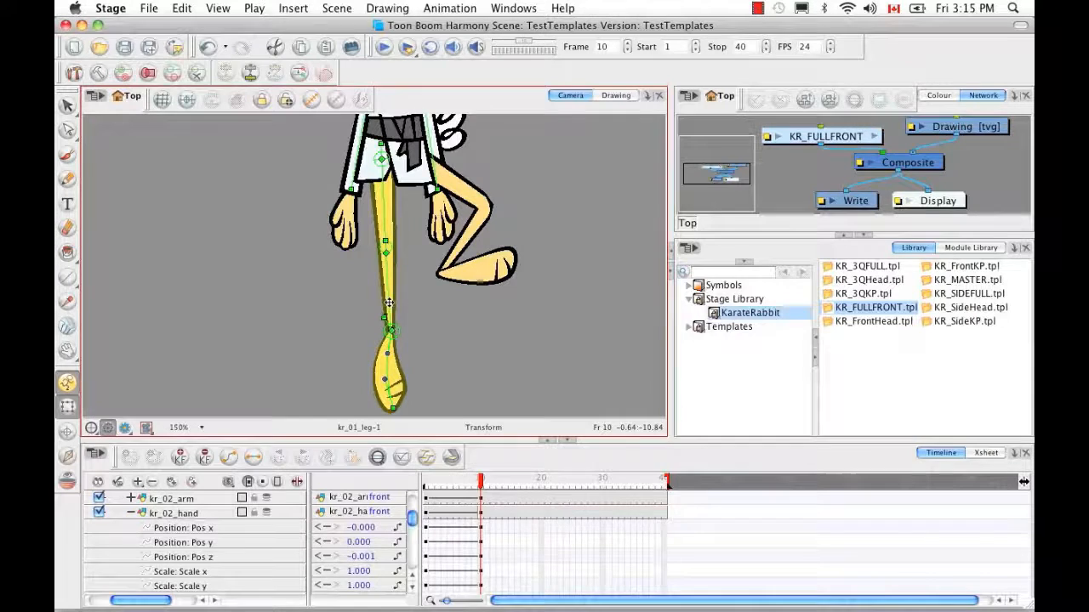
click(387, 370)
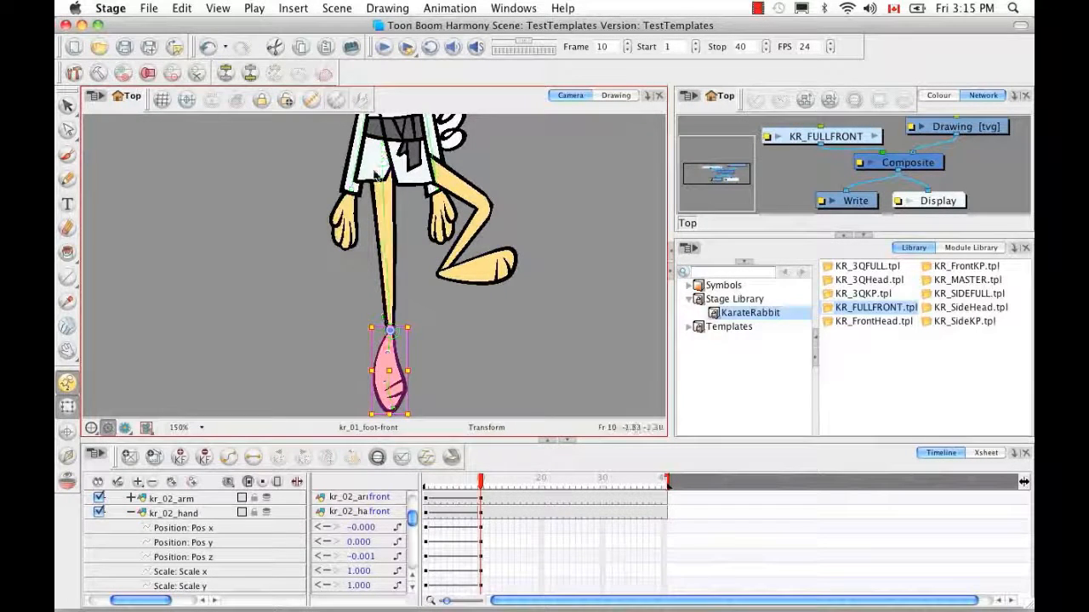
click(423, 308)
click(391, 266)
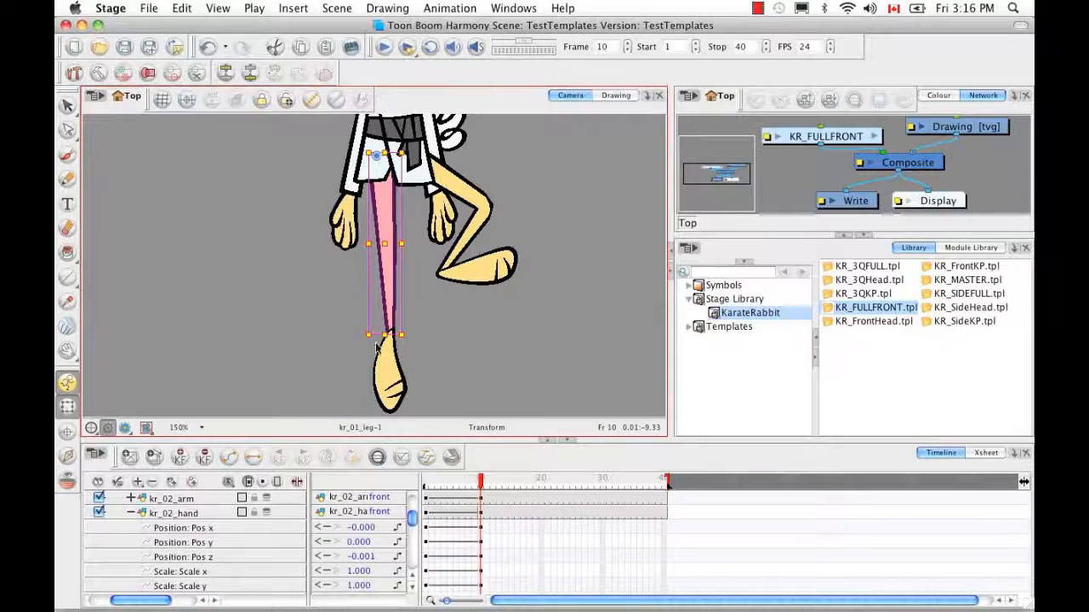
key(Escape)
click(274, 72)
drag(389, 332, 390, 349)
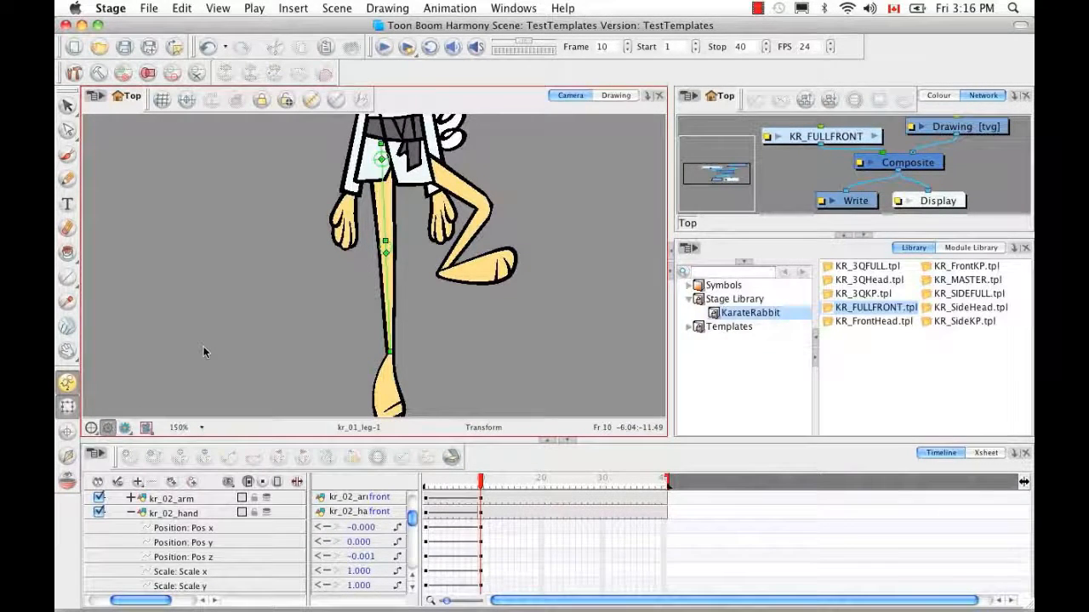
key(1)
key(1)
key(1)
key(1)
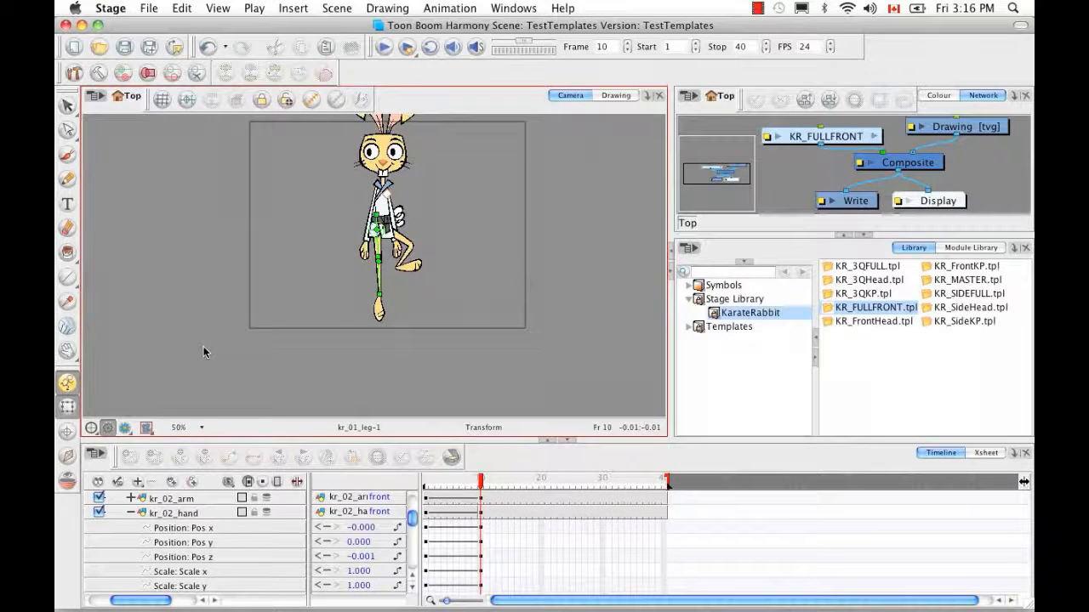
Zoom the Camera view out and collapse the rabbit's layer hierarchy in the Timeline
key(1)
drag(353, 261, 350, 319)
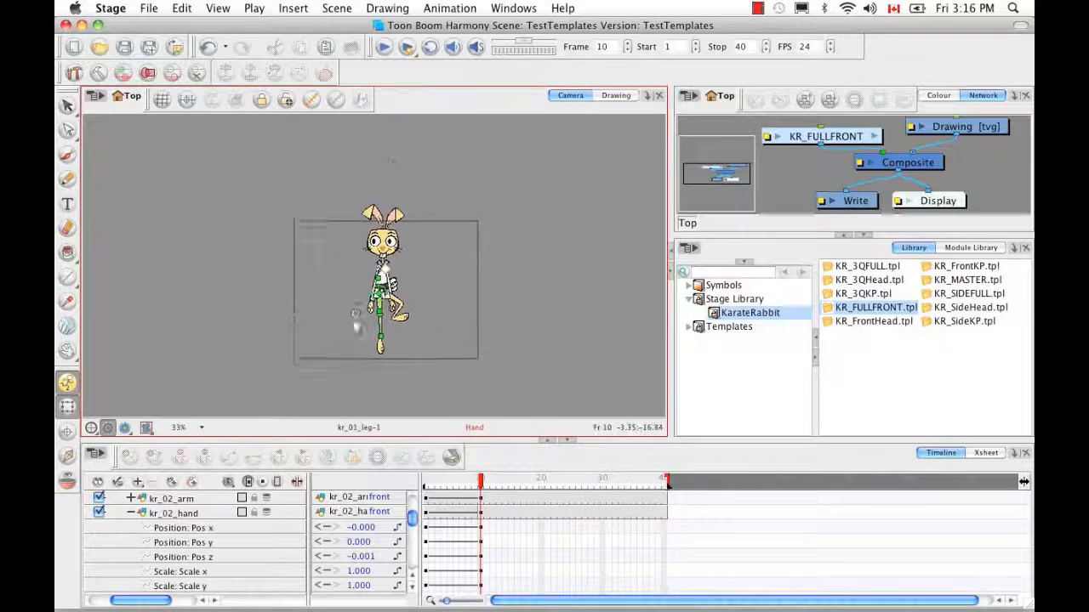
mouse_move(481, 480)
mouse_down()
mouse_move(423, 480)
mouse_move(504, 480)
mouse_move(399, 480)
mouse_move(481, 481)
mouse_up()
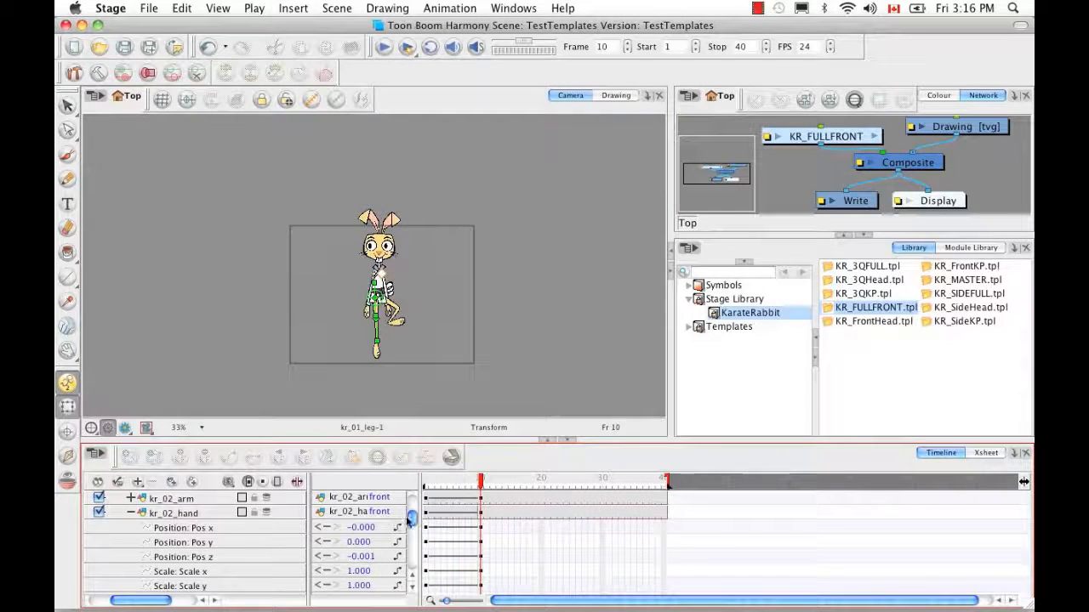
scroll(410, 517, up, 3)
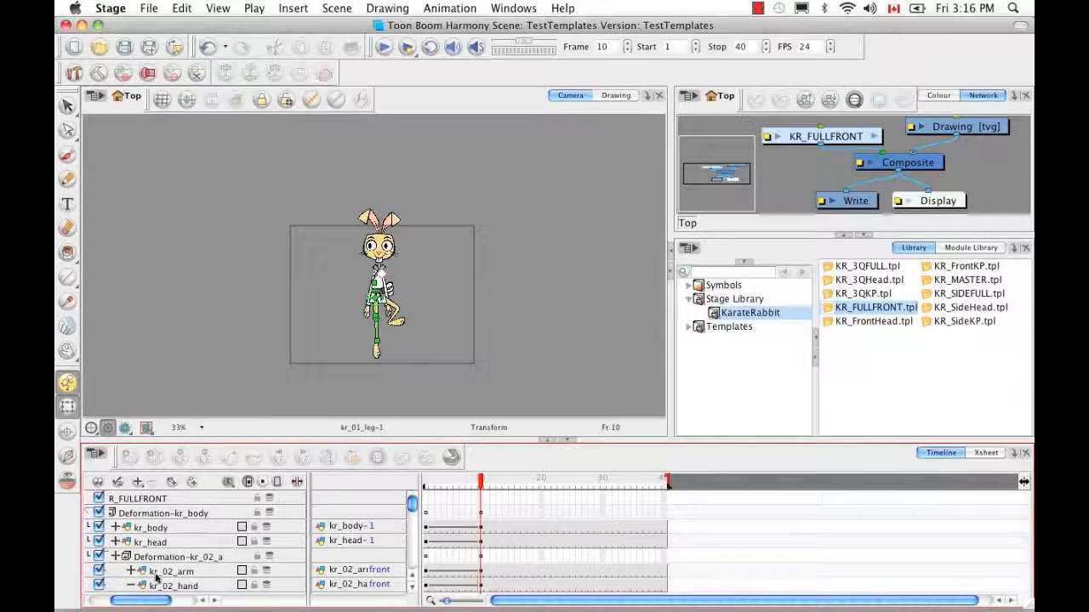
drag(158, 601, 97, 588)
click(133, 514)
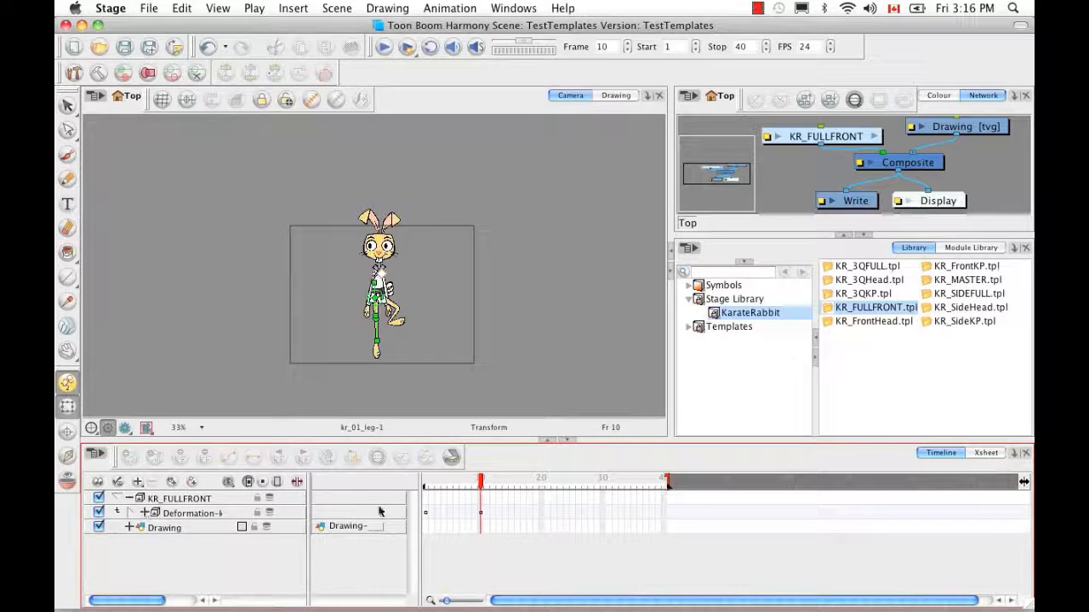
Move the playhead to frame 6
click(479, 515)
click(481, 517)
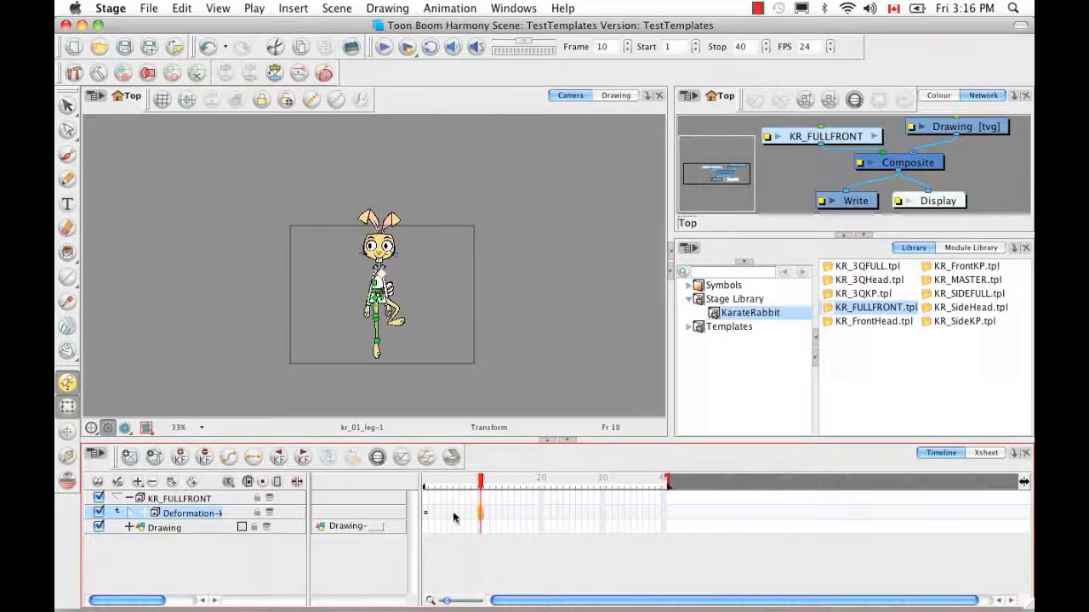
click(450, 515)
mouse_move(453, 485)
mouse_down()
mouse_move(409, 481)
mouse_move(458, 482)
mouse_up()
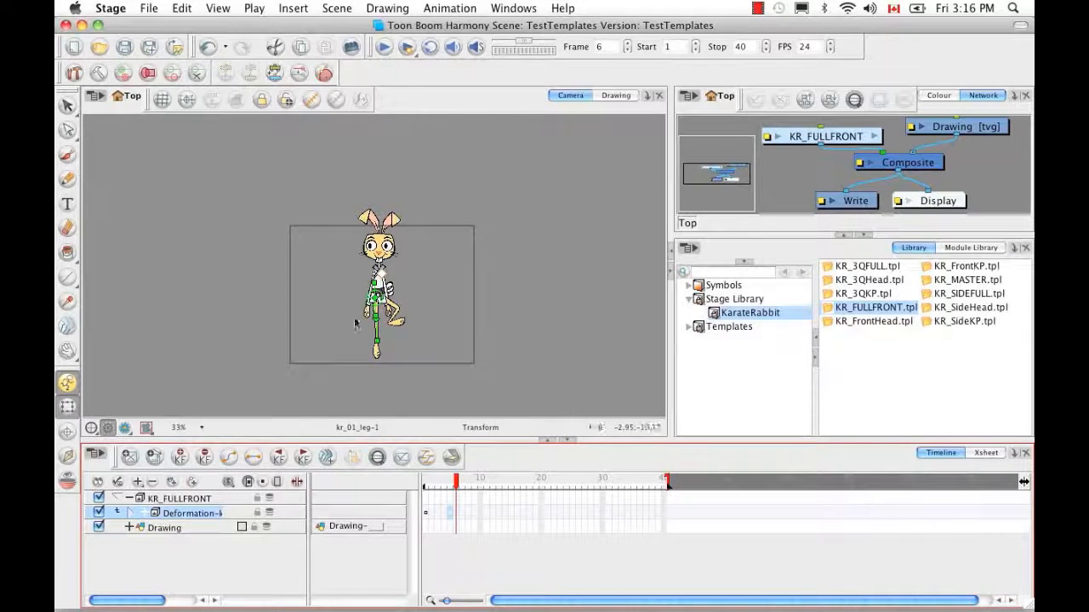
Swing the kr_01 ear left, behind the head, and down beside the cheek
click(306, 427)
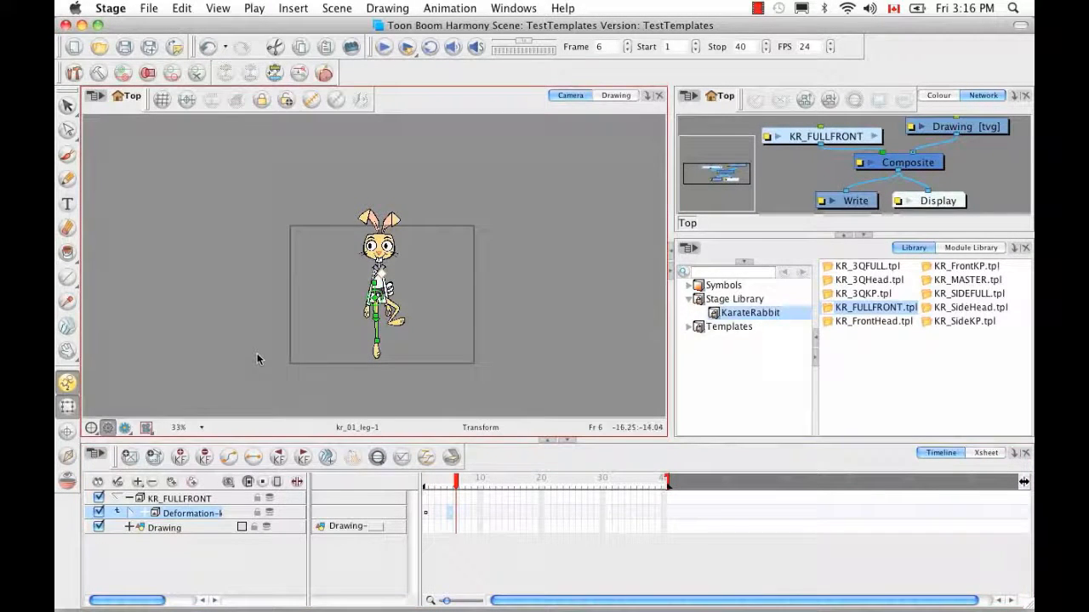
key(2)
key(2)
key(2)
key(2)
key(2)
key(2)
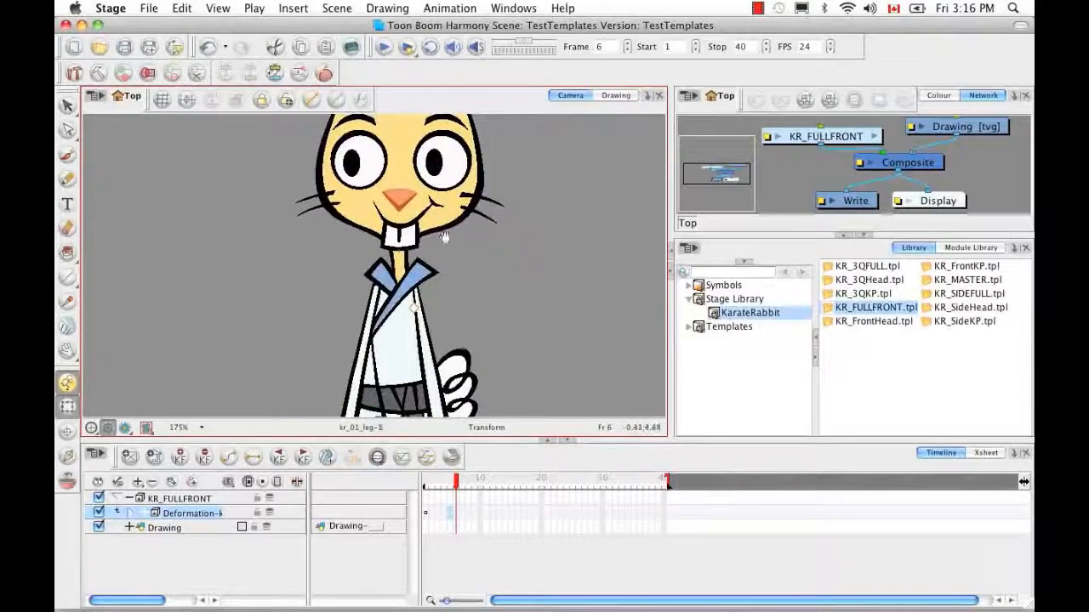
drag(443, 284, 422, 432)
key(1)
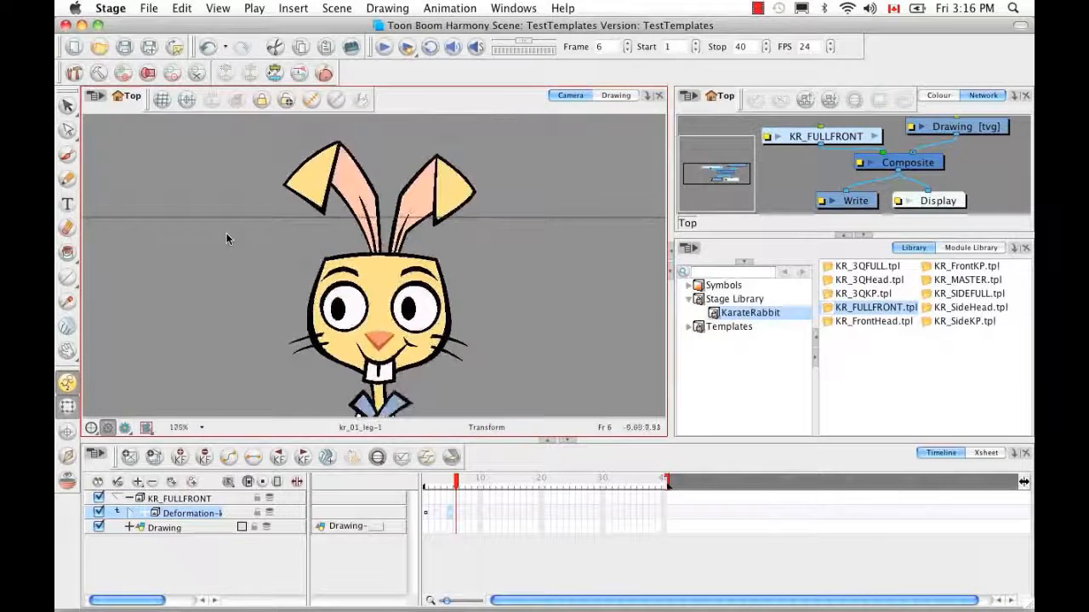
key(1)
key(1)
key(1)
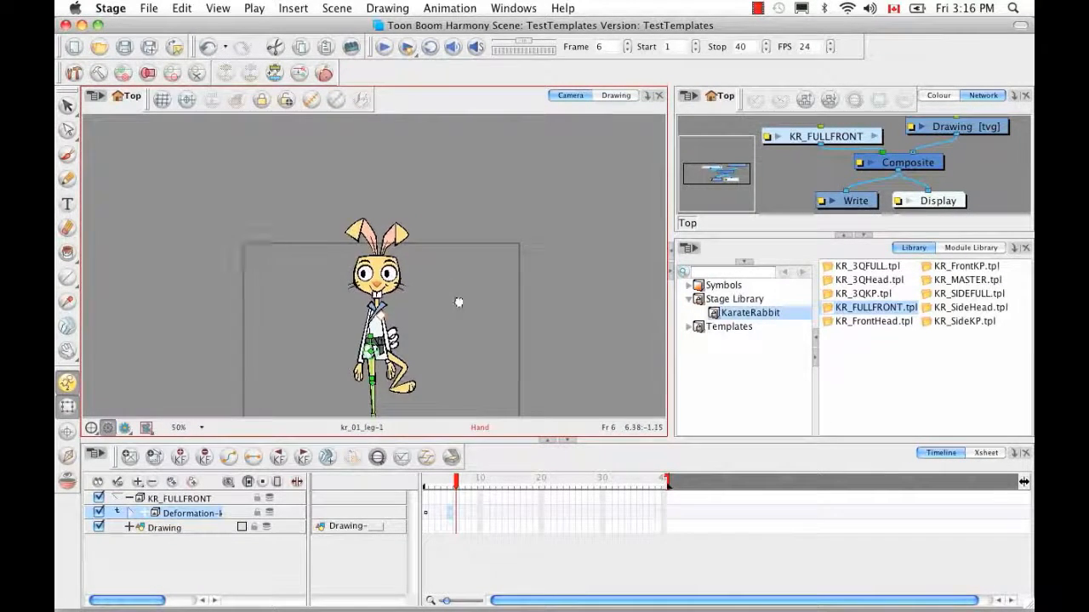
drag(459, 303, 463, 267)
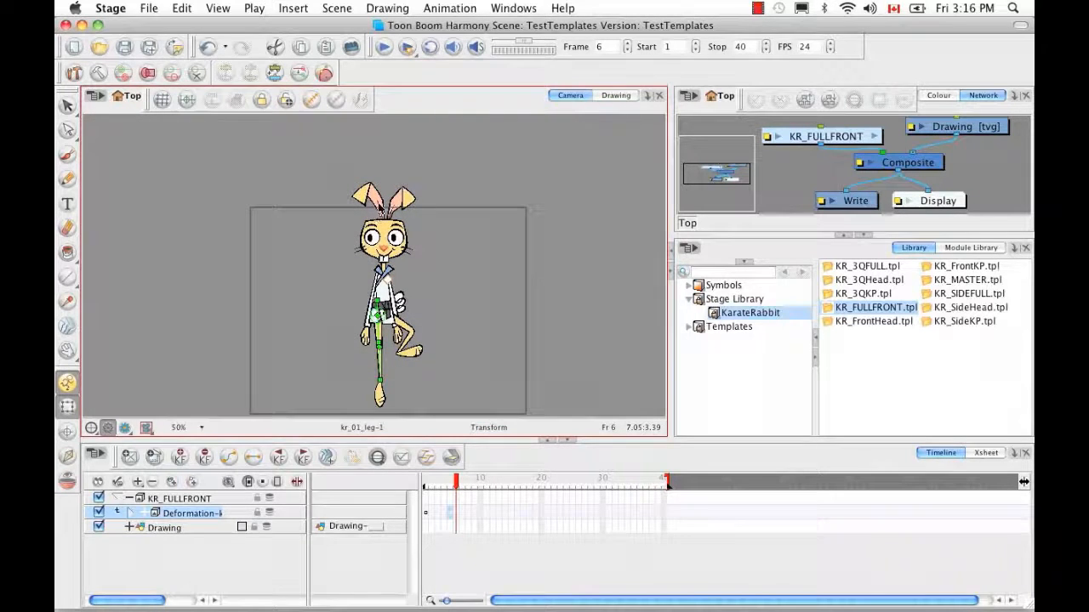
click(379, 207)
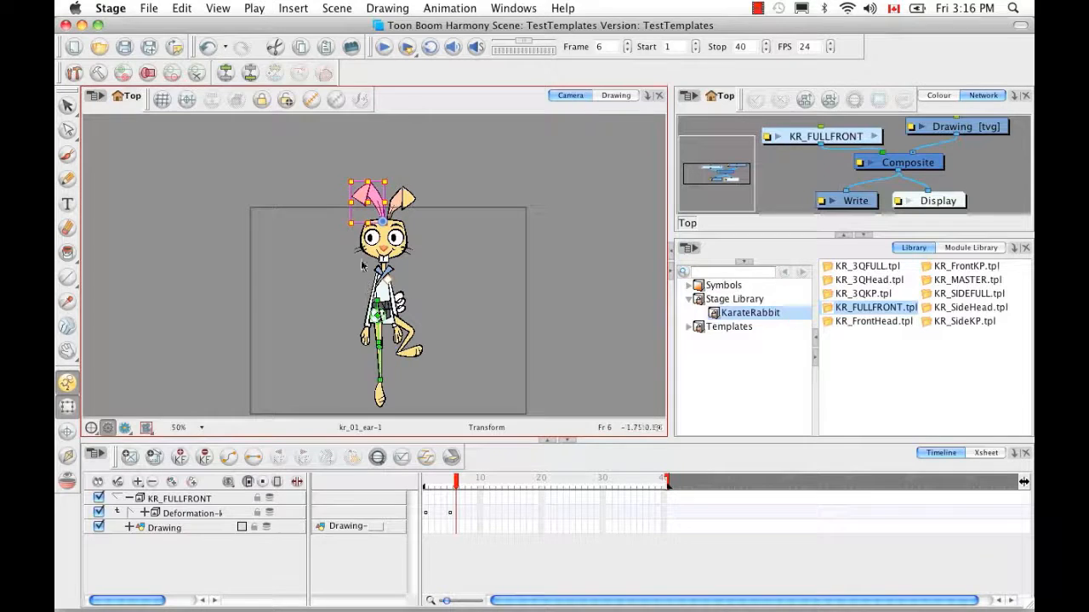
click(317, 140)
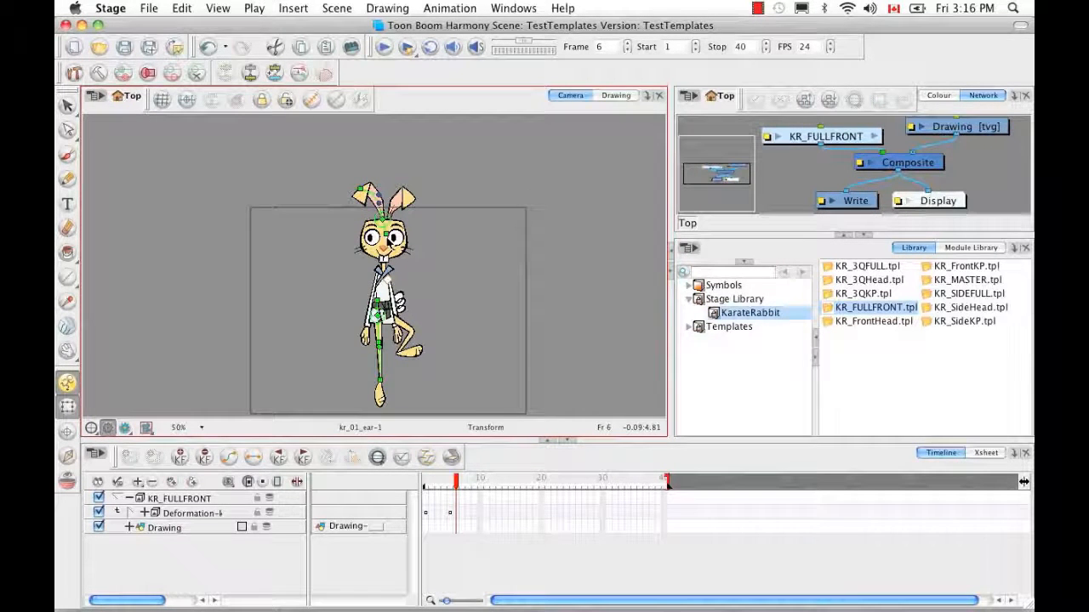
drag(385, 233, 397, 212)
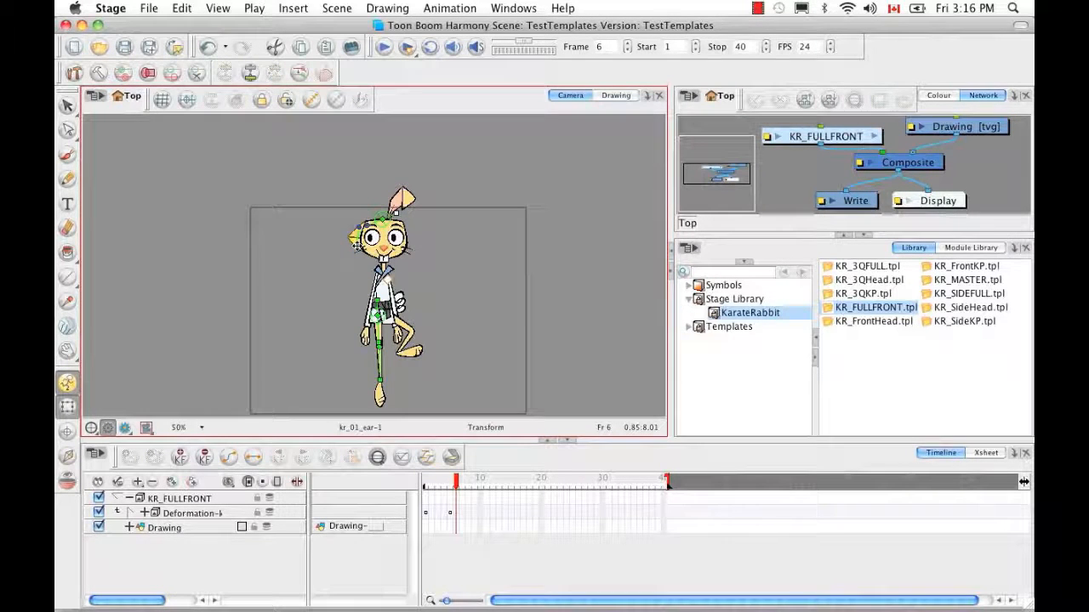
drag(394, 213, 391, 208)
drag(372, 266, 371, 271)
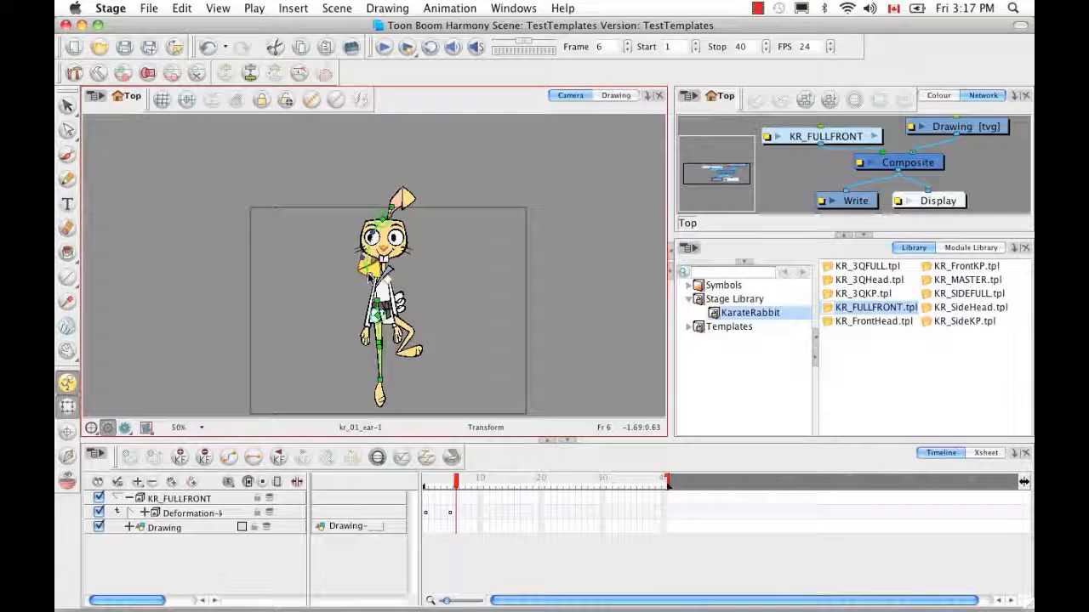
Refine the kr_01 ear's curve, stretching it lower and reshaping its bottom point
key(2)
key(2)
key(2)
key(2)
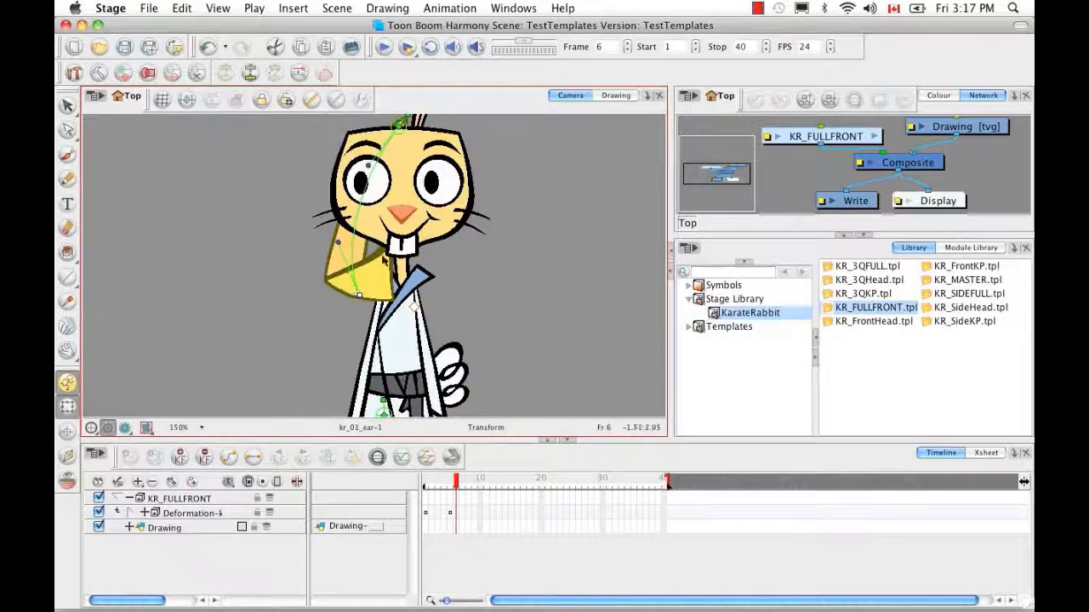
drag(344, 249, 361, 236)
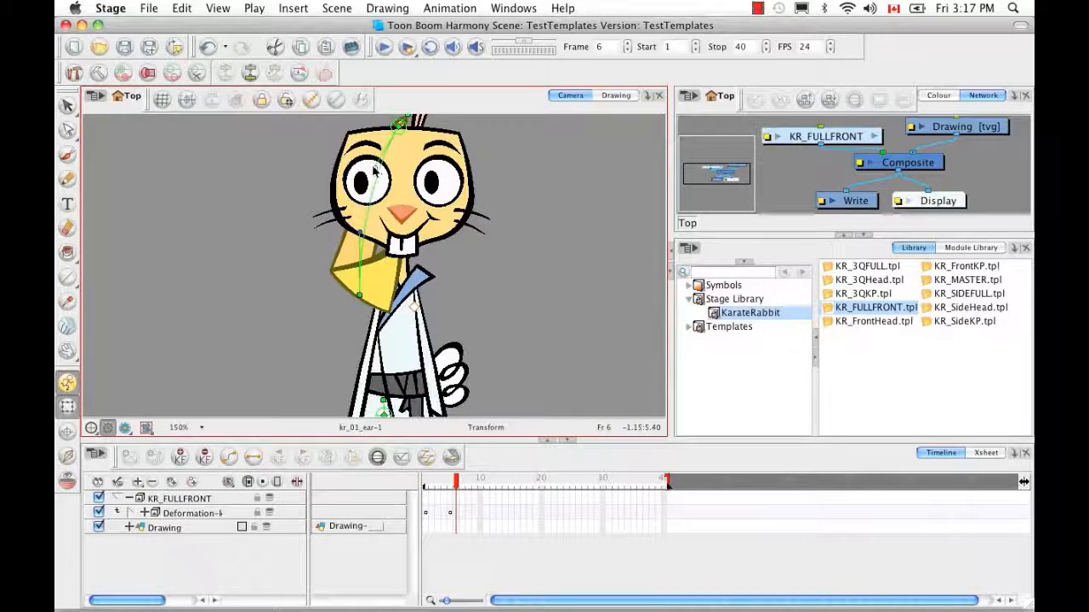
drag(363, 292, 358, 309)
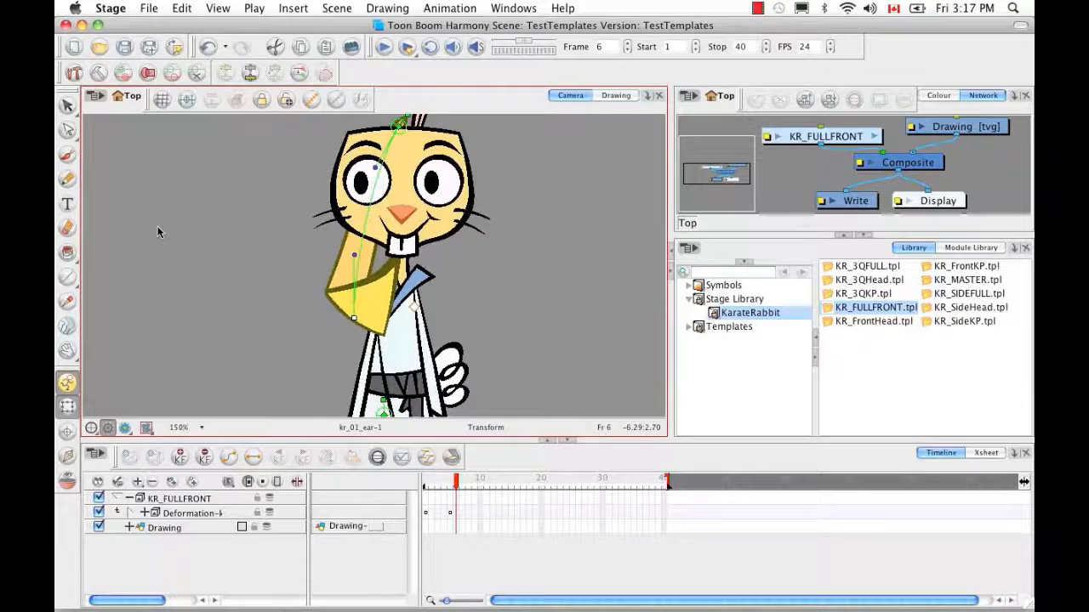
key(2)
key(2)
key(2)
key(2)
key(2)
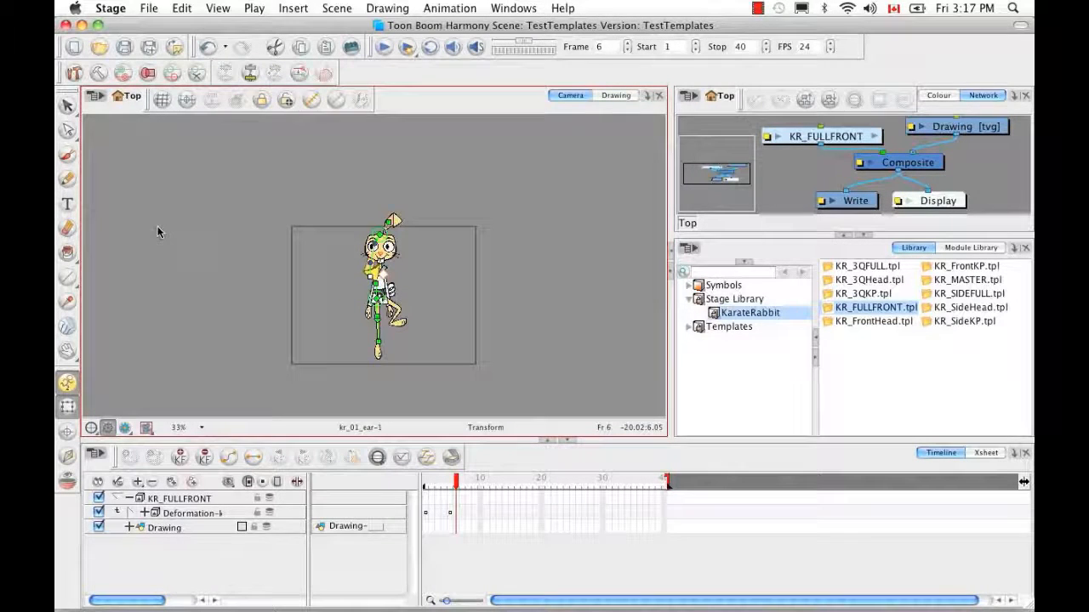
key(1)
key(1)
key(1)
key(1)
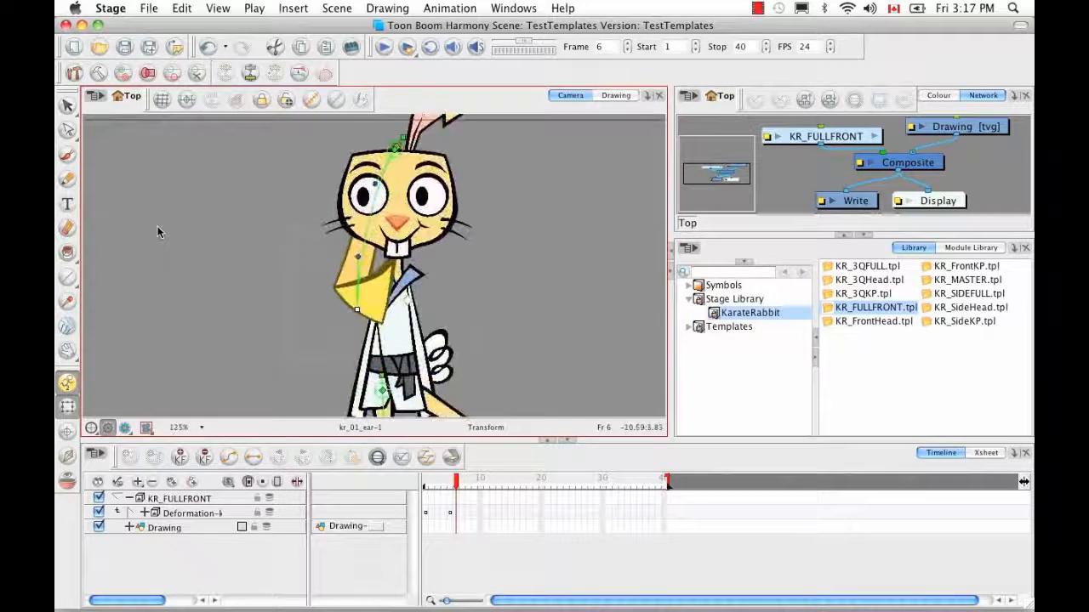
drag(396, 148, 388, 160)
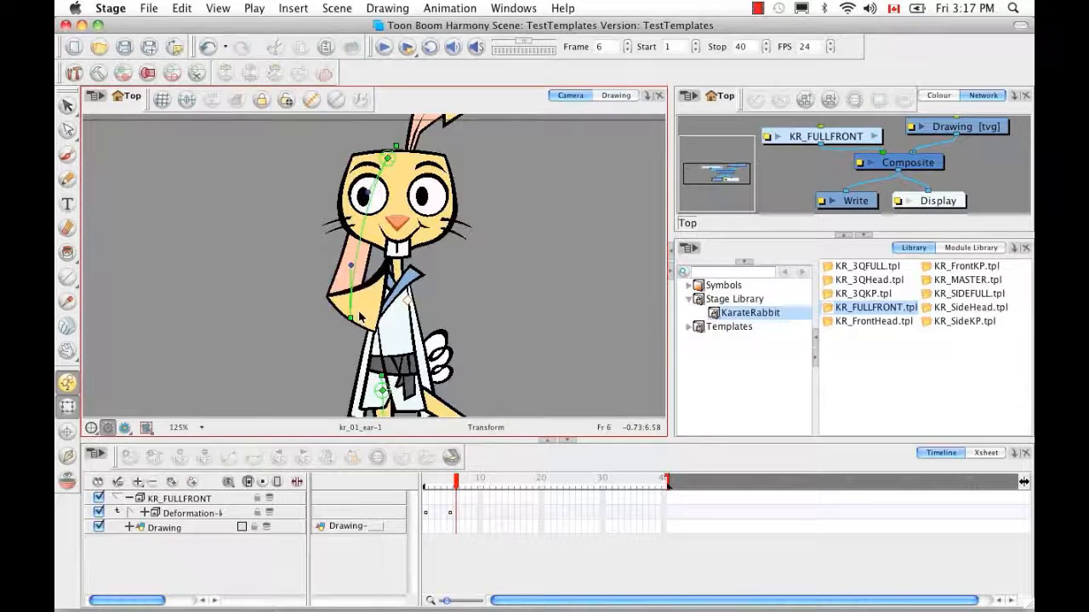
click(350, 266)
mouse_move(351, 266)
mouse_down()
mouse_move(340, 240)
mouse_move(335, 253)
mouse_up()
drag(350, 319, 352, 308)
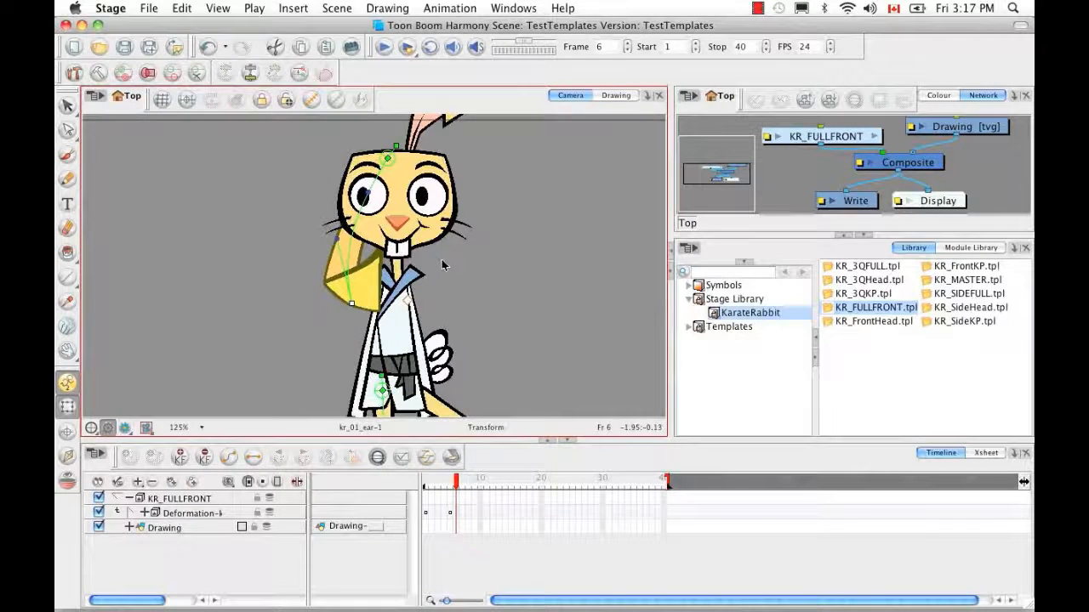
key(space)
drag(467, 264, 380, 323)
Bend the upright kr_02 ear down behind the head so it hangs beside the face
click(367, 149)
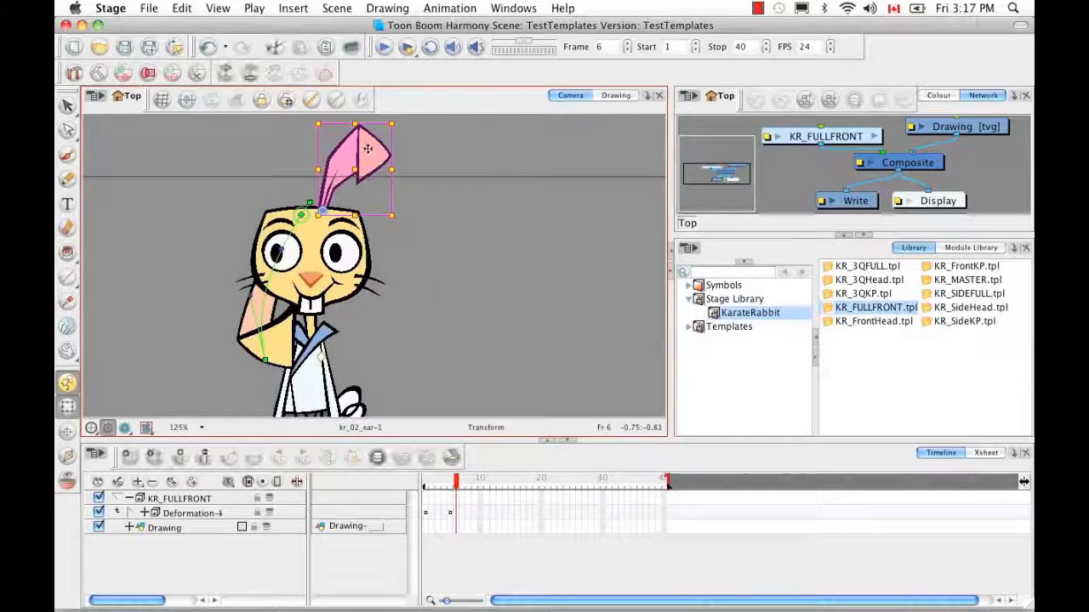
click(252, 74)
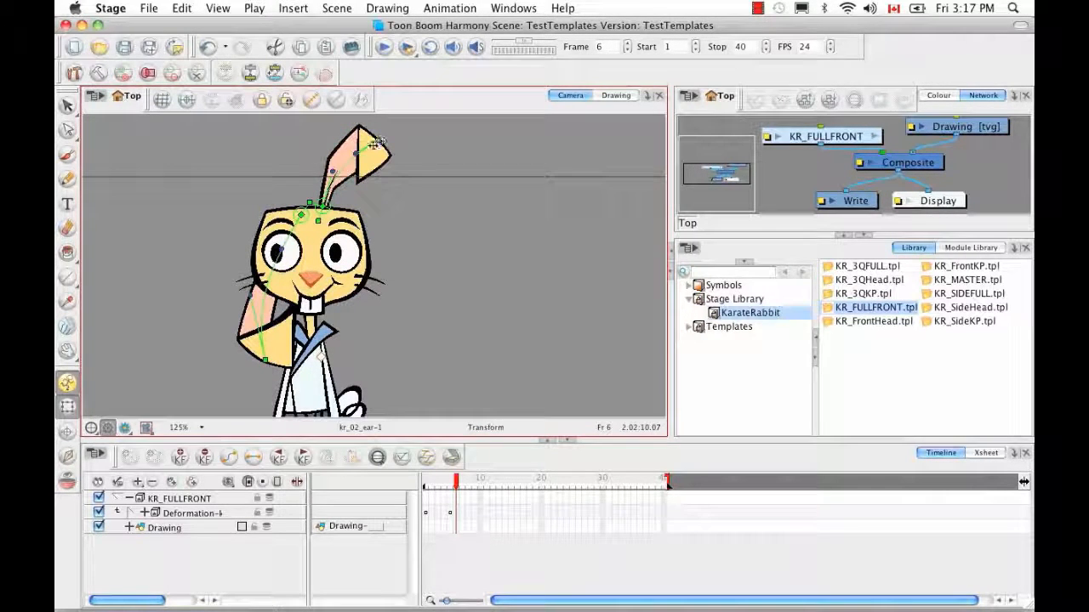
mouse_move(319, 221)
mouse_down()
mouse_move(312, 195)
mouse_move(323, 213)
mouse_up()
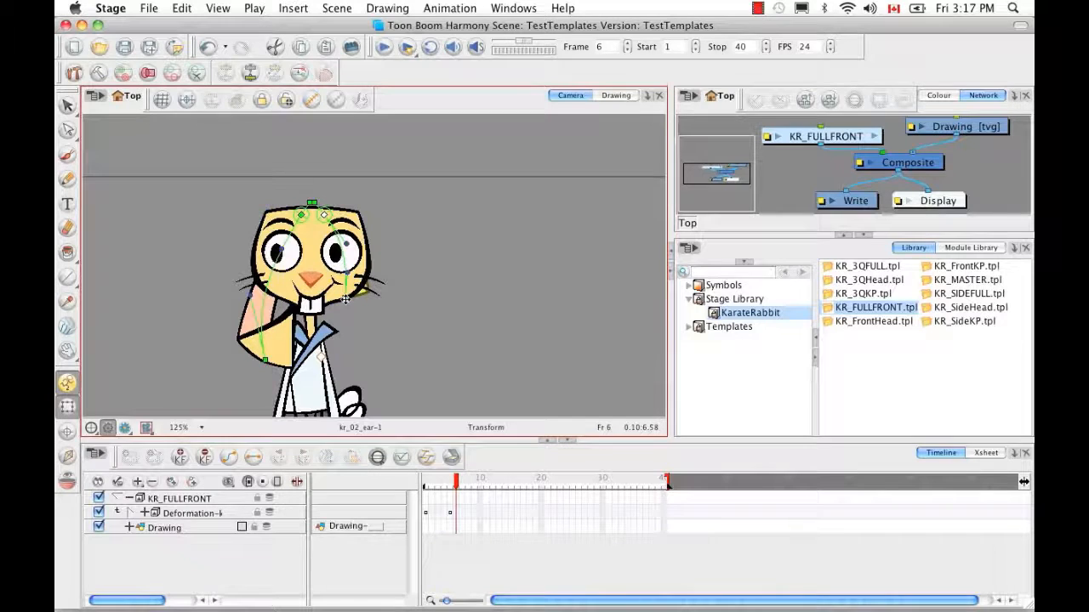
mouse_move(350, 343)
mouse_down()
mouse_move(352, 369)
mouse_move(366, 333)
mouse_up()
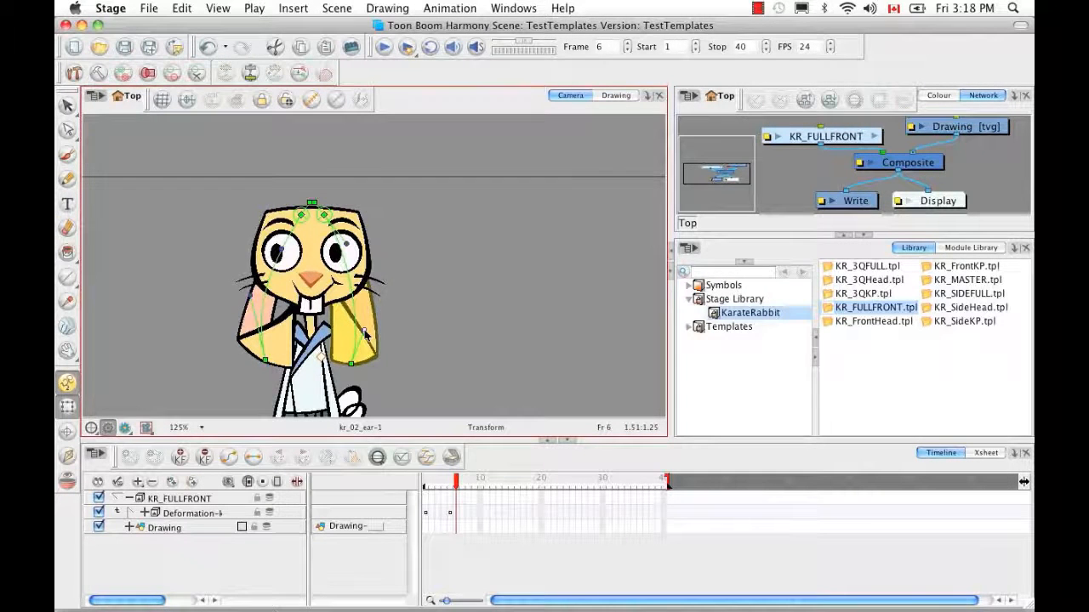
click(405, 151)
key(space)
drag(405, 329, 429, 262)
Hide the deformation controls and scrub the Timeline to preview the ears dropping at frame 6
key(1)
key(1)
key(1)
key(1)
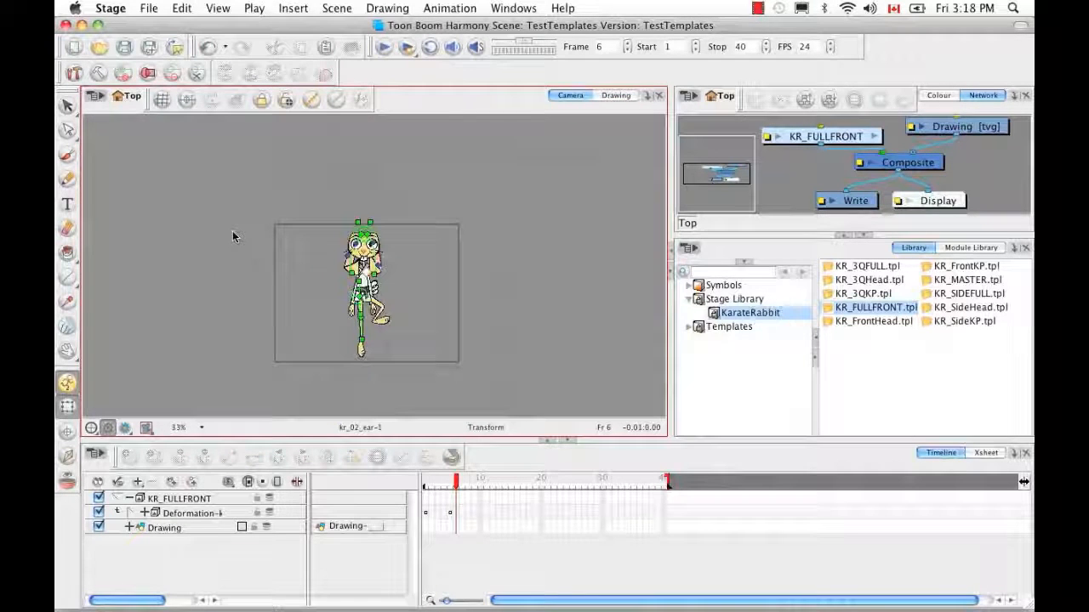
click(337, 100)
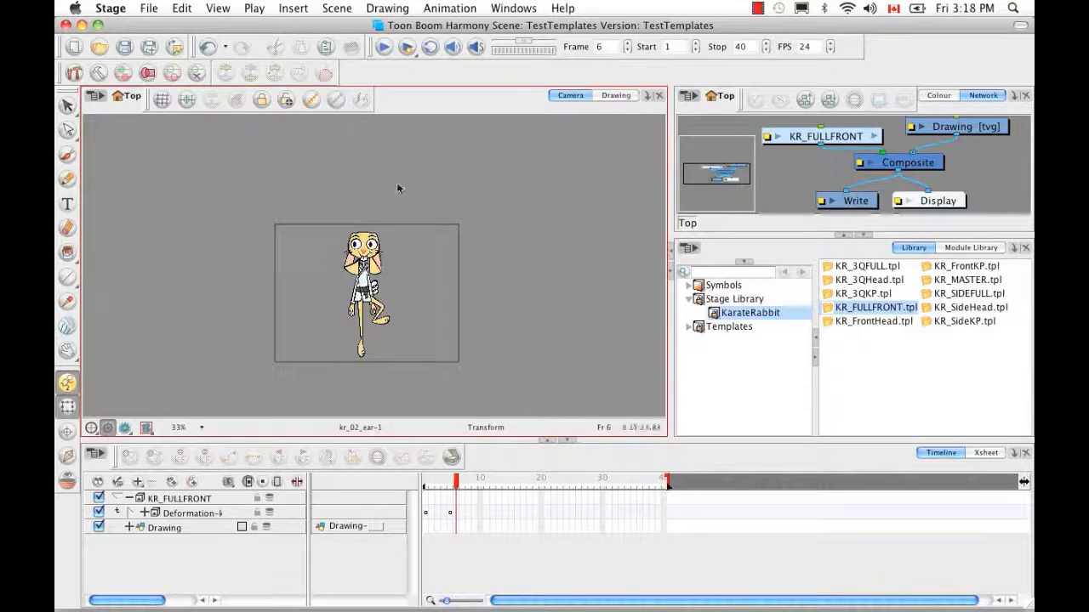
drag(458, 481, 417, 481)
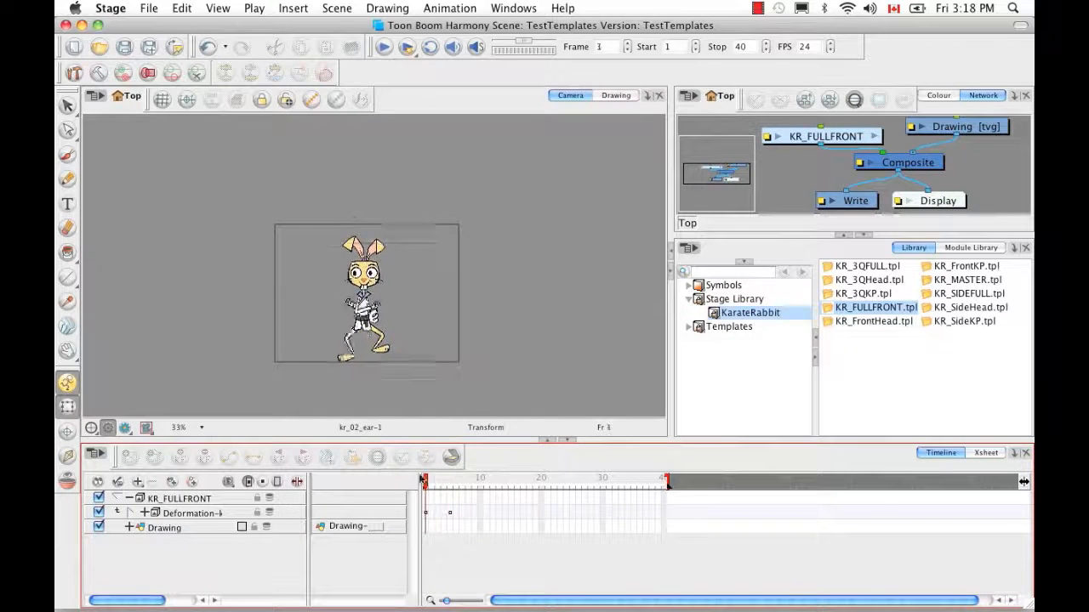
click(129, 527)
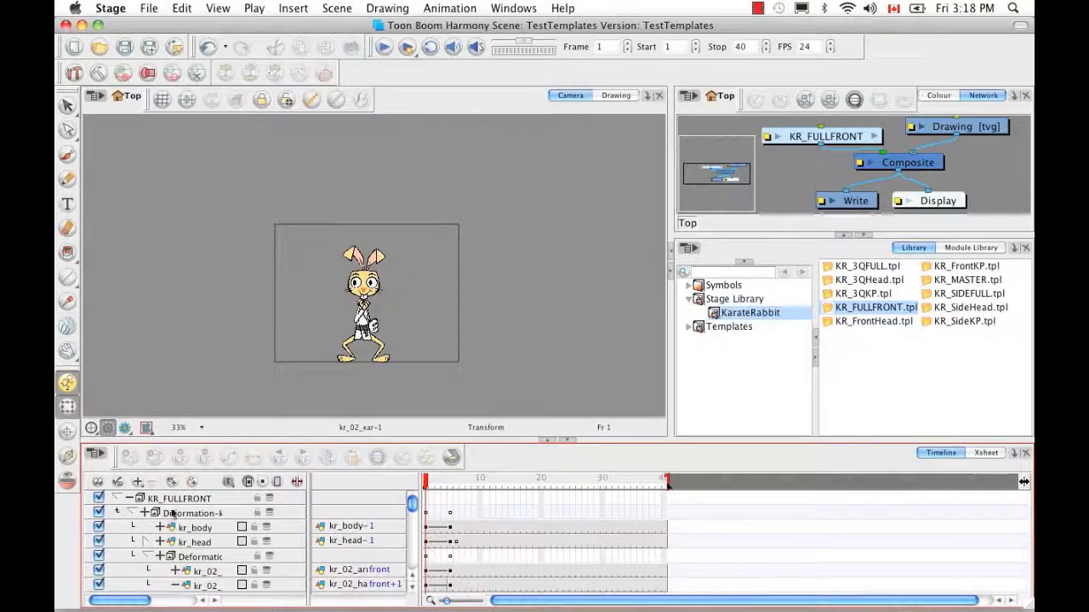
click(380, 261)
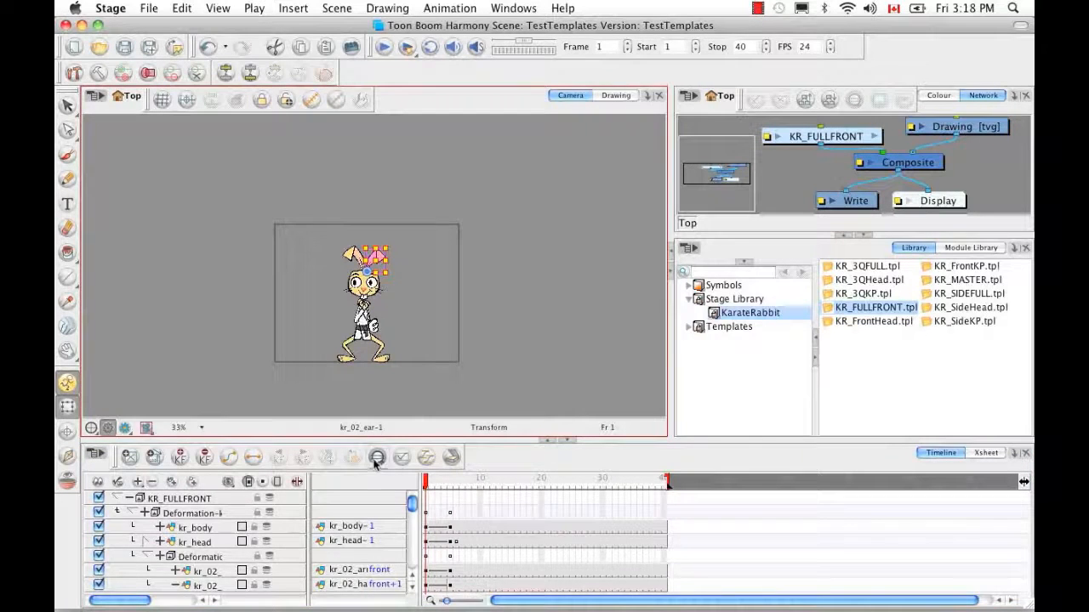
drag(139, 601, 160, 601)
scroll(412, 529, up, 4)
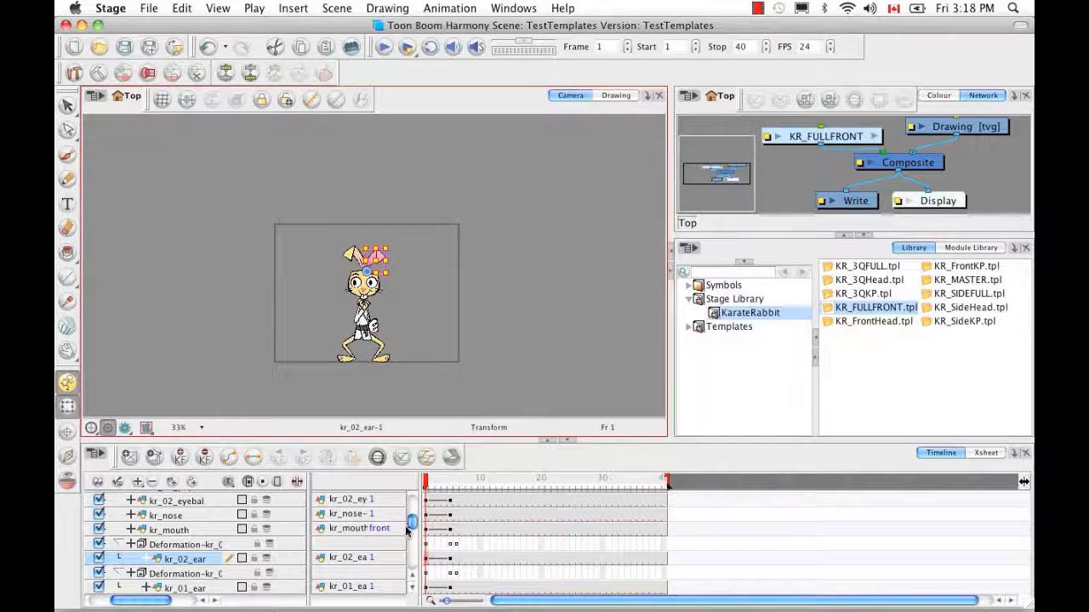
drag(425, 483, 455, 484)
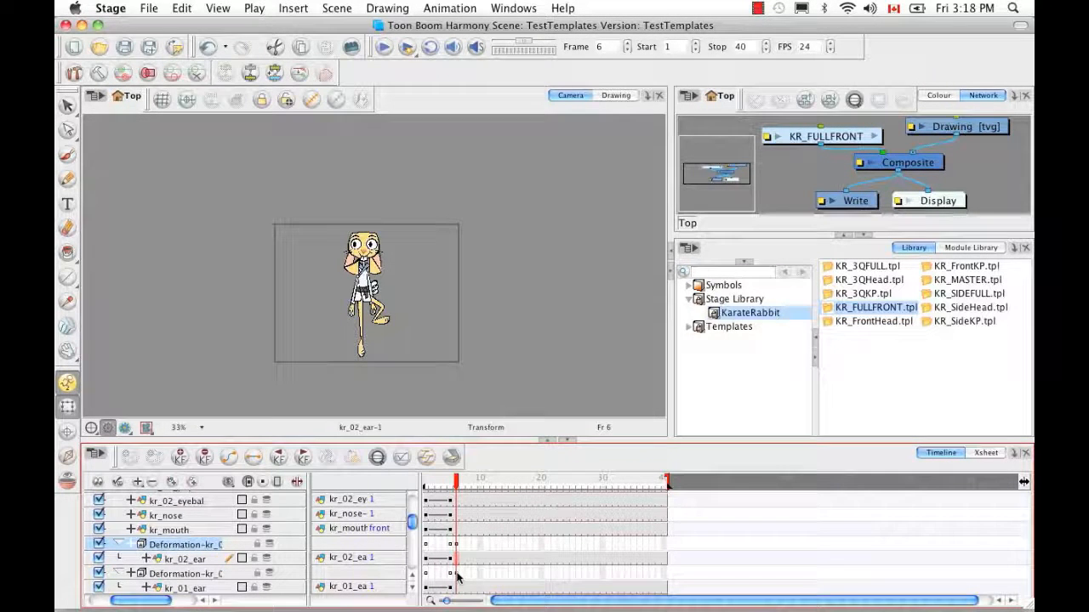
Compare the ear poses at frames 5 and 6, then copy kr_02_ear's frame-6 cells
drag(456, 483, 458, 488)
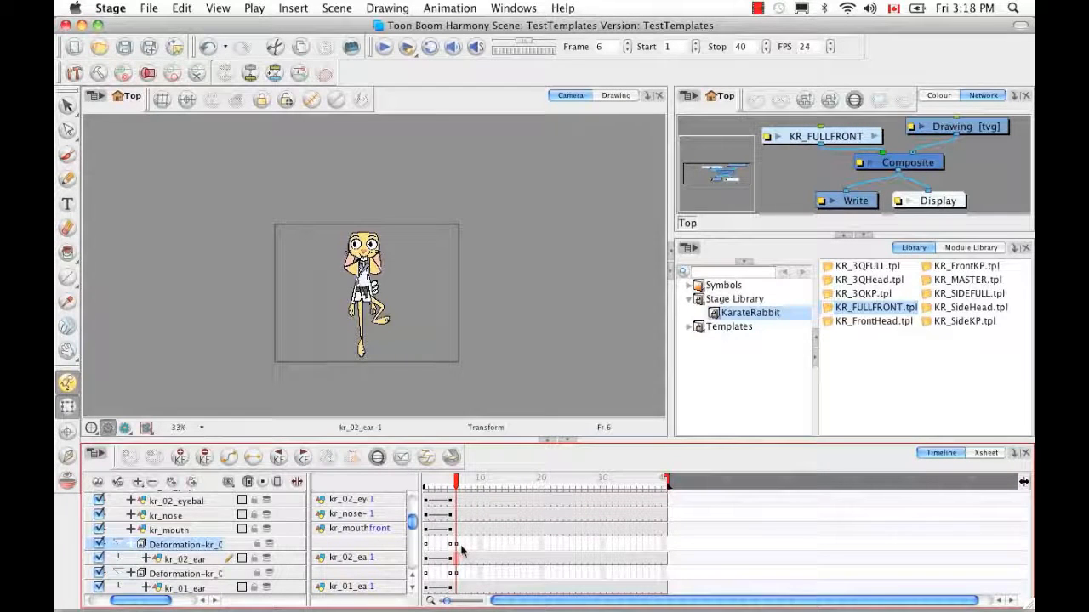
click(457, 575)
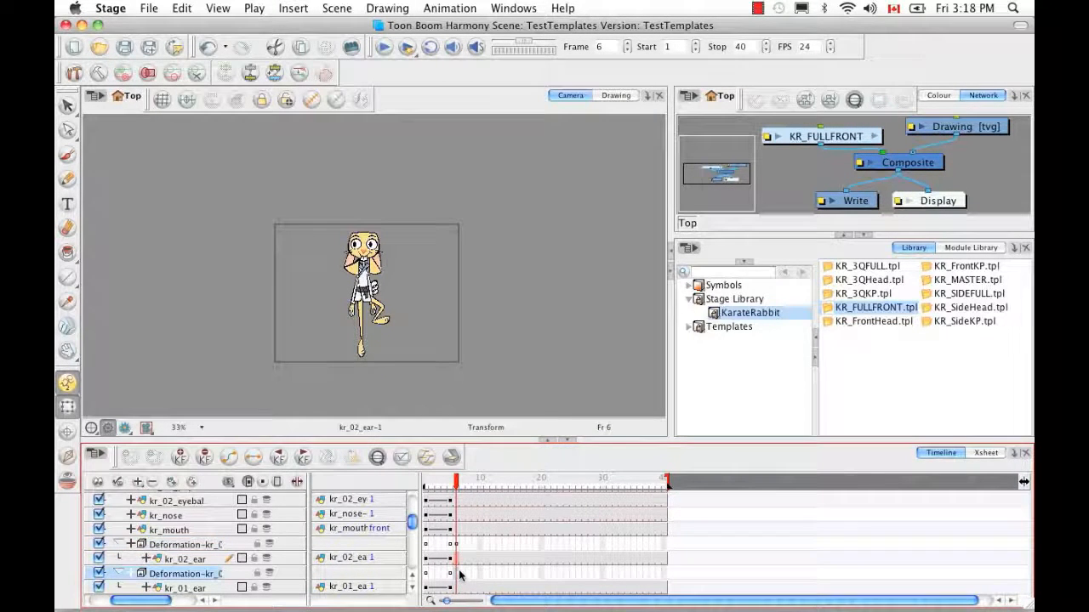
click(458, 546)
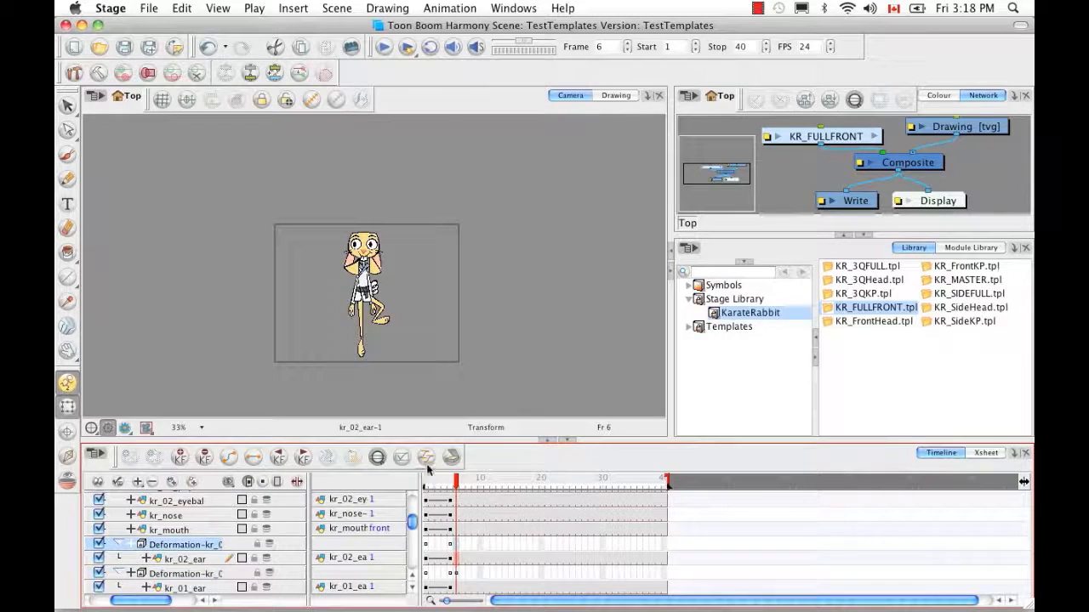
right_click(468, 556)
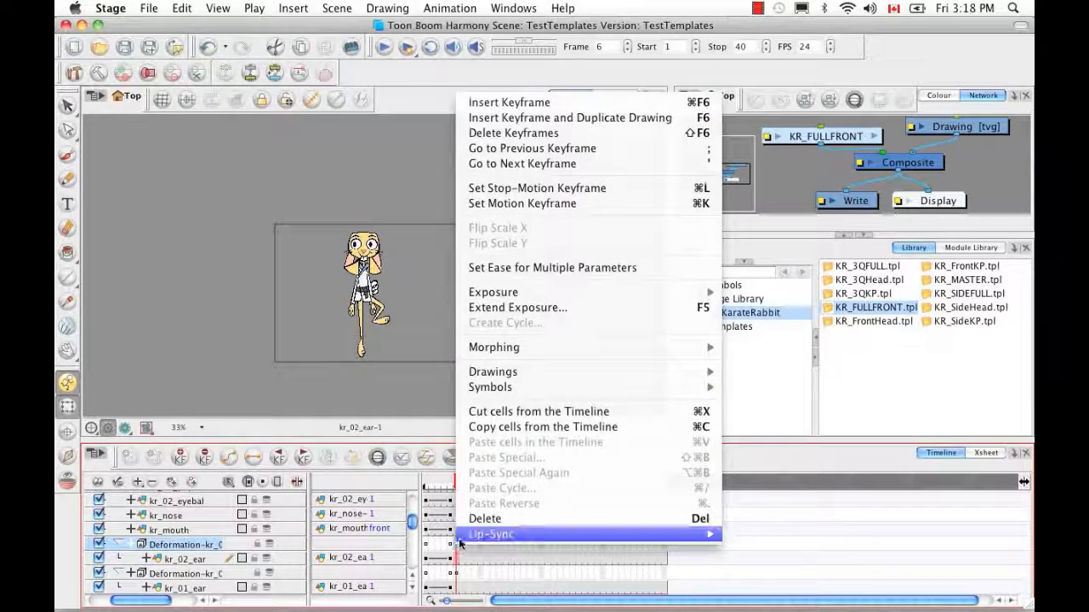
mouse_move(470, 534)
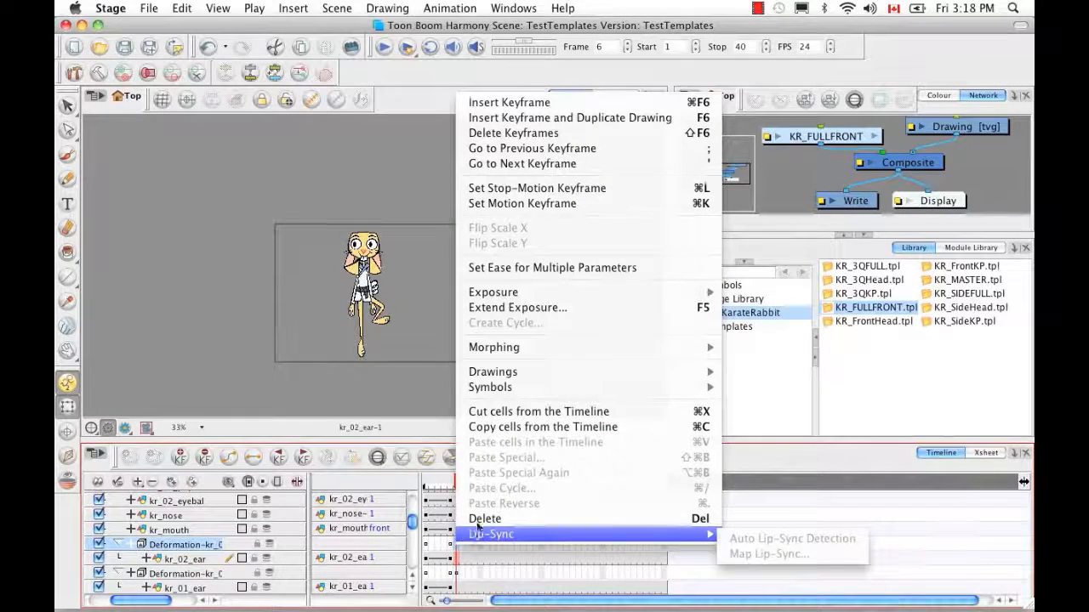
click(512, 428)
Paste the ear pose at frame 5 with Paste Special (Advanced), then scrub back to check
click(450, 546)
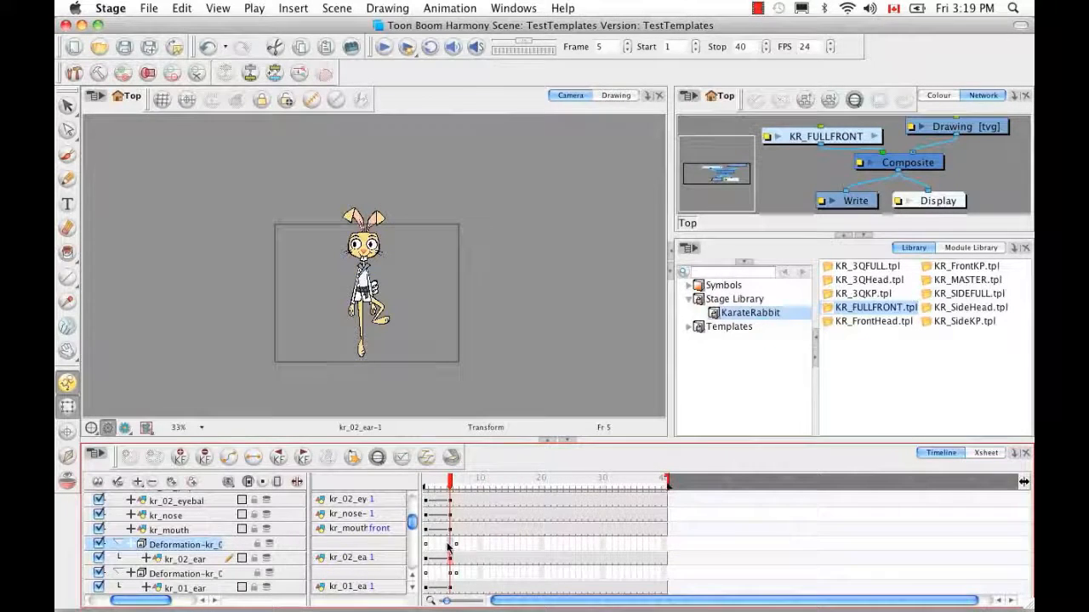
right_click(452, 545)
click(500, 452)
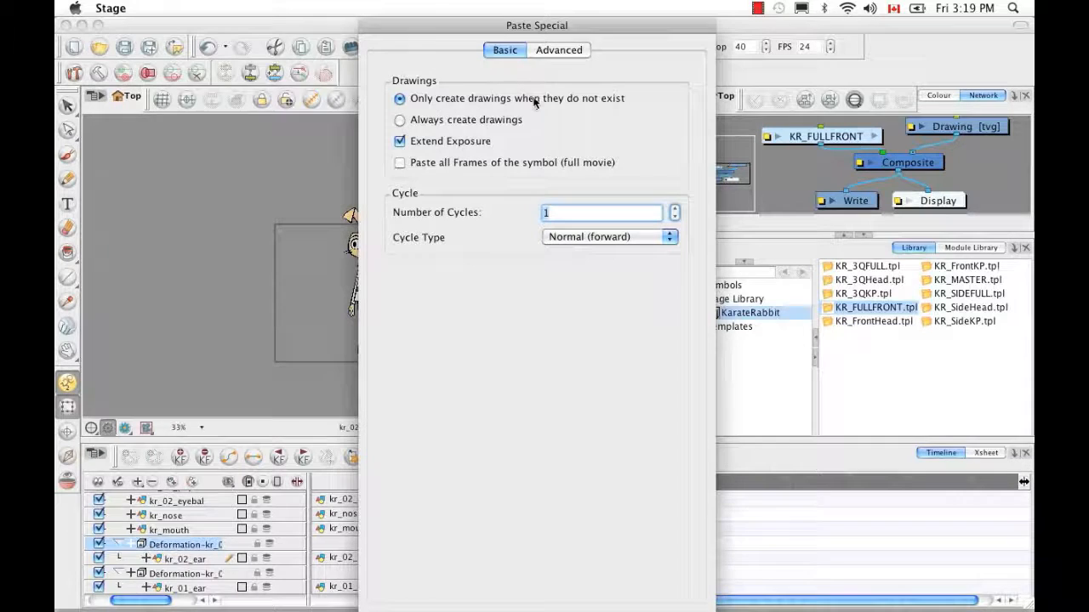
click(538, 53)
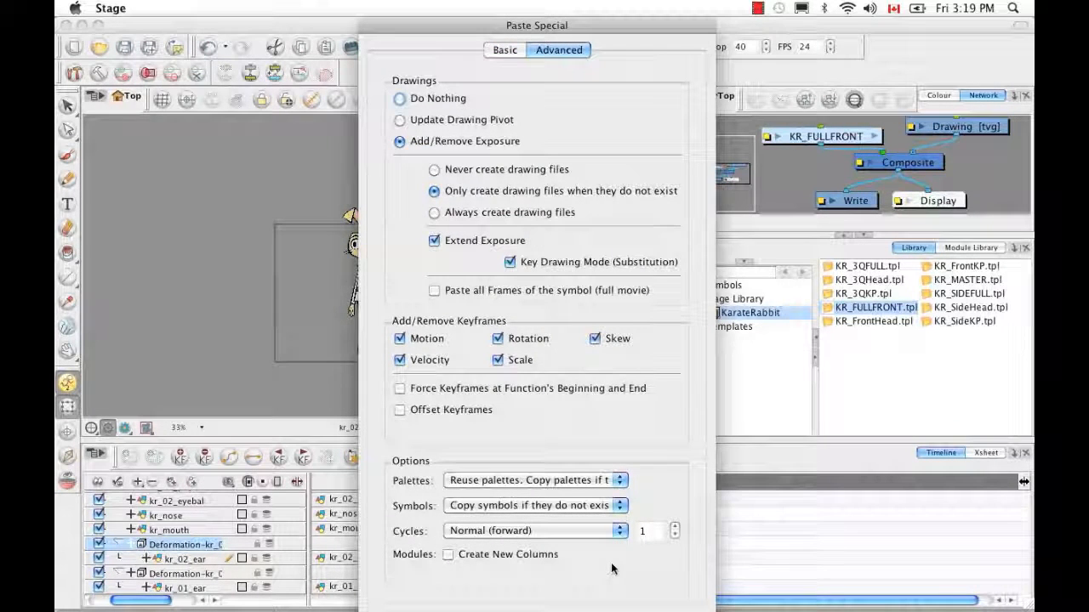
key(Return)
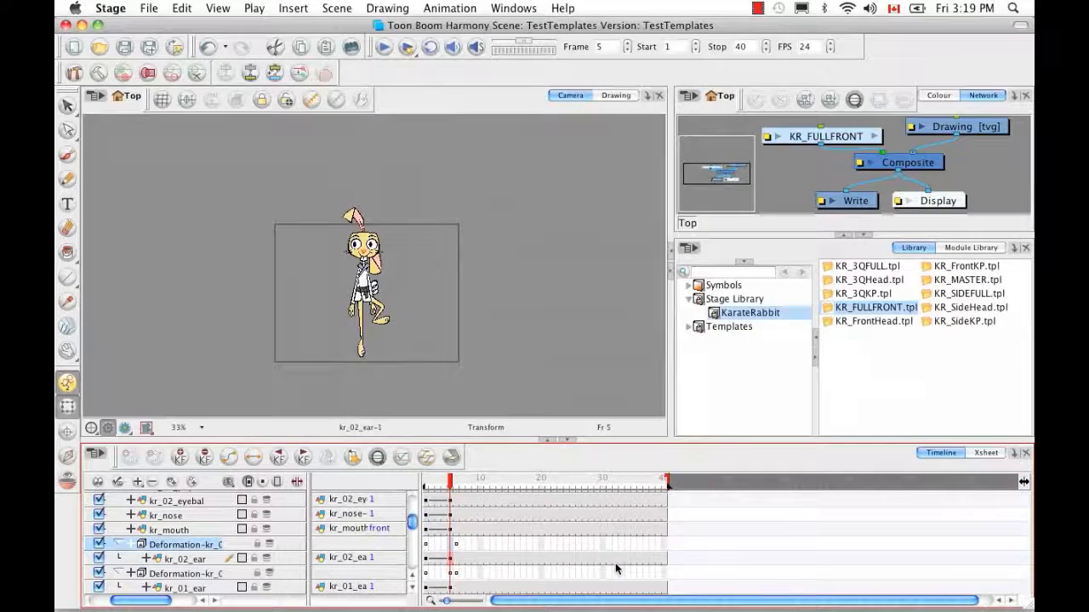
mouse_move(452, 482)
mouse_down()
mouse_move(438, 480)
mouse_move(459, 482)
mouse_up()
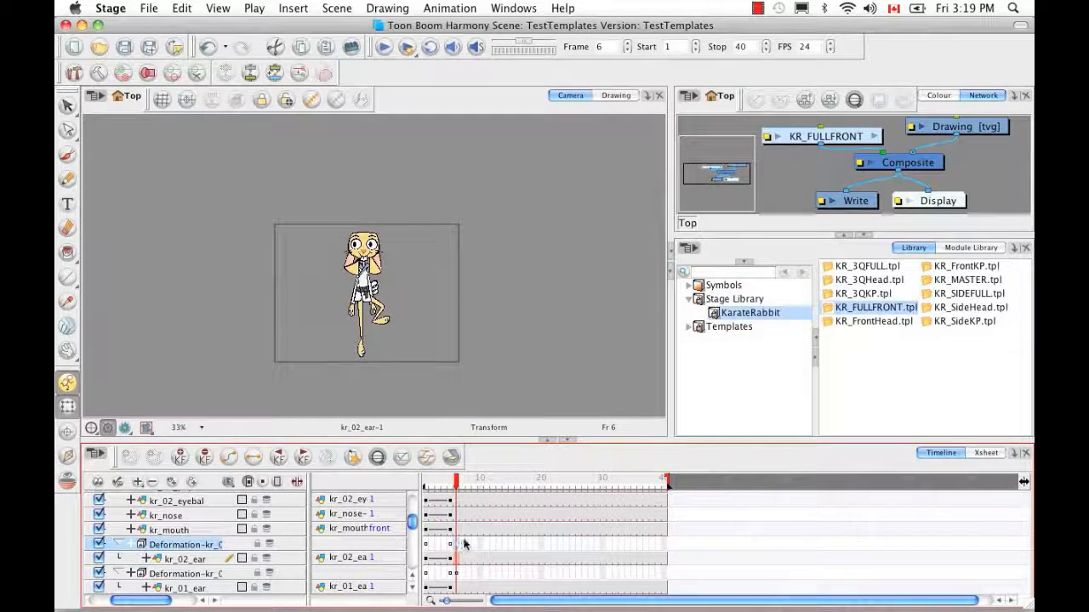
drag(455, 482, 425, 482)
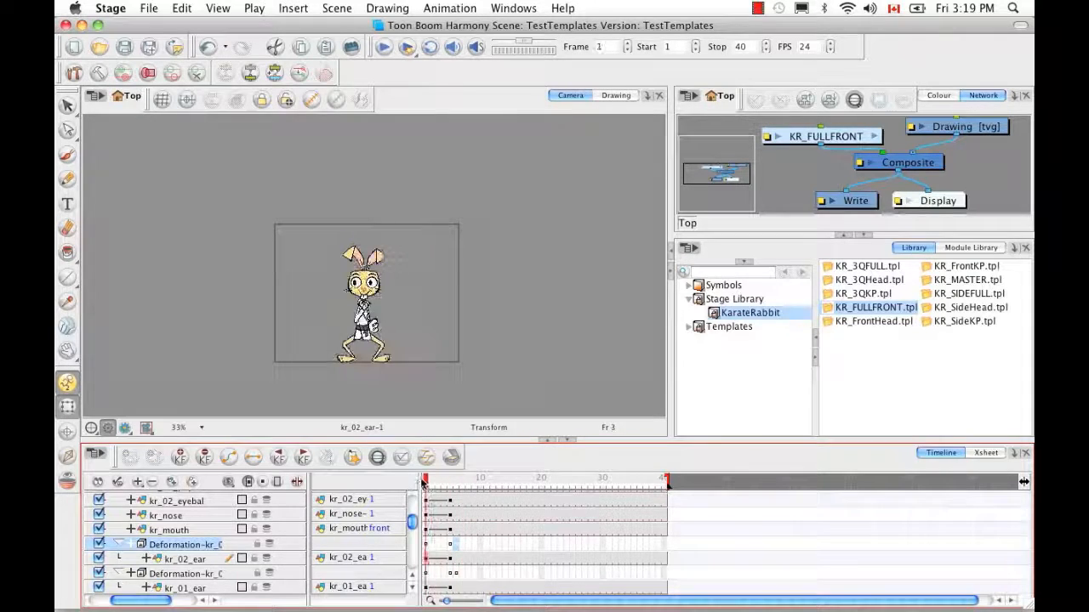
Copy kr_01_ear's frame-6 cells and paste them at frame 5 with Paste Special Again
click(456, 577)
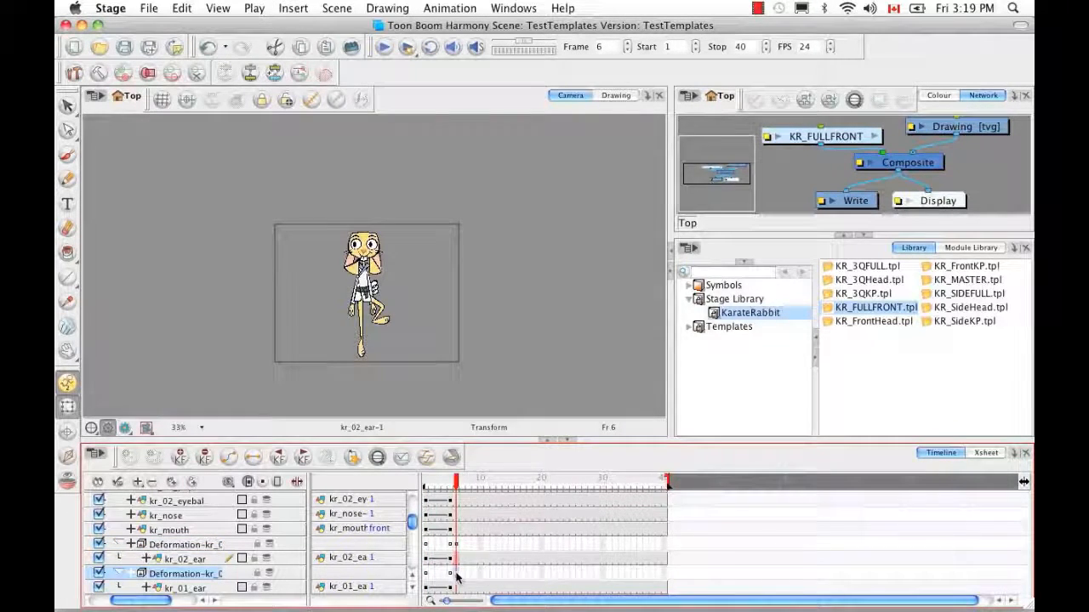
right_click(456, 578)
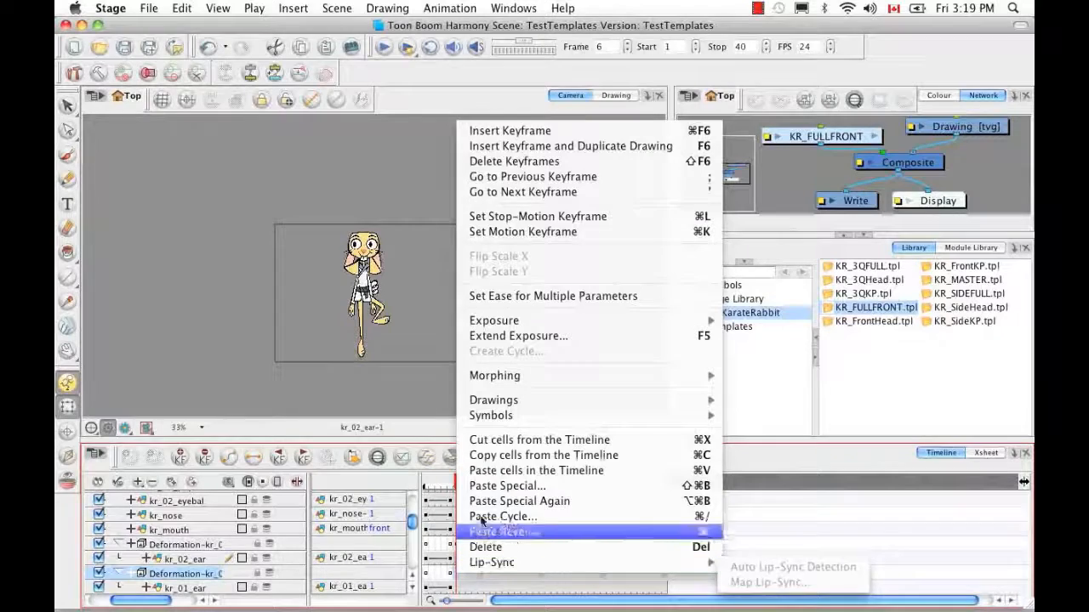
click(495, 455)
click(452, 576)
right_click(452, 577)
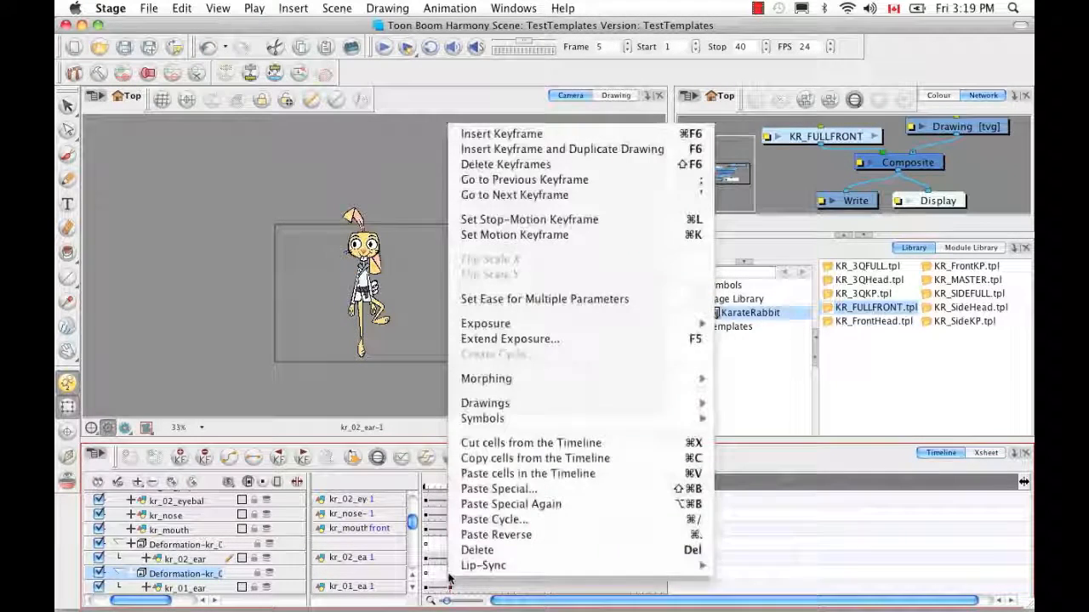
click(490, 505)
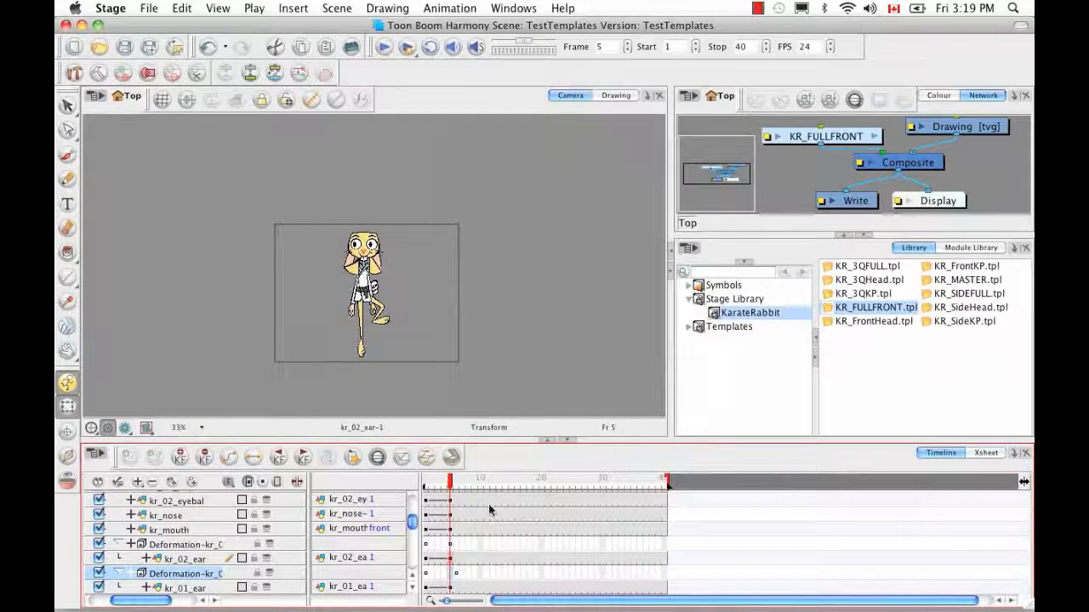
Scrub through frames 1 to 9 to check both ears' poses, ending on frame 6
mouse_move(451, 483)
mouse_down()
mouse_move(407, 484)
mouse_move(455, 487)
mouse_move(410, 484)
mouse_move(450, 501)
mouse_up()
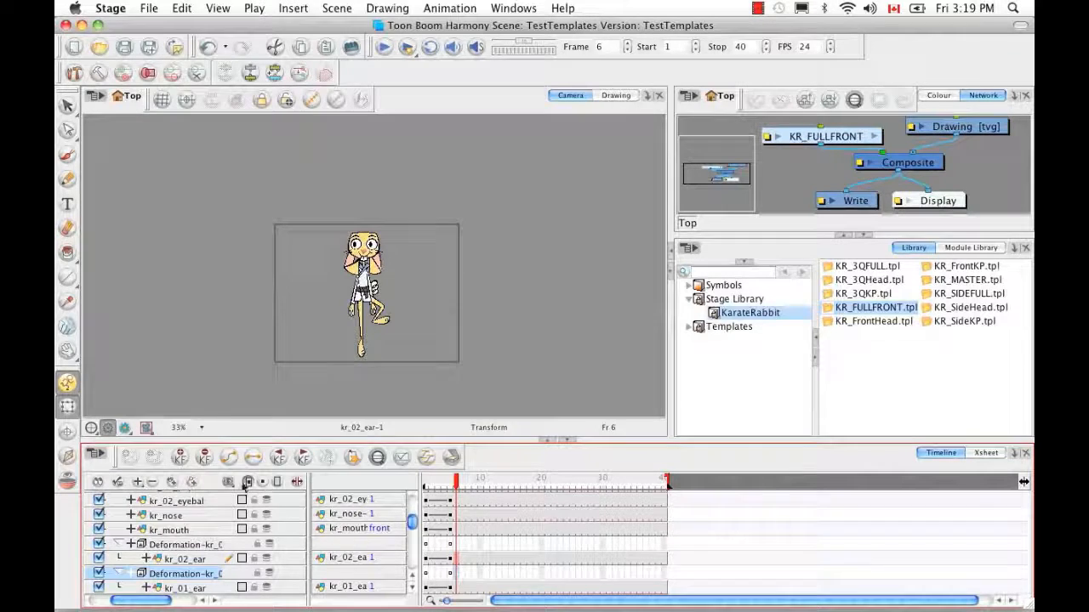
drag(460, 493, 432, 486)
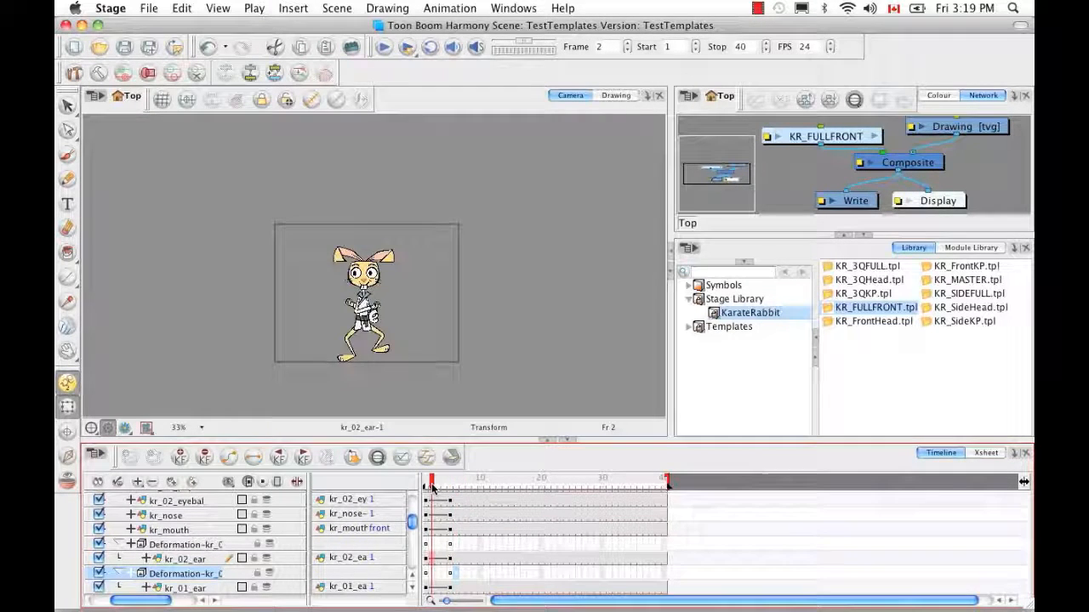
click(460, 550)
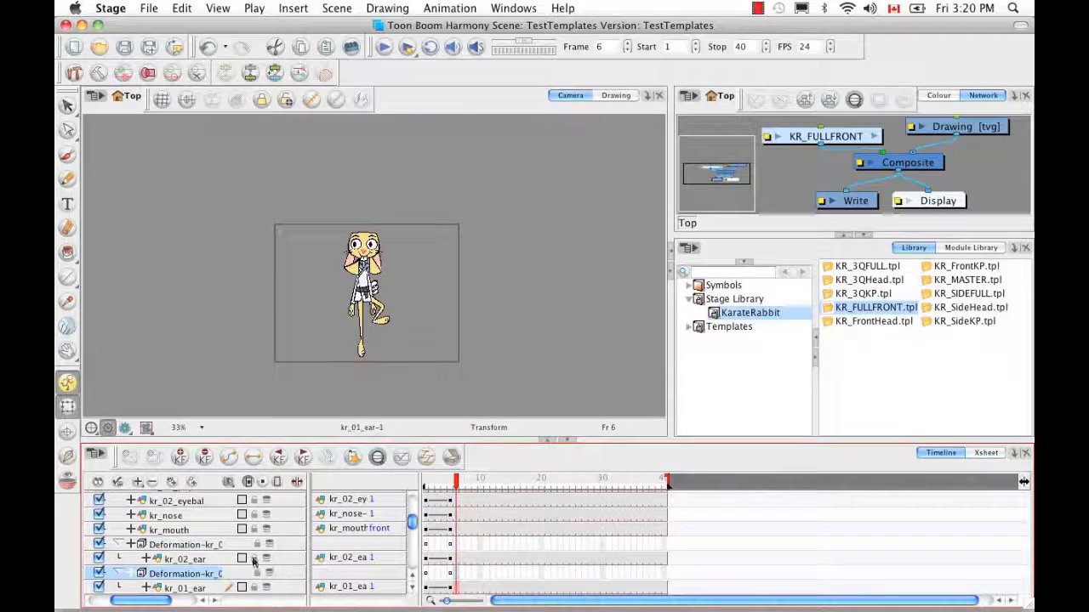
drag(410, 525, 410, 531)
click(475, 535)
click(454, 529)
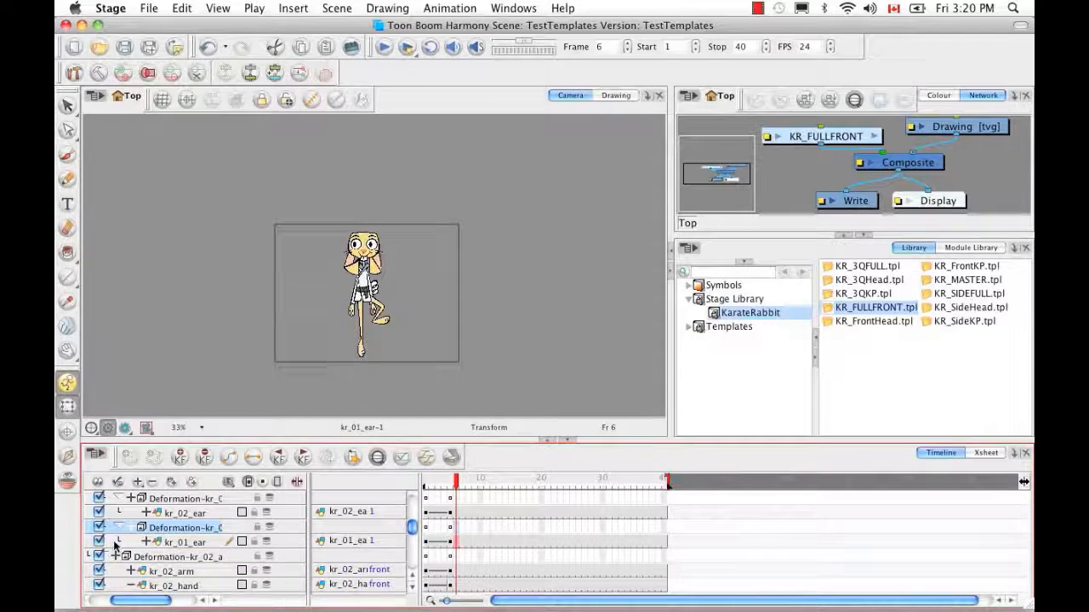
Expand and collapse kr_01_ear's position channels, collapse the ear group, and return to frame 1
click(146, 542)
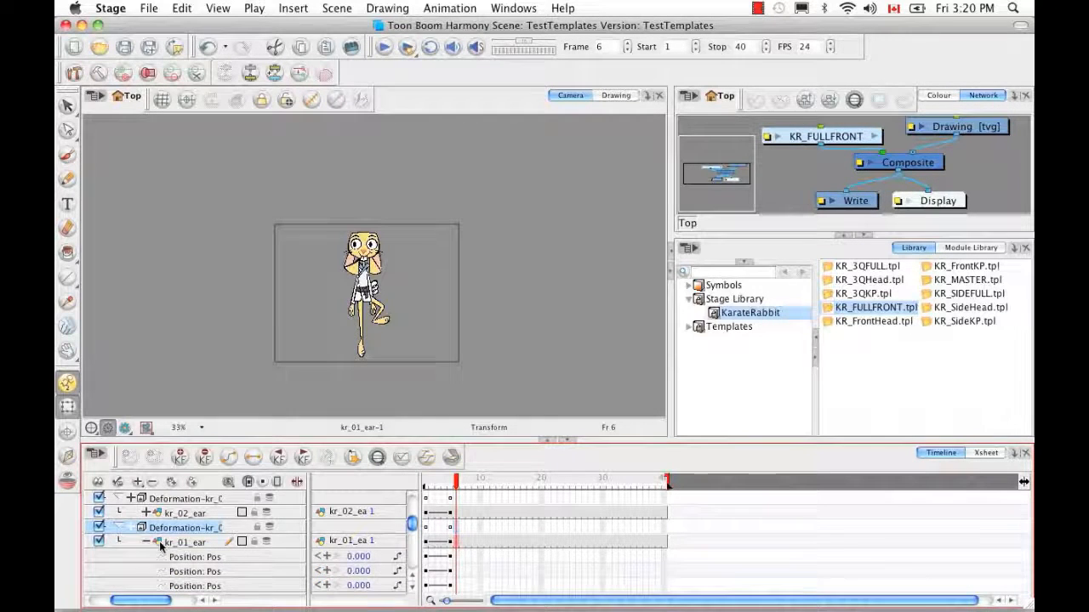
click(454, 560)
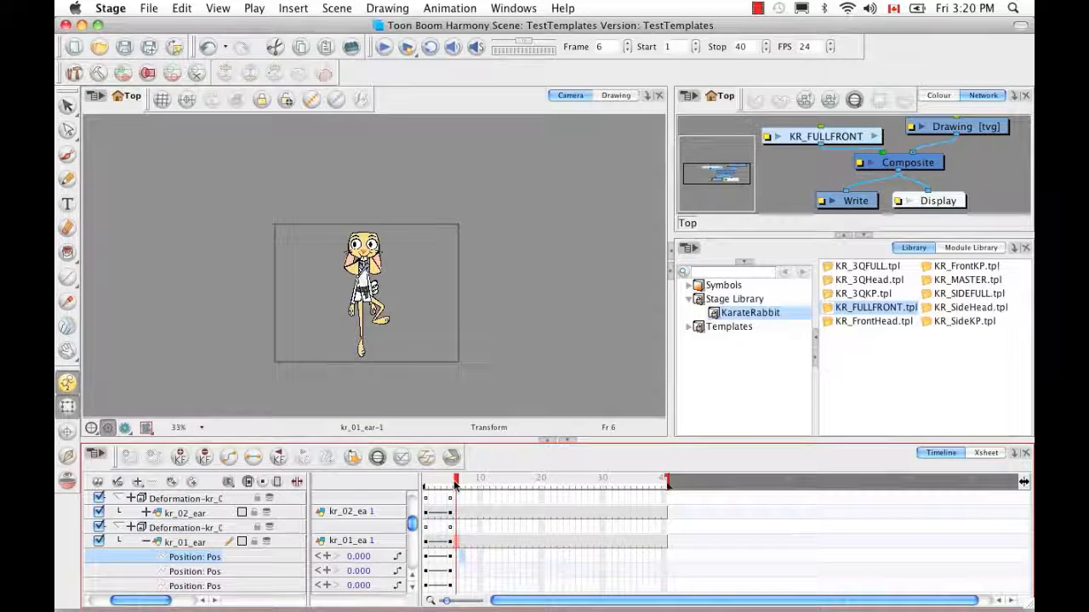
click(146, 542)
click(118, 528)
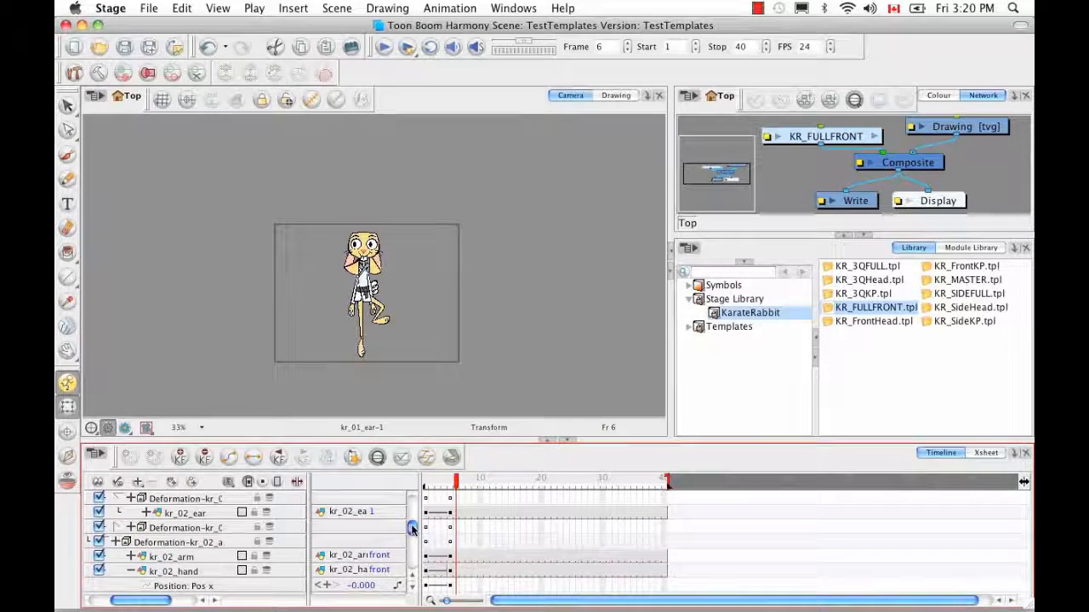
drag(412, 528, 411, 521)
mouse_move(455, 480)
mouse_down()
mouse_move(424, 480)
mouse_move(450, 478)
mouse_up()
Zoom in on the rabbit in the Camera view and pan across its body and legs
click(468, 428)
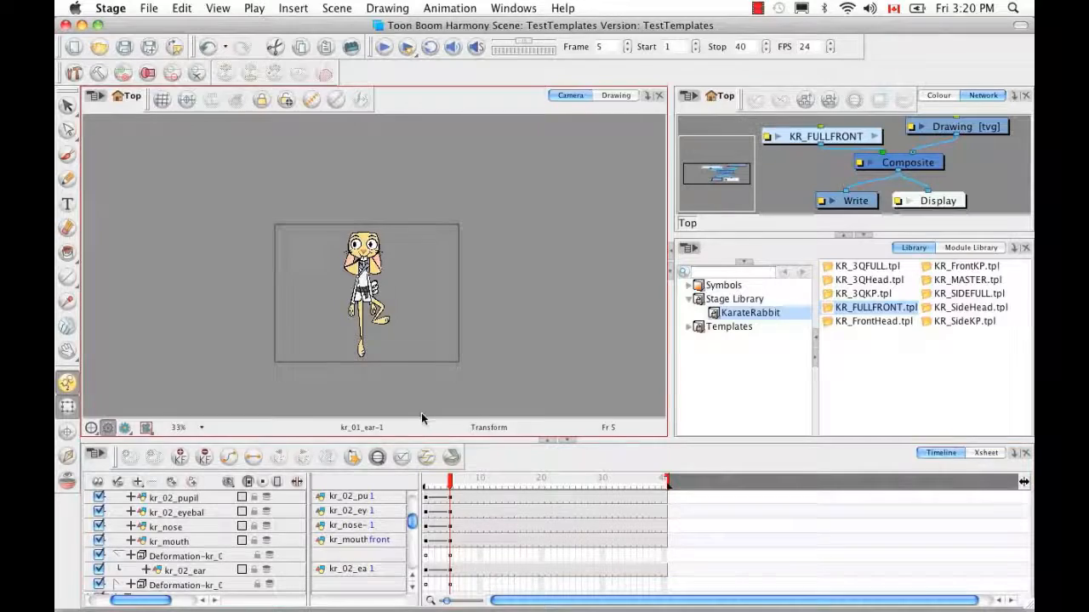
key(2)
key(2)
key(2)
key(2)
key(2)
key(2)
key(2)
key(space)
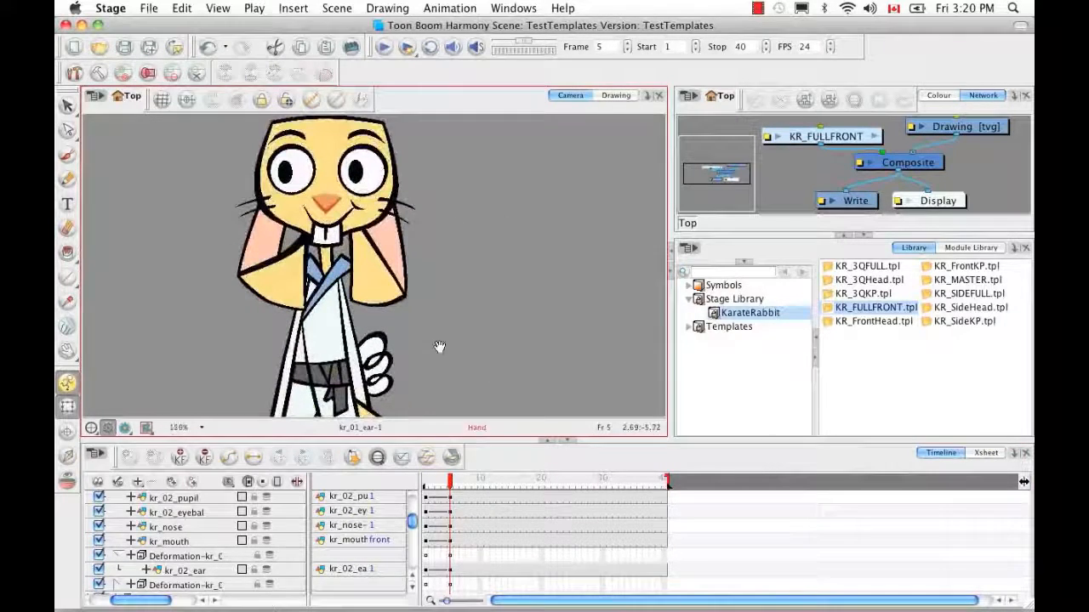
drag(476, 403, 519, 440)
drag(500, 327, 503, 227)
drag(450, 387, 476, 288)
key(space)
drag(478, 371, 482, 346)
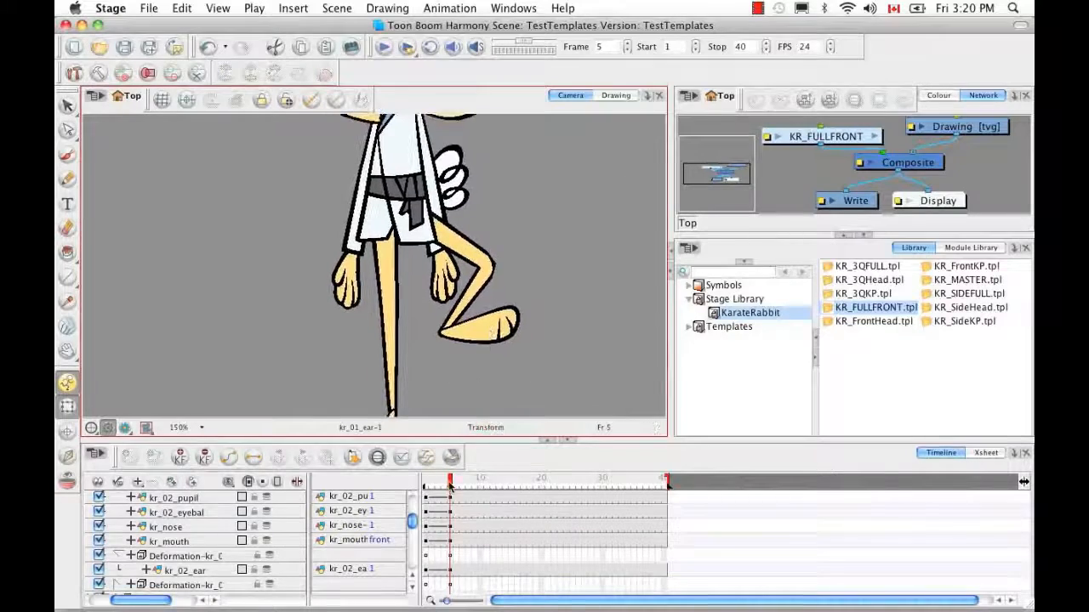
mouse_move(450, 485)
mouse_down()
mouse_move(421, 489)
mouse_move(451, 493)
mouse_up()
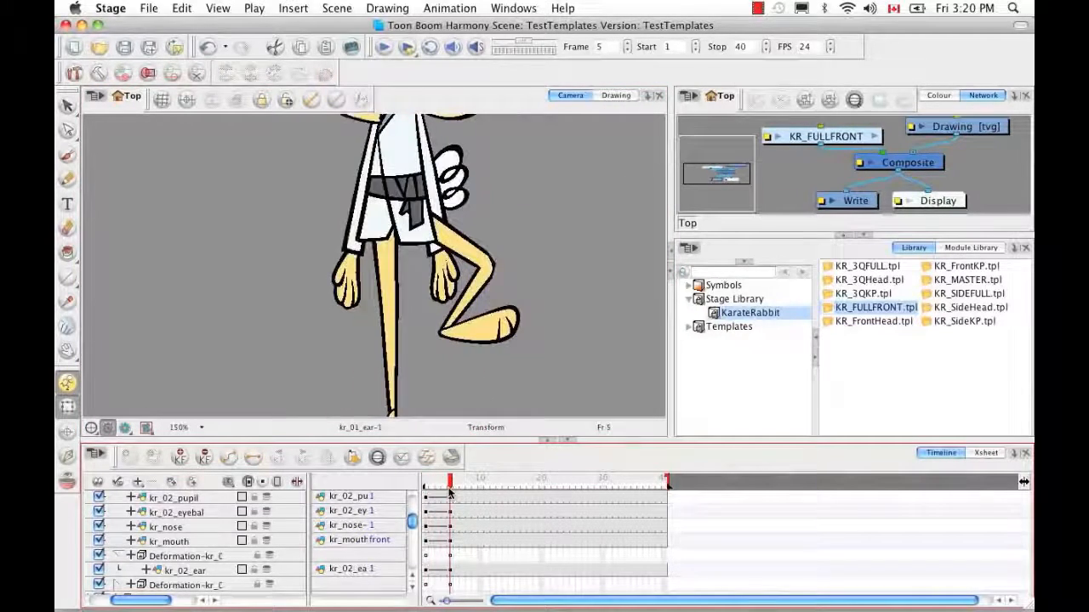
Zoom the Camera view back out to 50% and recentre the whole rabbit
click(484, 392)
key(1)
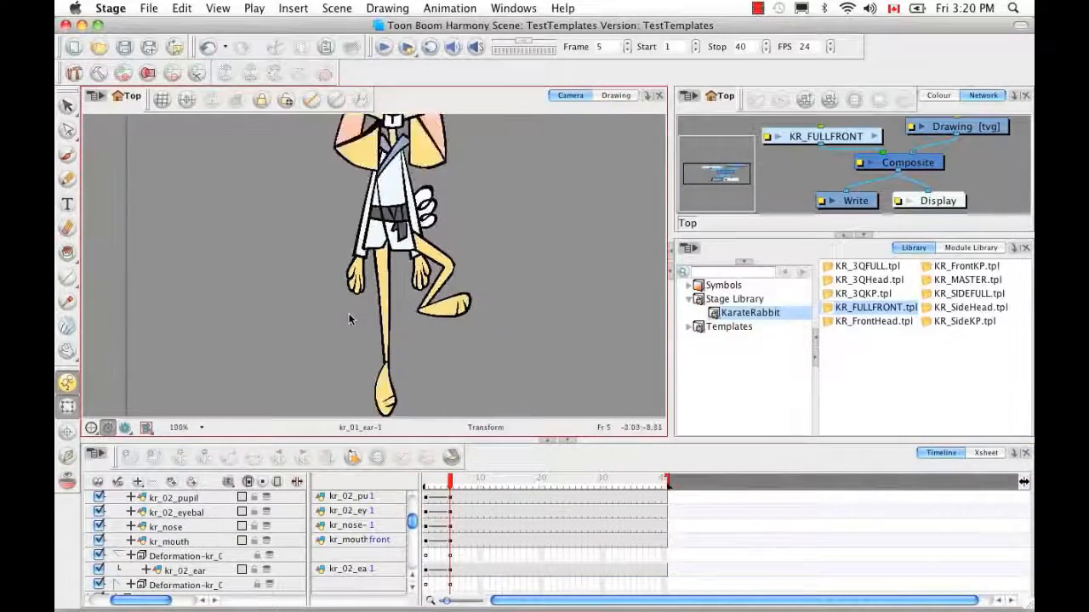
key(1)
key(space)
drag(477, 353, 479, 379)
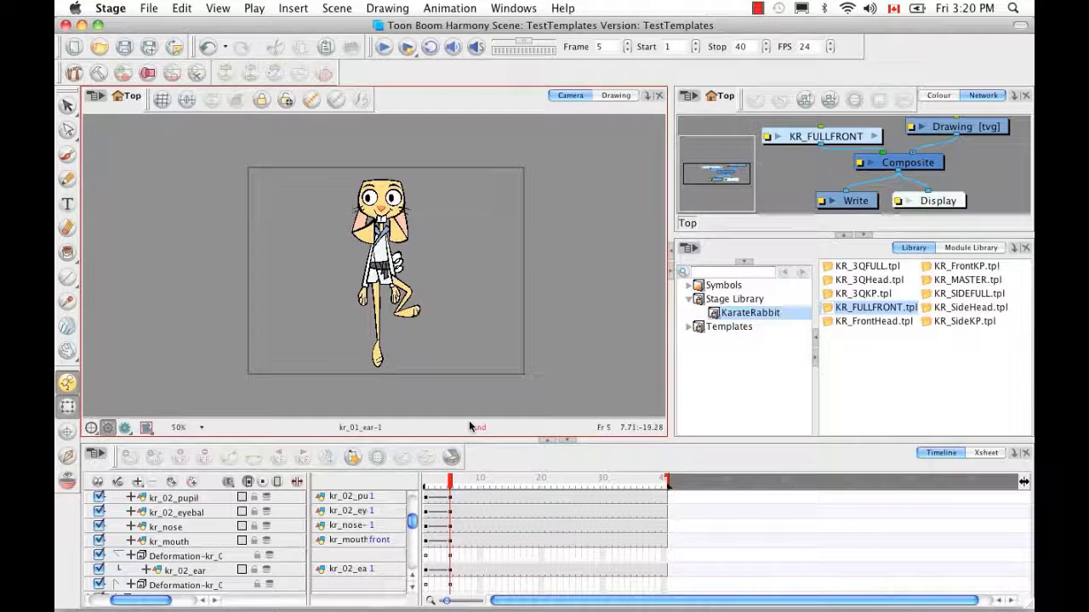